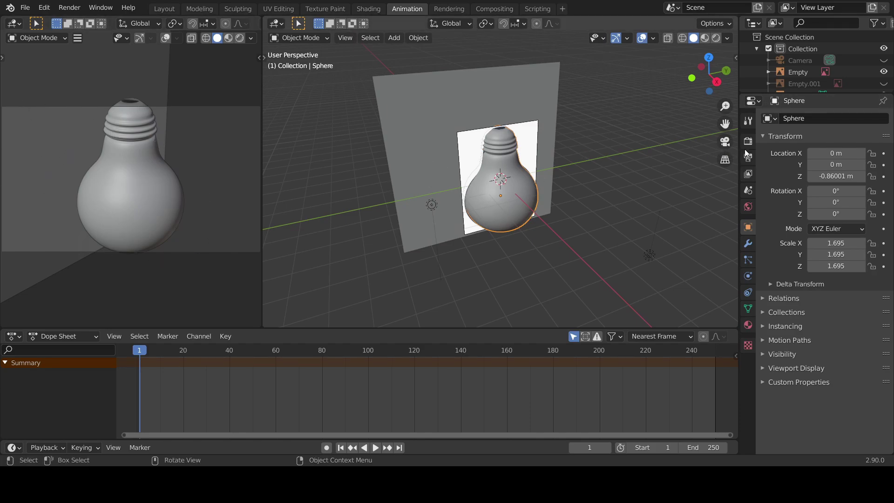
# - Look through the scene camera and hide the Empty reference image
pyautogui.click(725, 160)
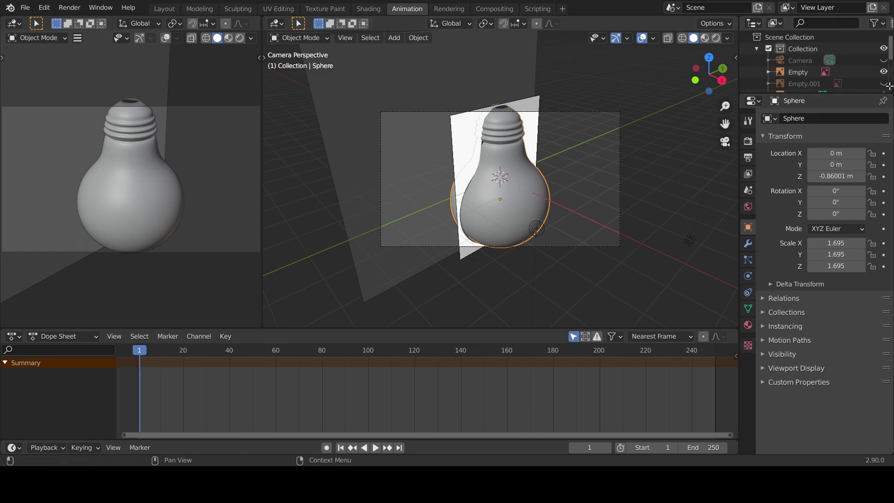
pyautogui.scroll(-2, 884, 77)
pyautogui.click(884, 54)
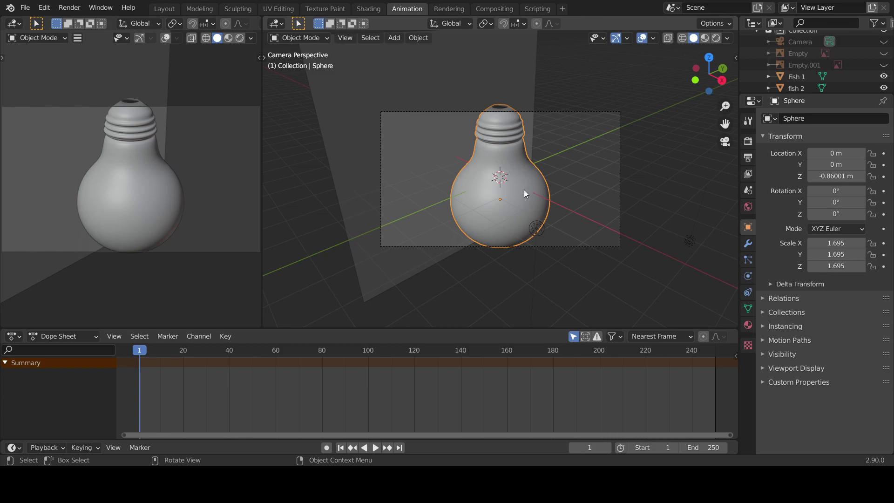
# - Unhide the Camera in the scene collection and select its frame in the camera view
pyautogui.click(614, 246)
pyautogui.scroll(2, 865, 48)
pyautogui.click(884, 60)
pyautogui.click(575, 247)
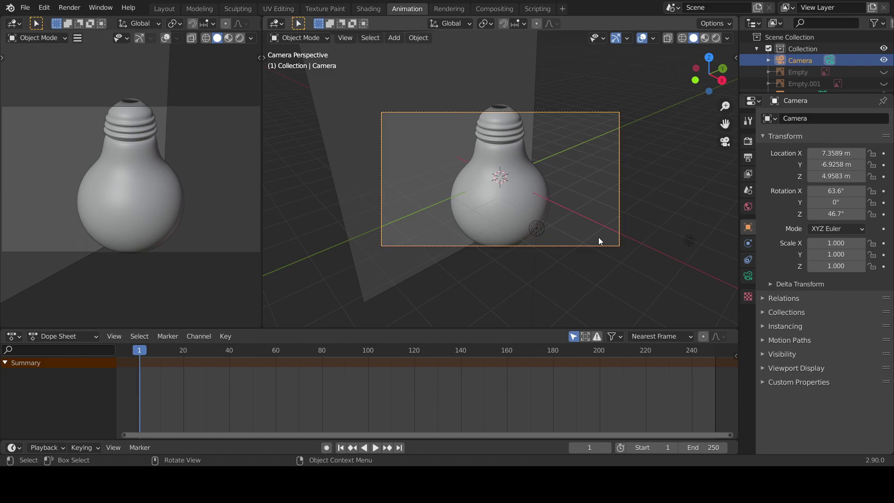
pyautogui.press('g')
pyautogui.press('y')
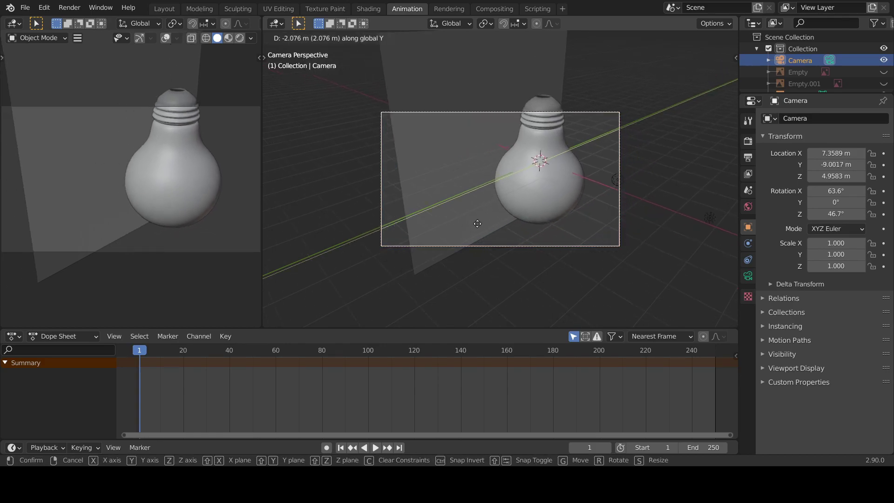
pyautogui.rightClick(578, 228)
pyautogui.press('g')
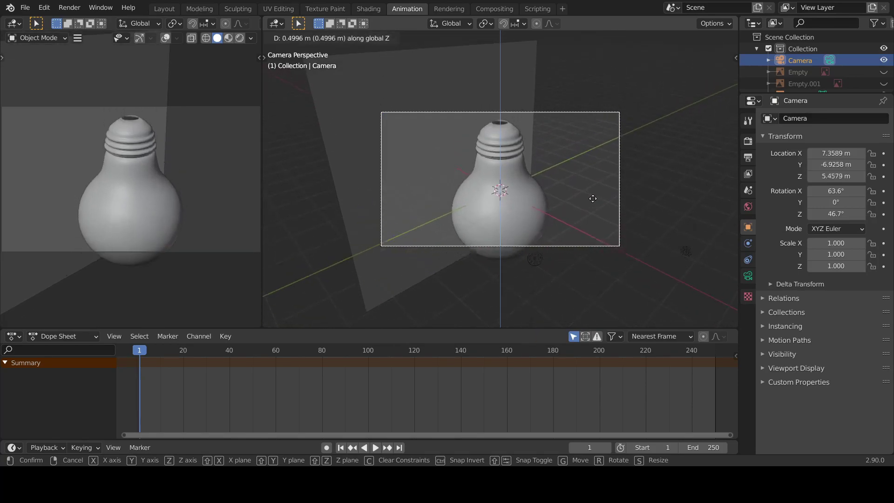
pyautogui.rightClick(593, 200)
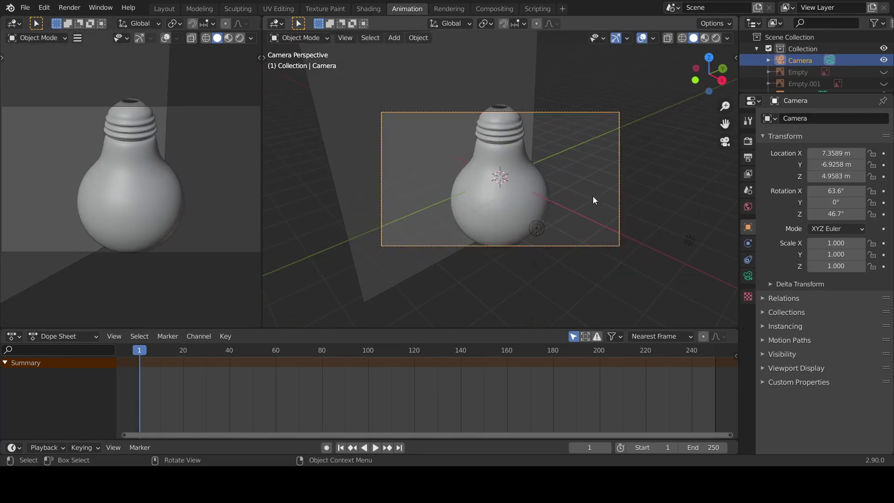
pyautogui.press('r')
pyautogui.press('z')
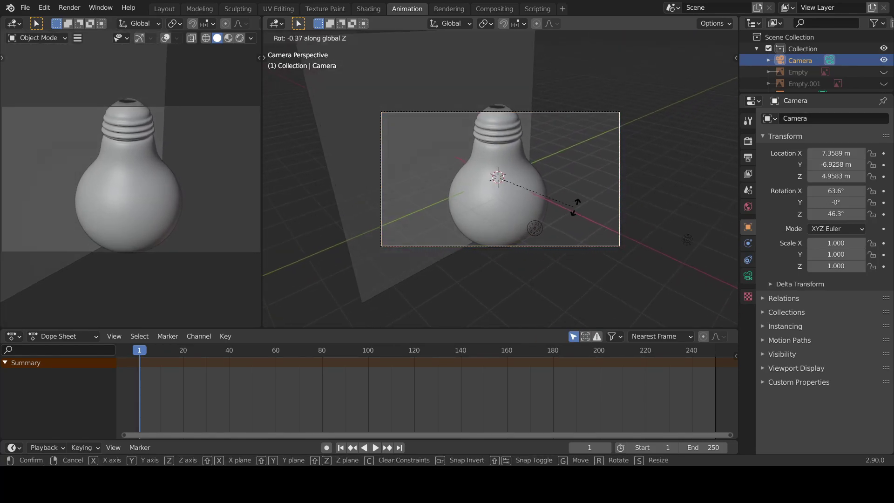
pyautogui.rightClick(580, 205)
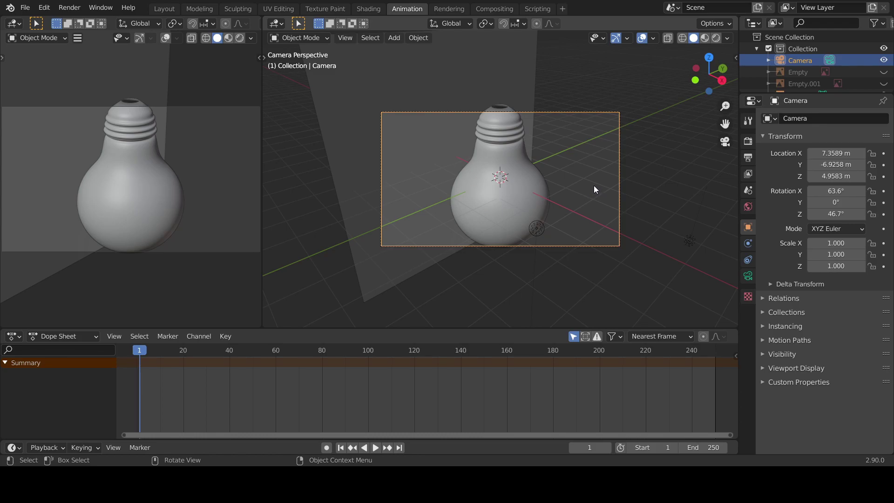
# - Lock the camera to the view so that navigating the viewport moves the camera
pyautogui.press('n')
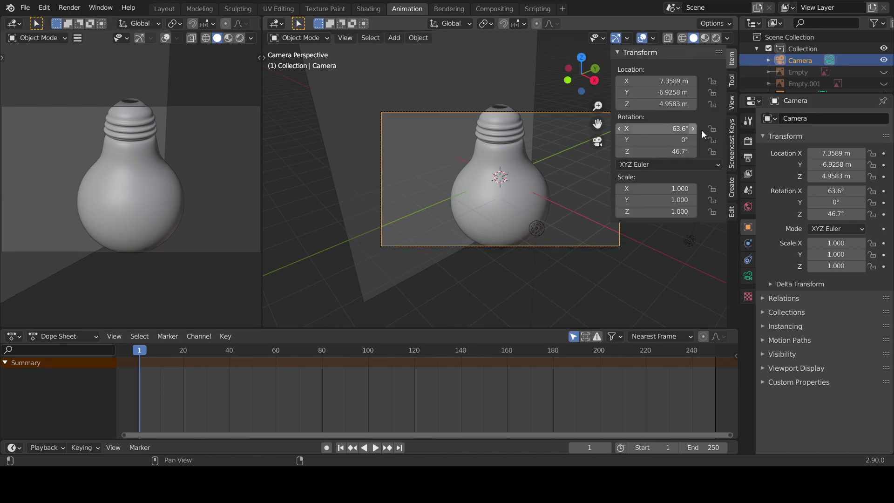
pyautogui.click(731, 104)
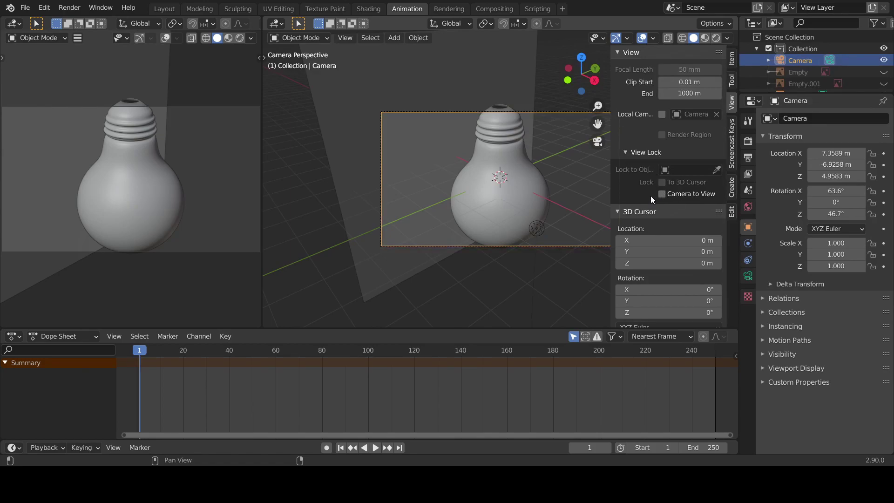
pyautogui.scroll(1, 484, 142)
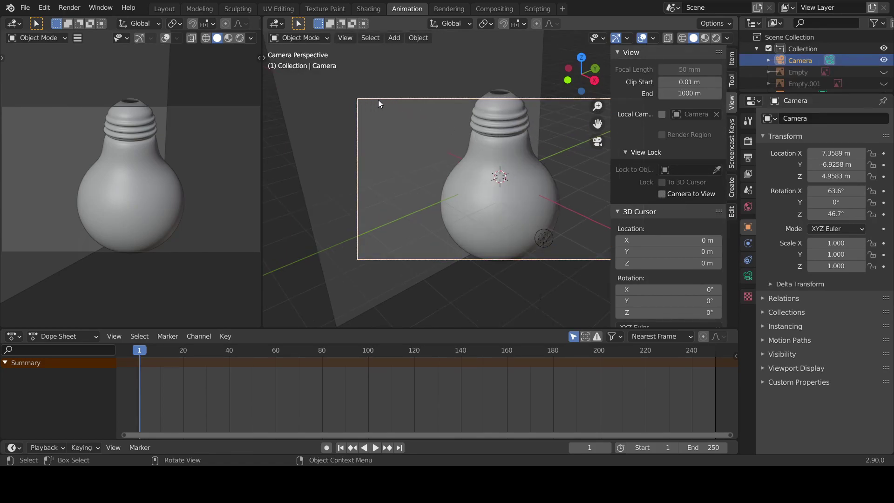
pyautogui.click(358, 100)
pyautogui.press('n')
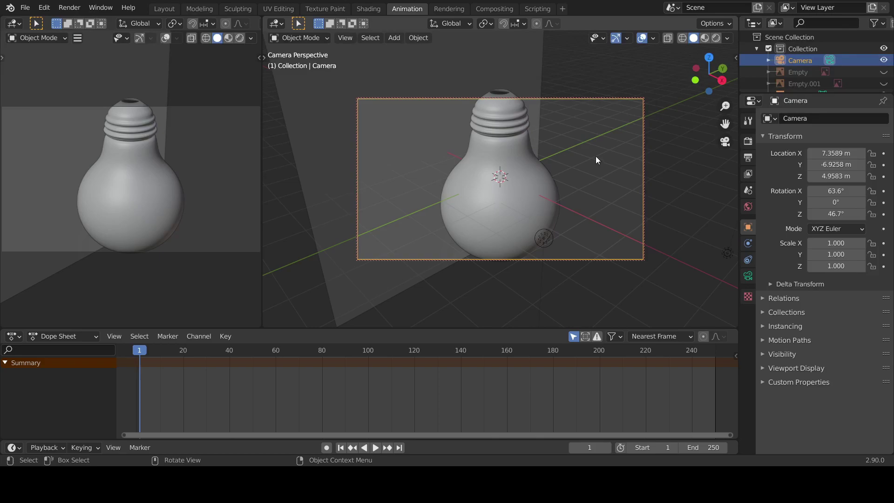
# - Pull the camera back and orbit it to the front of the light bulb, at about X 14.99 m, Y -0.46 m, Z 3.19 m
pyautogui.scroll(-4, 580, 153)
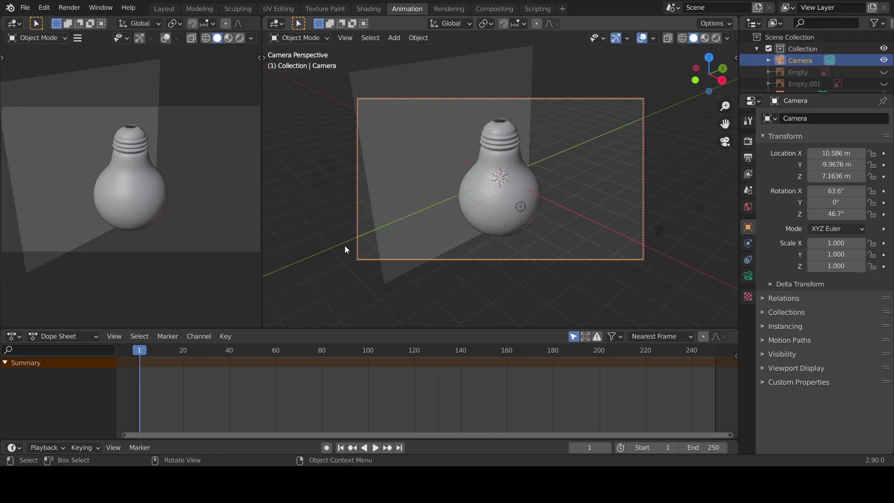
pyautogui.keyDown('shift'); pyautogui.moveTo(606, 158); pyautogui.dragTo(501, 149, button='middle'); pyautogui.keyUp('shift')
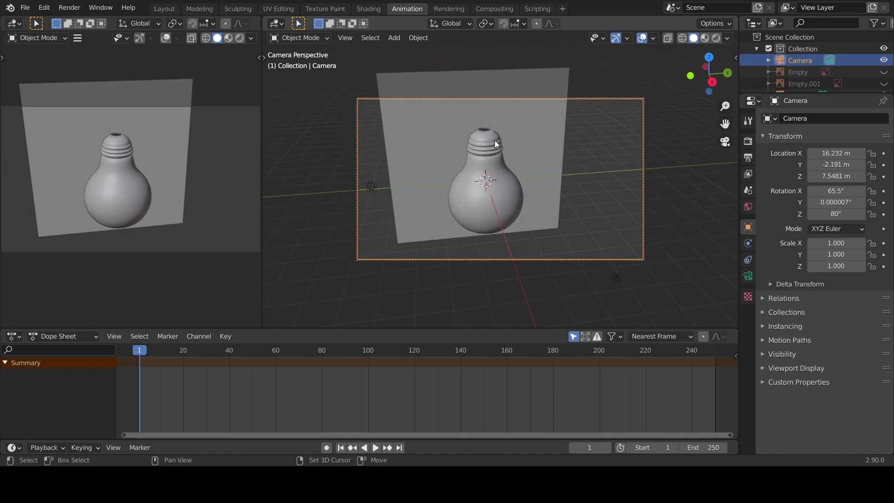
pyautogui.scroll(1, 544, 180)
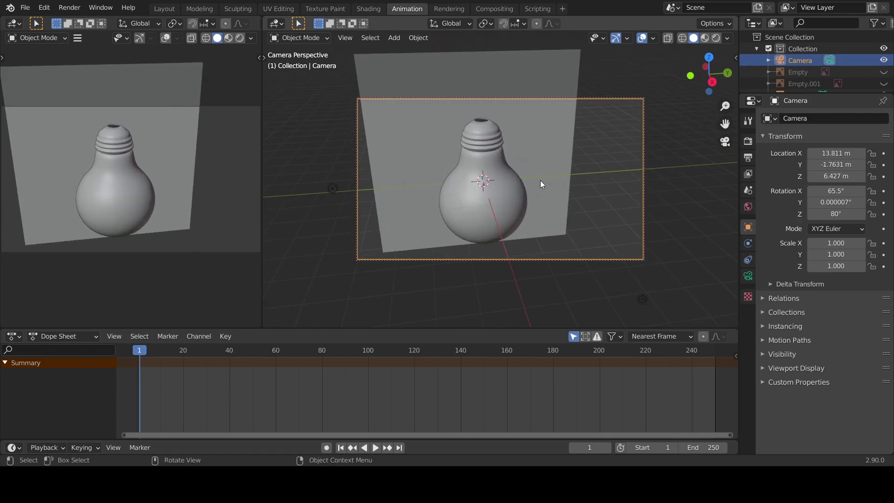
pyautogui.moveTo(514, 173)
pyautogui.keyDown('shift'); pyautogui.mouseDown(button='middle')
pyautogui.moveTo(556, 192)
pyautogui.moveTo(527, 171)
pyautogui.moveTo(524, 183)
pyautogui.moveTo(495, 167)
pyautogui.moveTo(511, 164)
pyautogui.mouseUp(button='middle'); pyautogui.keyUp('shift')
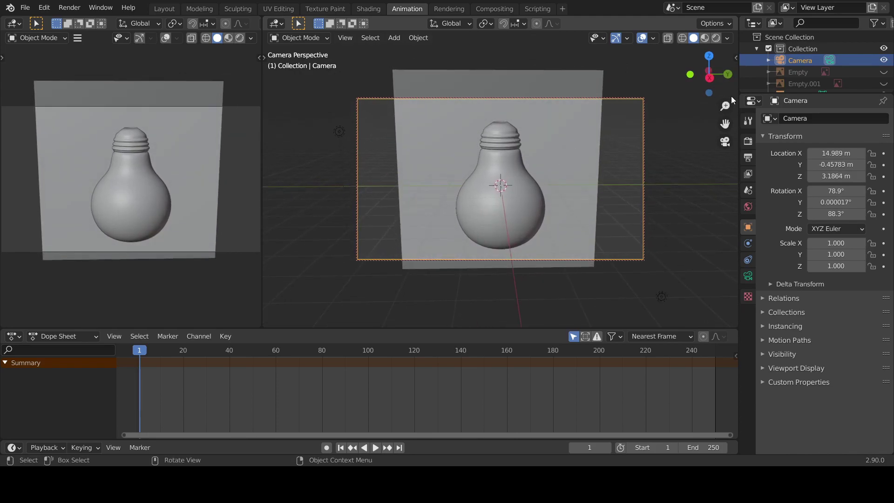
pyautogui.click(709, 77)
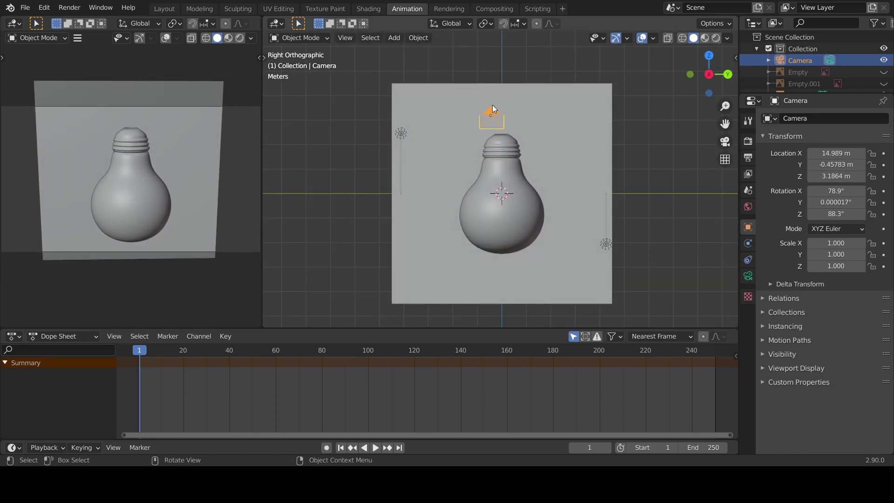
pyautogui.click(725, 141)
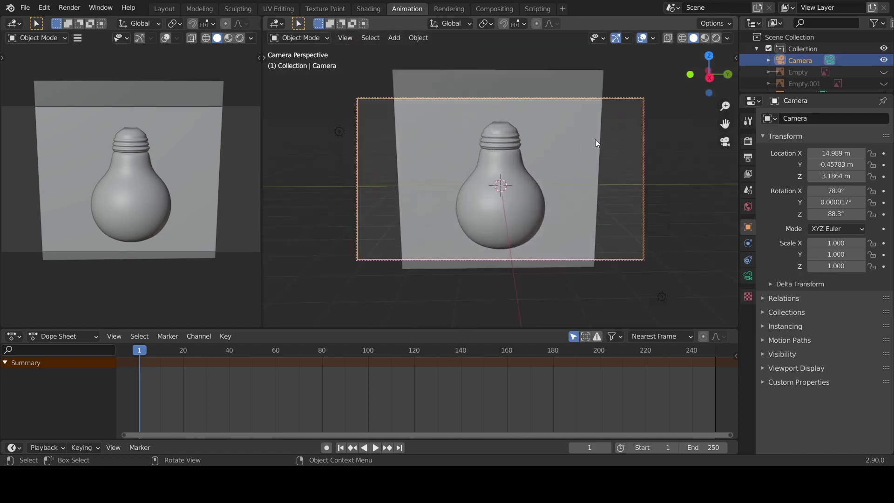
# - Level the camera in front of the bulb at about X 15.26 m, Y -0.05 m, Z 0.66 m and use Material Preview shading
pyautogui.moveTo(582, 141); pyautogui.dragTo(558, 152, button='middle')
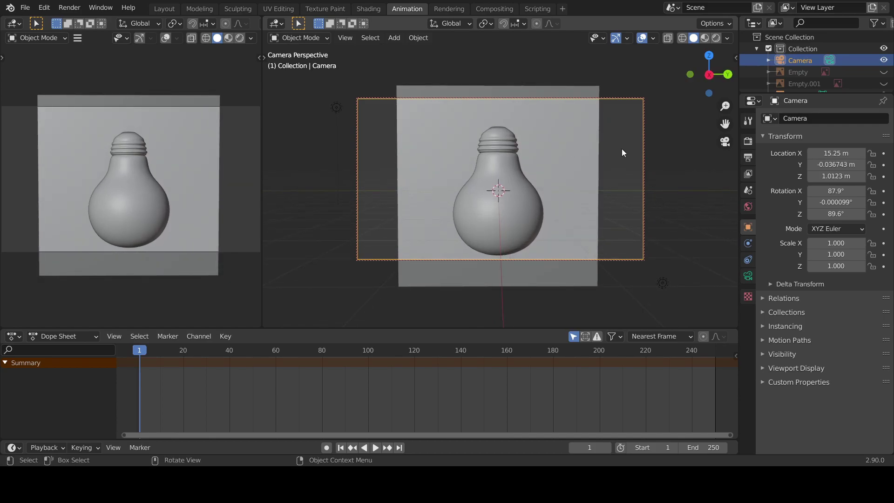
pyautogui.click(705, 38)
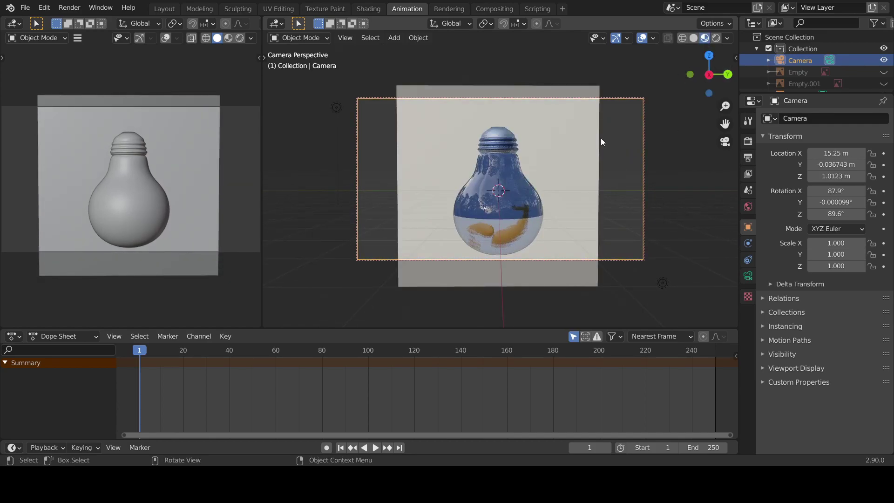
pyautogui.keyDown('shift'); pyautogui.moveTo(551, 169); pyautogui.dragTo(556, 165, button='middle'); pyautogui.keyUp('shift')
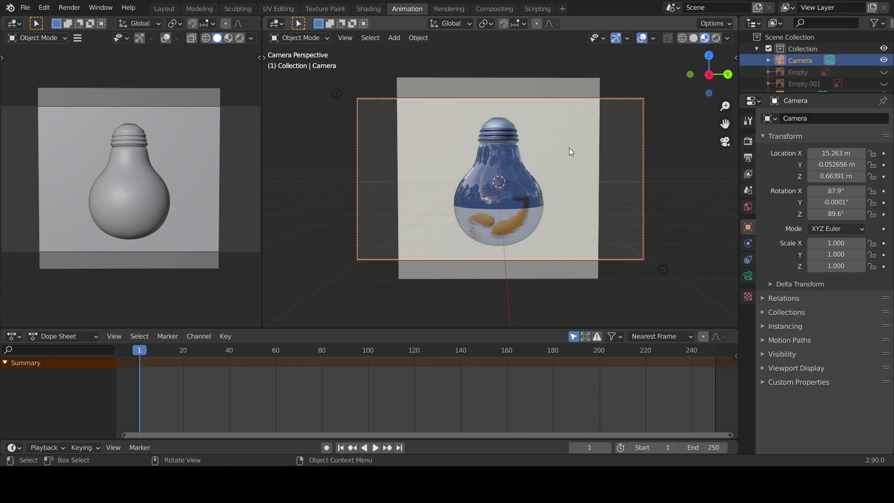
# - Set the output resolution's Y value to 1920 px for a square render frame
pyautogui.click(749, 142)
pyautogui.click(744, 158)
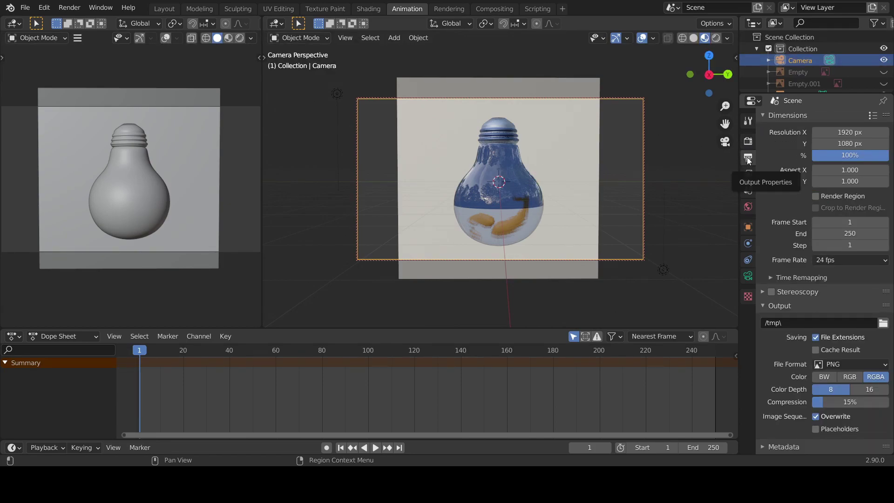
pyautogui.click(856, 146)
pyautogui.write('1920')
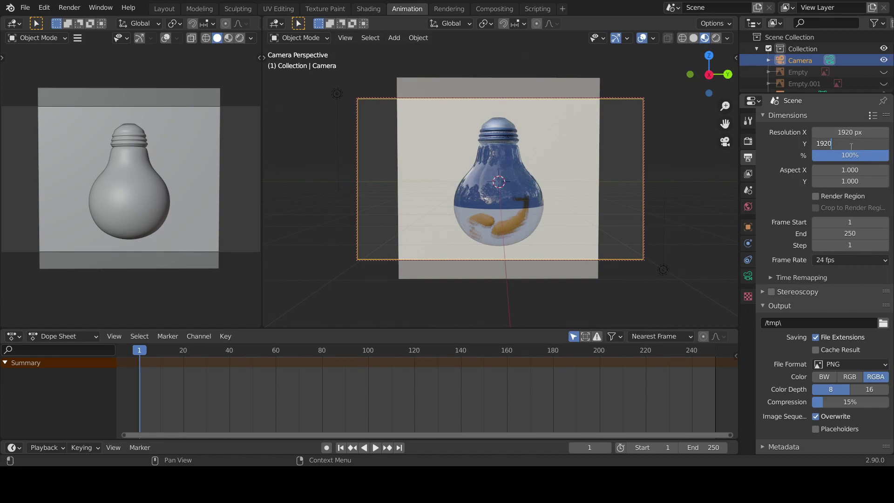
pyautogui.press('Return')
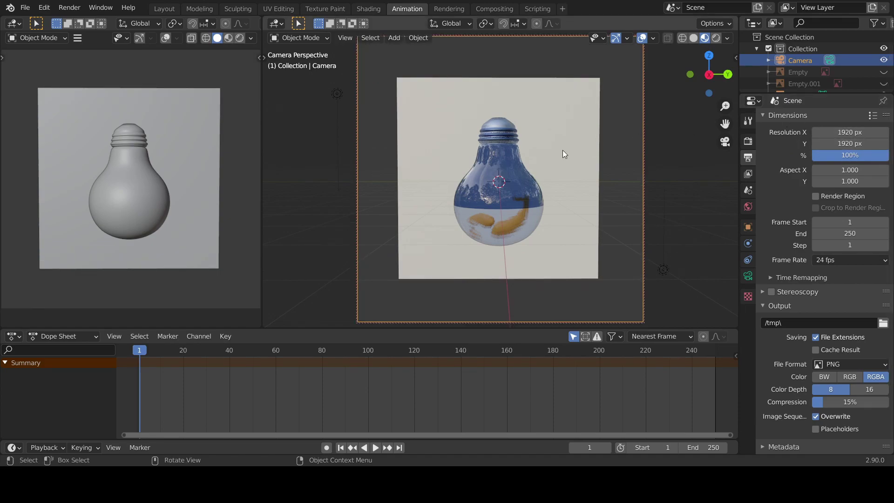
# - Move the camera closer until the backdrop plane fills the square frame, and unlock the camera from the view
pyautogui.scroll(4, 585, 166)
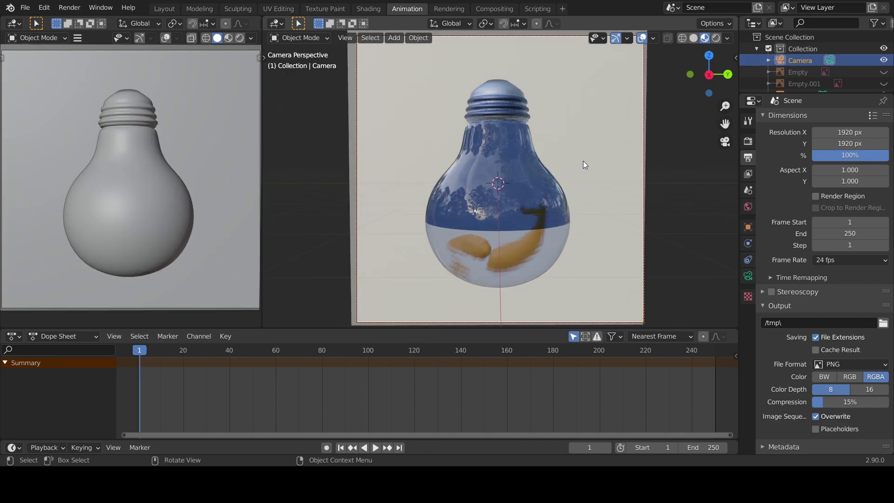
pyautogui.moveTo(725, 123); pyautogui.dragTo(722, 123)
pyautogui.press('n')
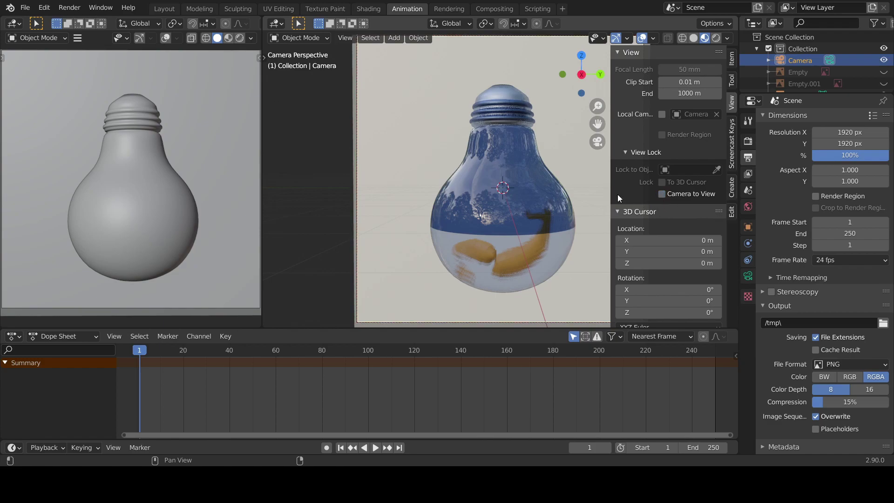
pyautogui.press('n')
# - Move the backdrop plane about 0.06 m up along the global Z axis and deselect it
pyautogui.scroll(-3, 538, 171)
pyautogui.scroll(2, 526, 173)
pyautogui.scroll(-2, 526, 173)
pyautogui.scroll(2, 532, 174)
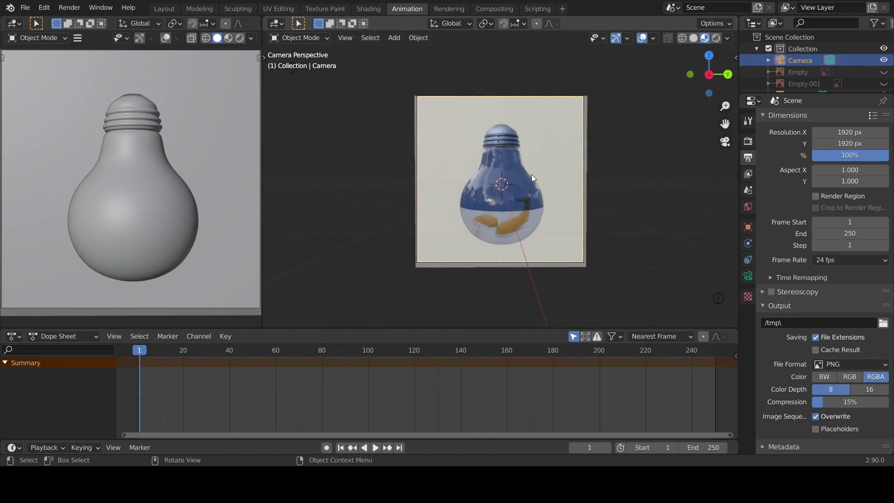
pyautogui.scroll(-1, 556, 185)
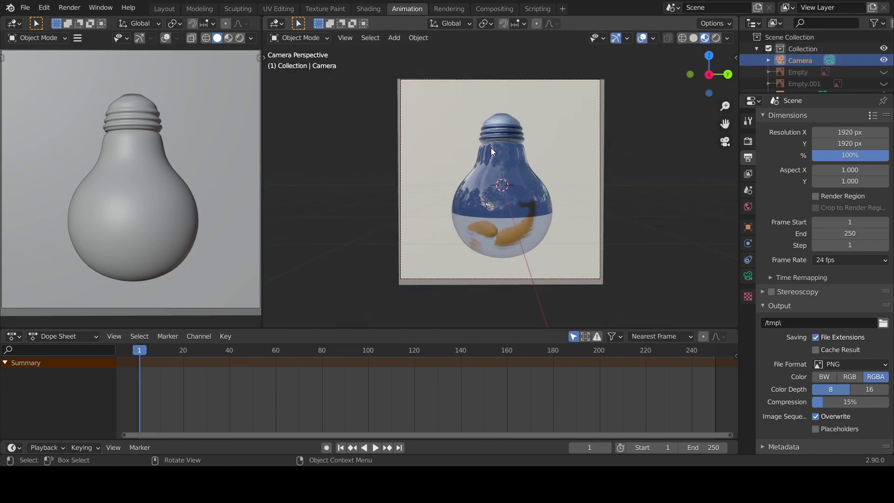
pyautogui.click(603, 172)
pyautogui.press('g')
pyautogui.press('z')
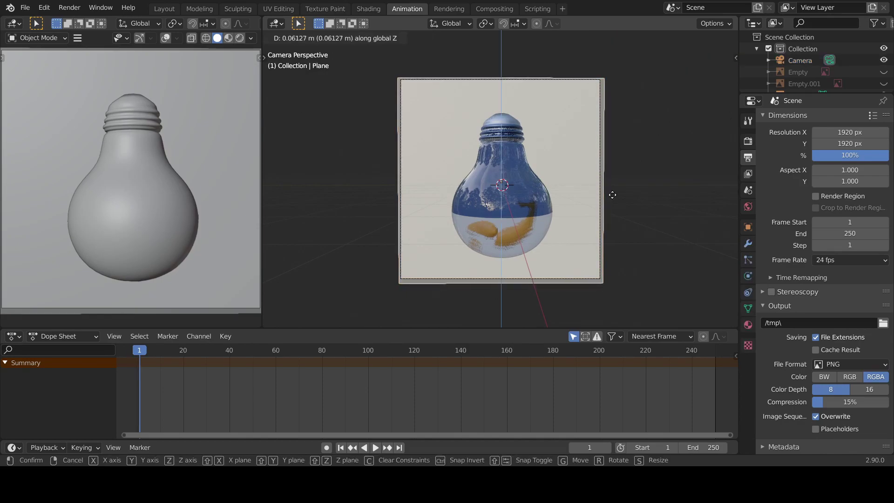
pyautogui.click(613, 194)
pyautogui.click(649, 199)
# - Fit the whole camera frame in the smaller viewport and switch that viewport to Material Preview shading
pyautogui.scroll(3, 649, 203)
pyautogui.scroll(-2, 647, 201)
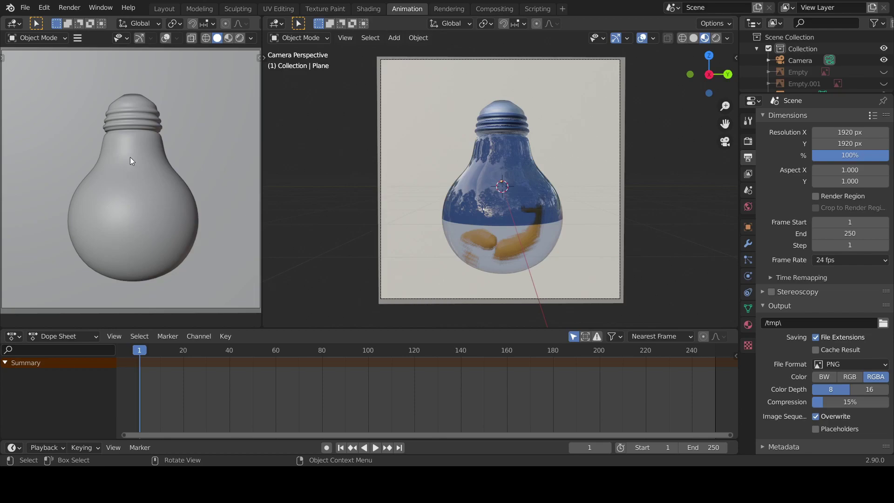
pyautogui.press('KP_0')
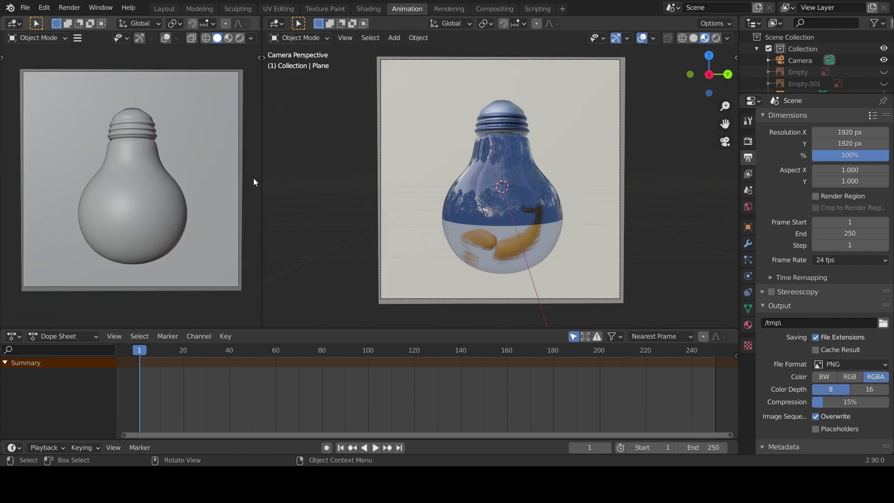
pyautogui.click(229, 38)
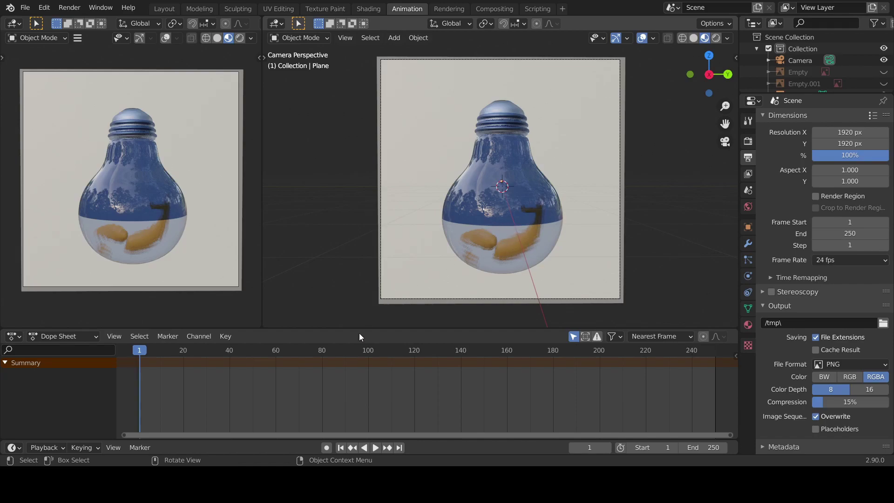
# - Select every object in the scene and insert a Location, Rotation & Scale keyframe for all of them at frame 0
pyautogui.moveTo(148, 352); pyautogui.dragTo(127, 351)
pyautogui.click(515, 231)
pyautogui.click(517, 237)
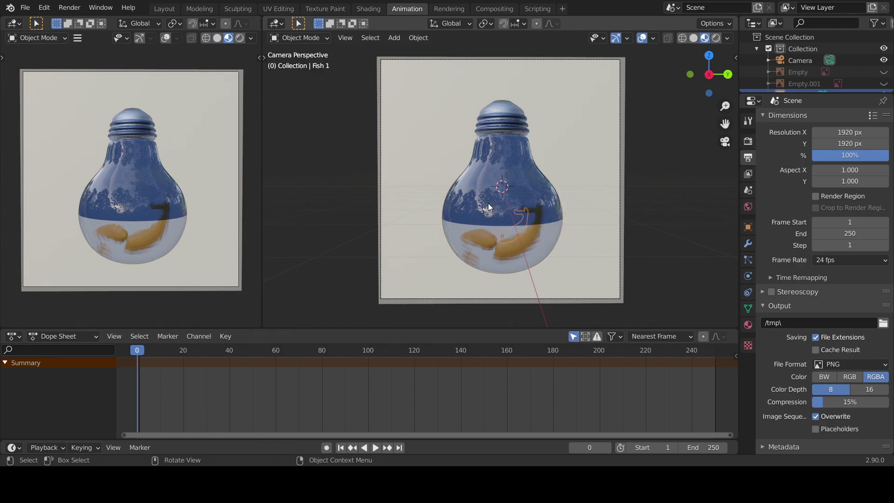
pyautogui.press('a')
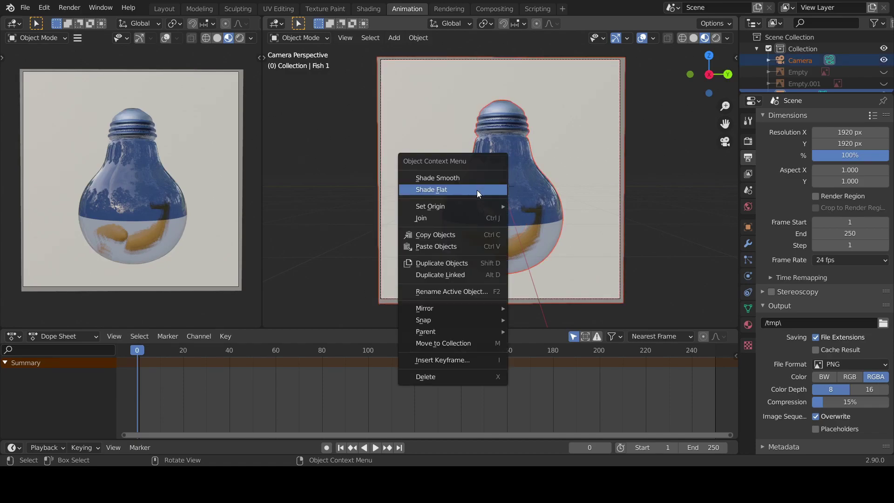
pyautogui.click(463, 361)
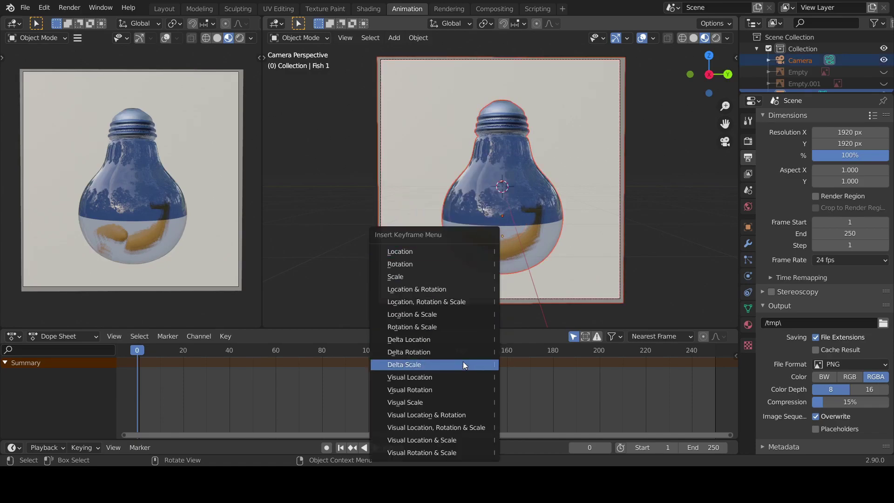
pyautogui.click(442, 303)
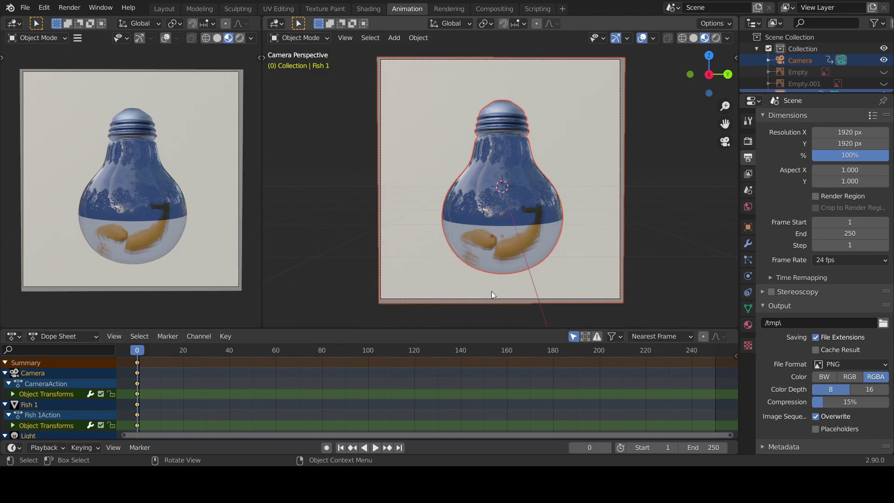
# - Reselect all objects at frame 0 and examine their keyframe channels in the Dope Sheet
pyautogui.press('space')
pyautogui.press('space')
pyautogui.click(448, 266)
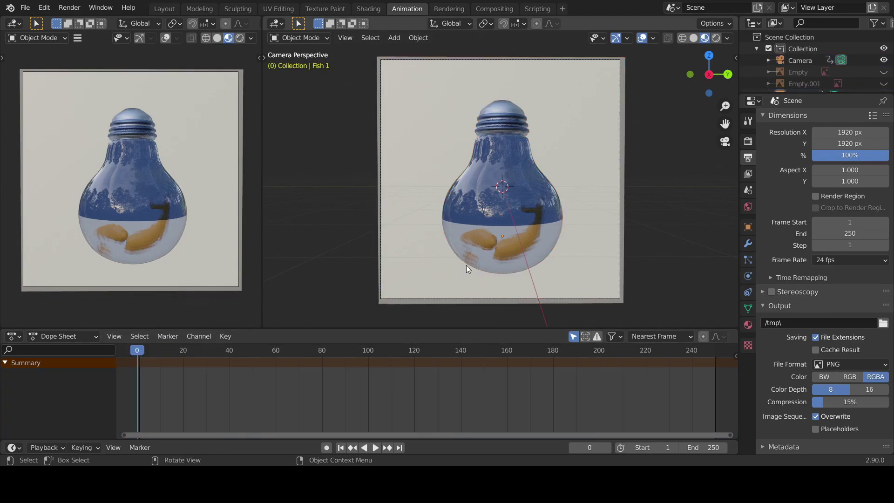
pyautogui.press('a')
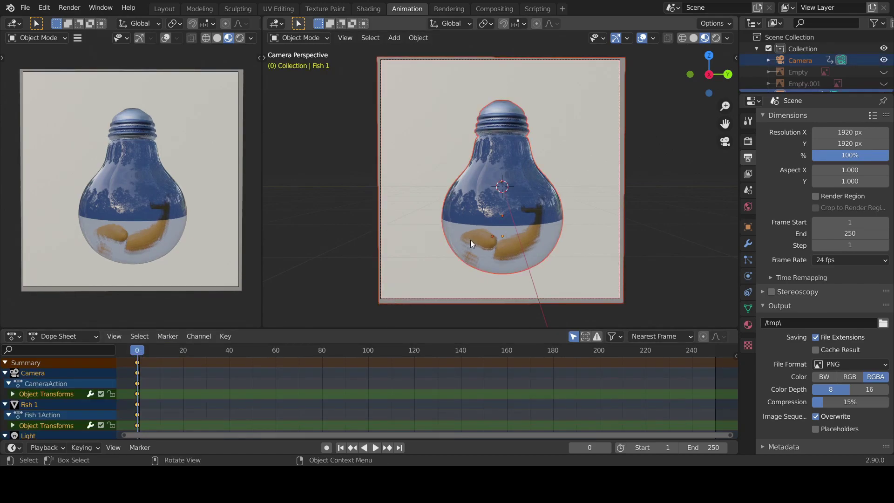
pyautogui.click(147, 352)
pyautogui.moveTo(148, 353); pyautogui.dragTo(135, 353)
pyautogui.scroll(-2, 59, 386)
pyautogui.scroll(-5, 37, 396)
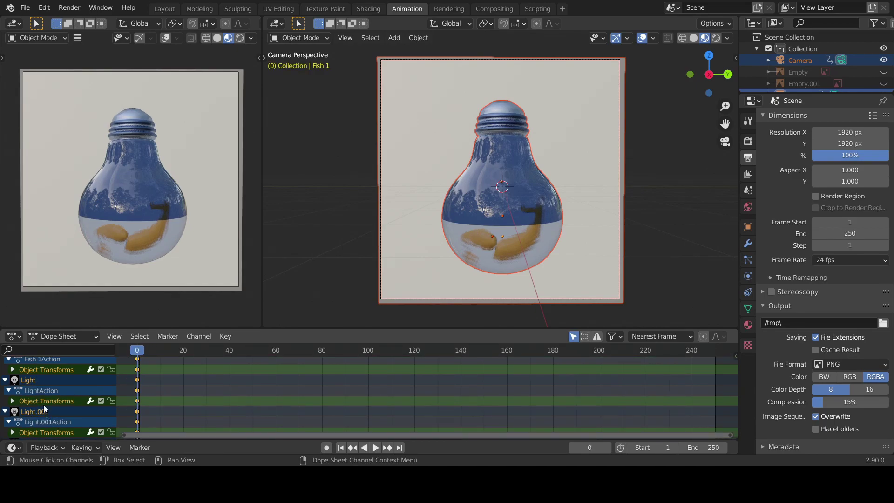
pyautogui.scroll(7, 51, 403)
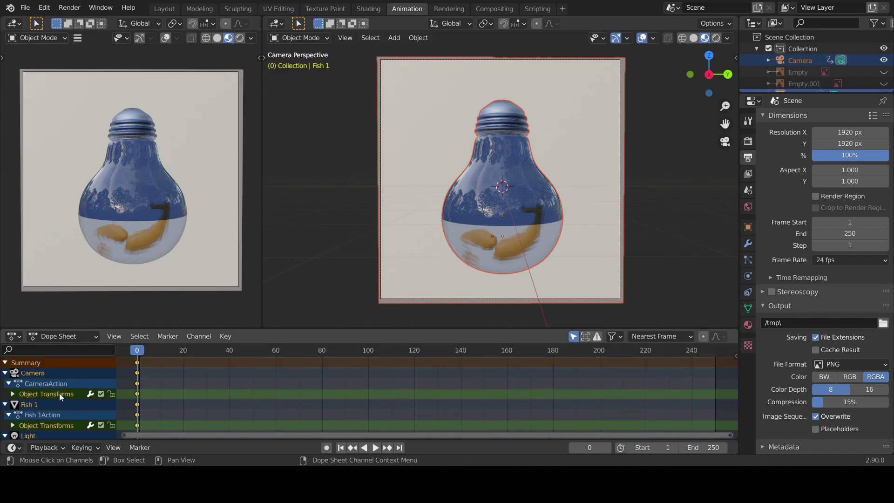
# - Insert the Location, Rotation & Scale keyframe at frame 0 once more for all selected objects
pyautogui.rightClick(160, 373)
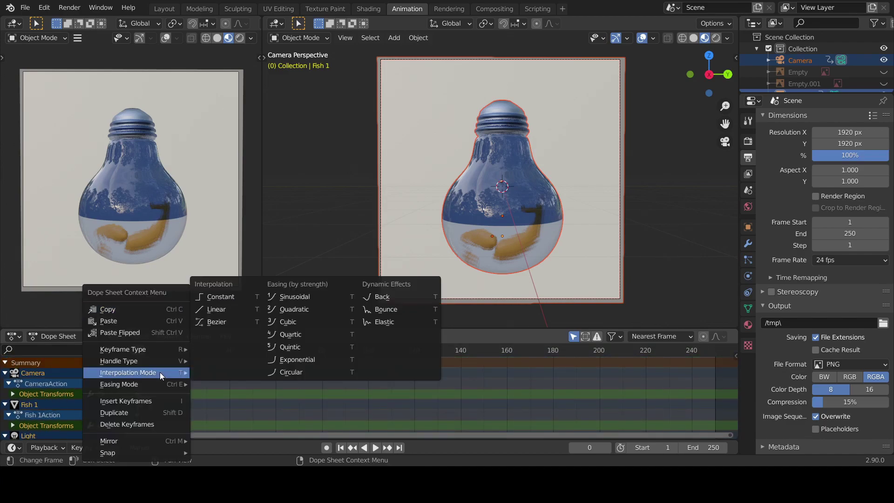
pyautogui.rightClick(309, 274)
pyautogui.click(281, 272)
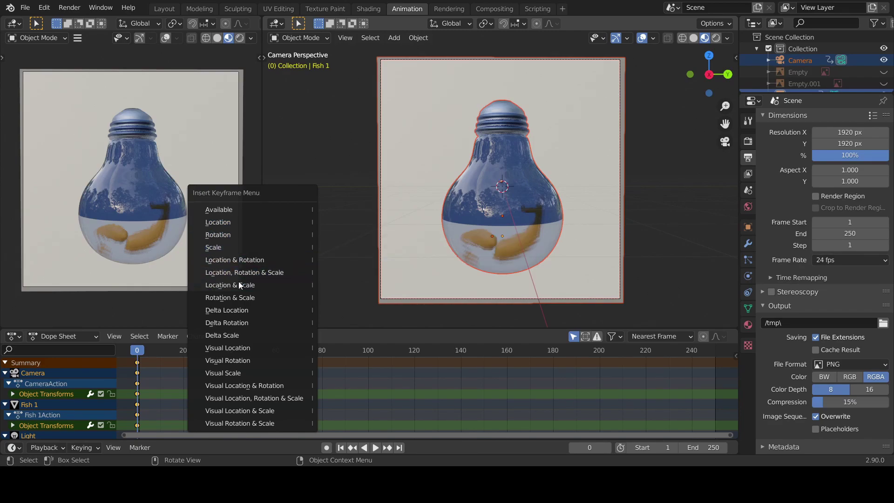
pyautogui.click(279, 272)
pyautogui.rightClick(305, 177)
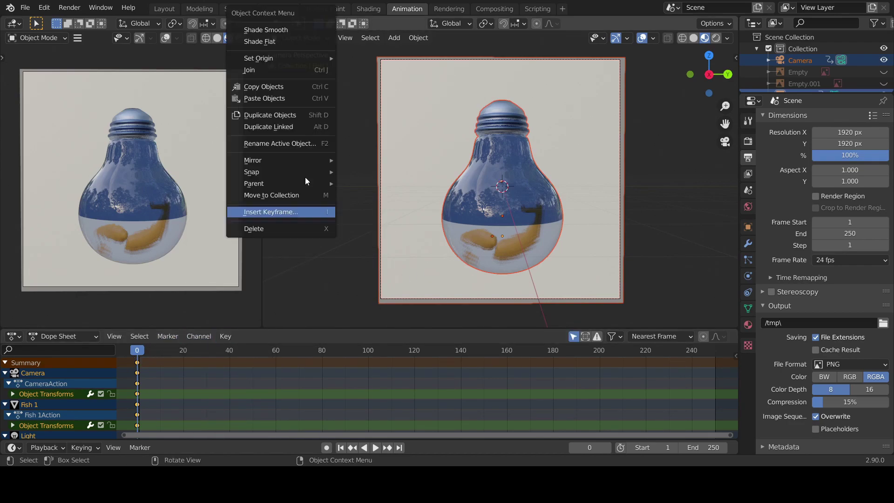
pyautogui.click(286, 213)
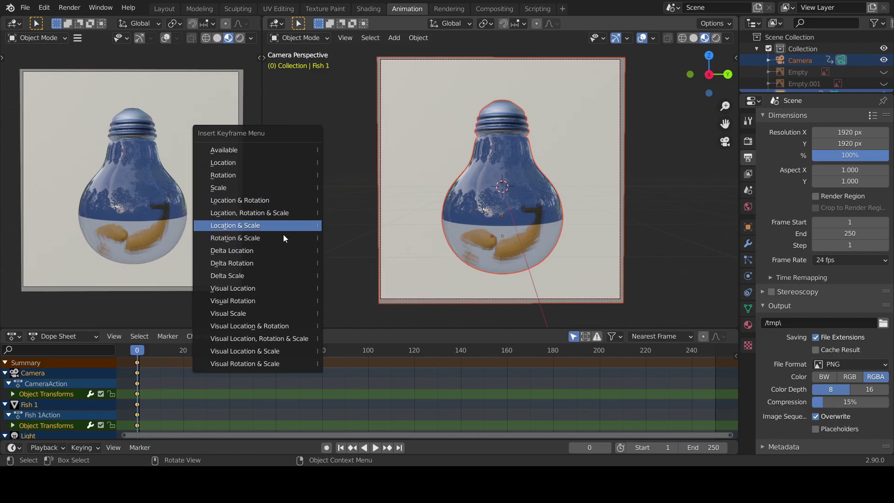
pyautogui.click(252, 214)
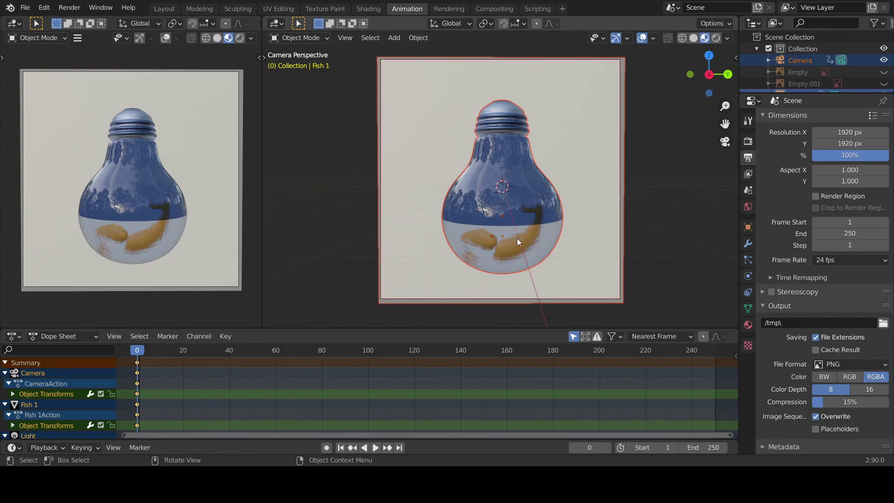
# - Select only the Fish 1 object inside the bulb
pyautogui.click(338, 220)
pyautogui.click(517, 186)
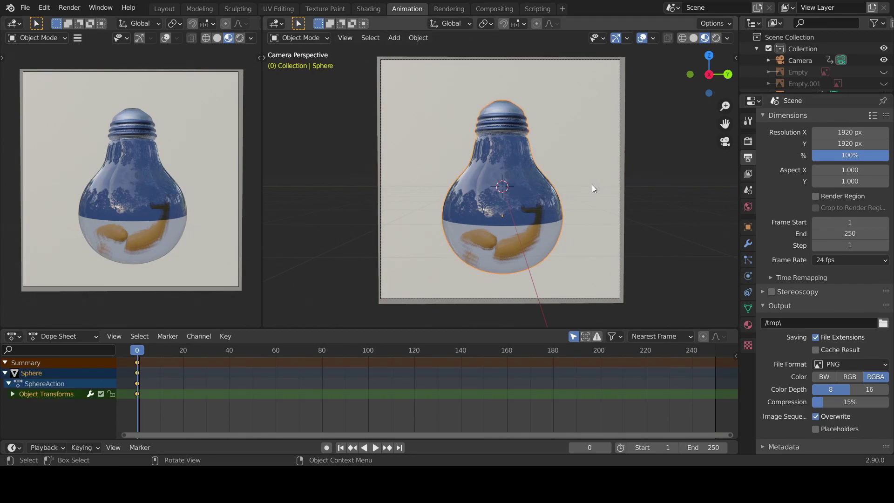
pyautogui.click(520, 239)
pyautogui.click(516, 244)
pyautogui.click(518, 245)
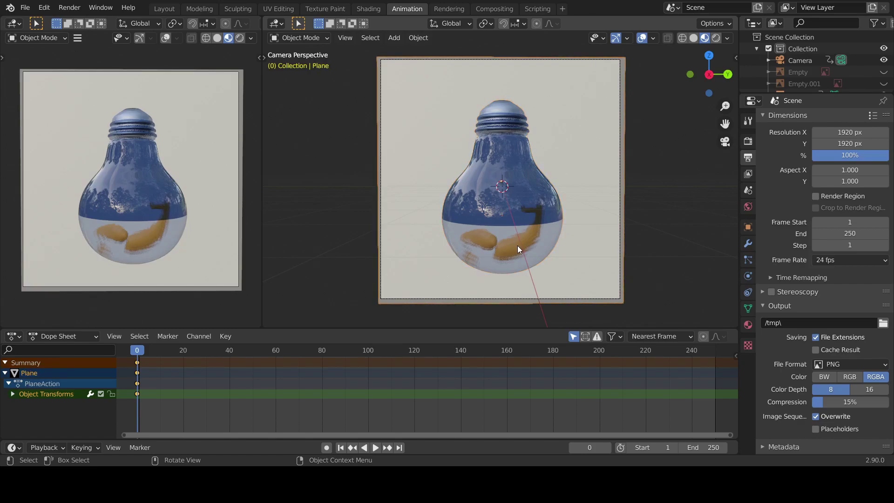
pyautogui.moveTo(524, 211)
pyautogui.mouseDown(button='middle')
pyautogui.moveTo(526, 230)
pyautogui.moveTo(518, 220)
pyautogui.mouseUp(button='middle')
pyautogui.click(519, 221)
pyautogui.click(521, 226)
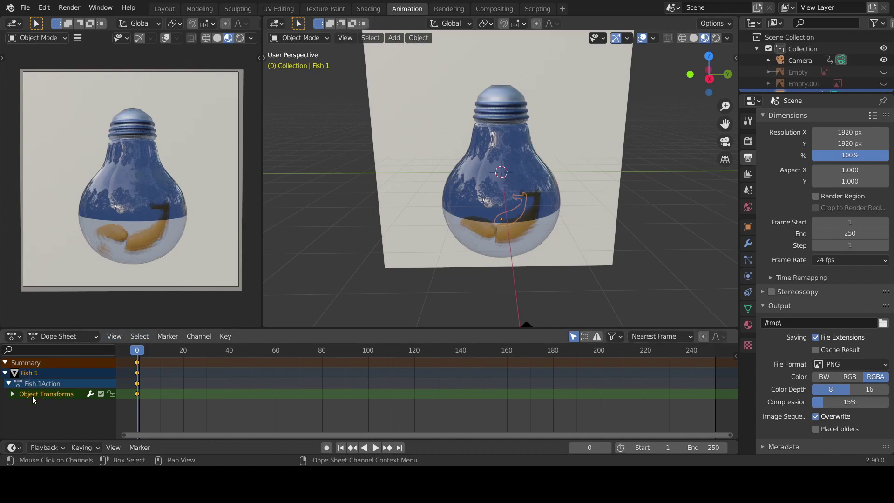
# - Expand Fish 1's Object Transforms and examine its individual location, rotation and scale keyframe channels
pyautogui.click(13, 394)
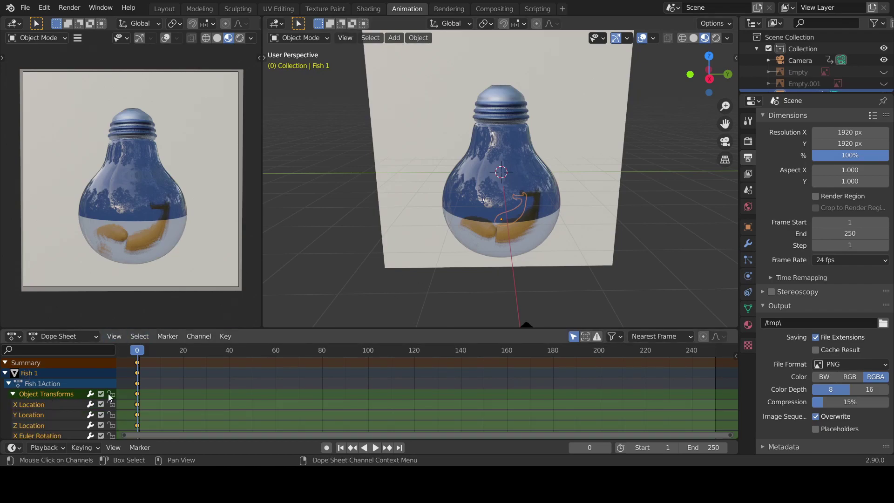
pyautogui.scroll(-1, 108, 393)
pyautogui.scroll(-2, 151, 401)
pyautogui.scroll(-2, 52, 373)
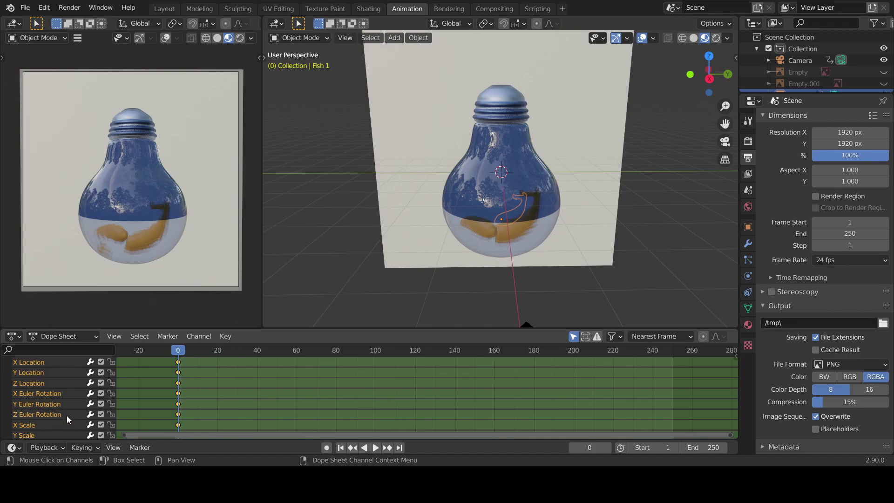
pyautogui.scroll(-2, 58, 414)
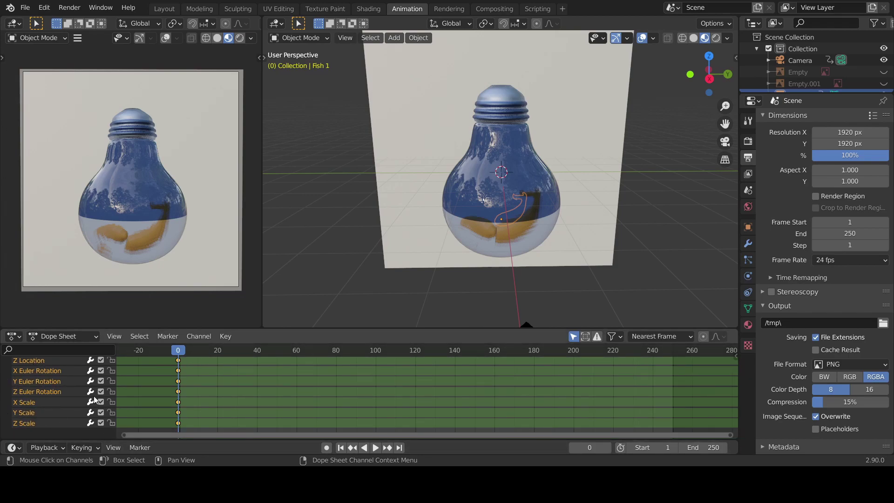
pyautogui.scroll(-3, 213, 385)
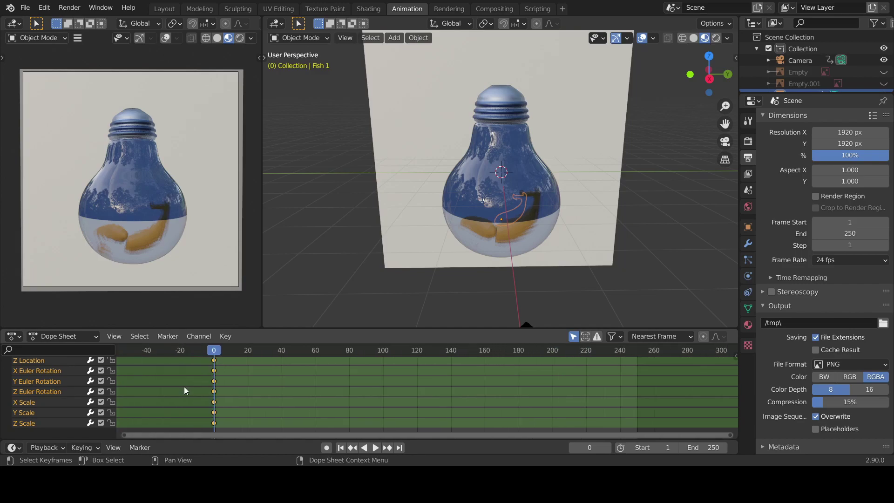
pyautogui.scroll(3, 94, 377)
pyautogui.scroll(3, 93, 376)
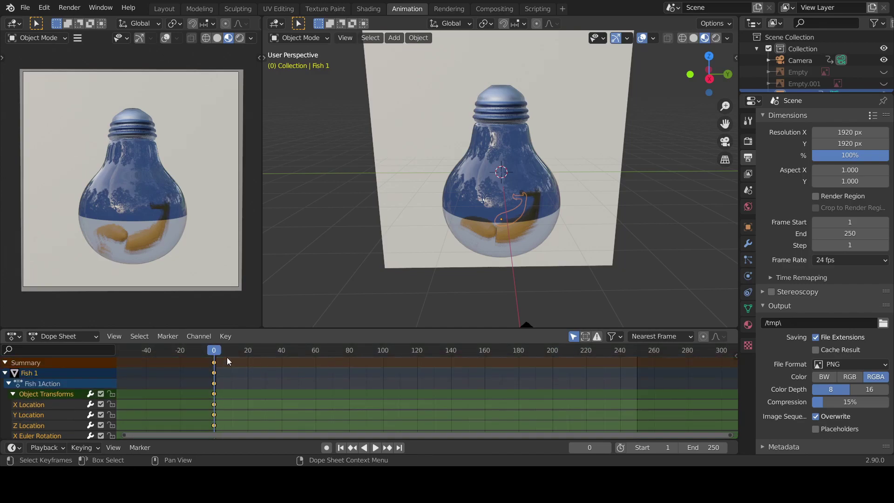
# - At frame 20, rotate Fish 1 by 180° around the global Z axis in the right orthographic view
pyautogui.click(249, 354)
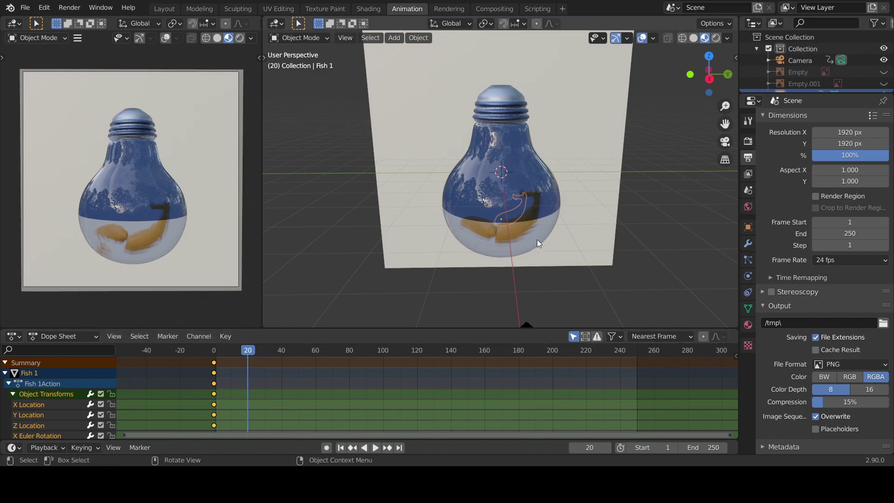
pyautogui.moveTo(541, 178); pyautogui.dragTo(575, 208, button='middle')
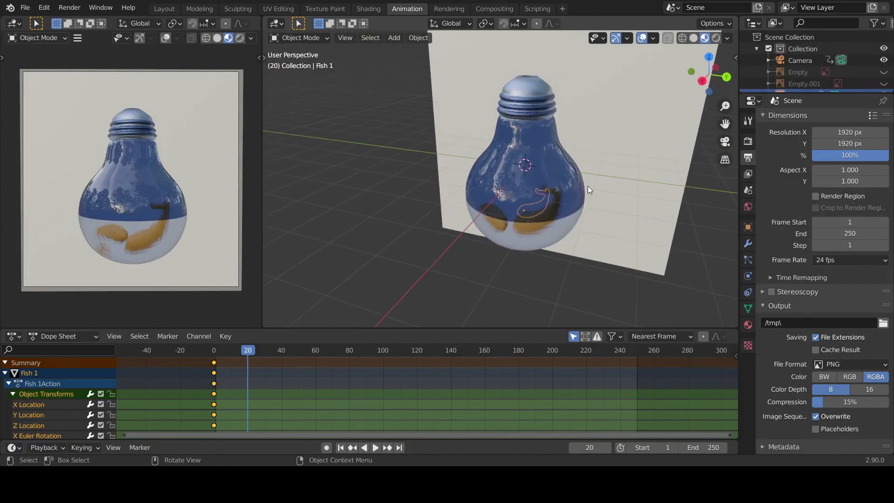
pyautogui.click(702, 81)
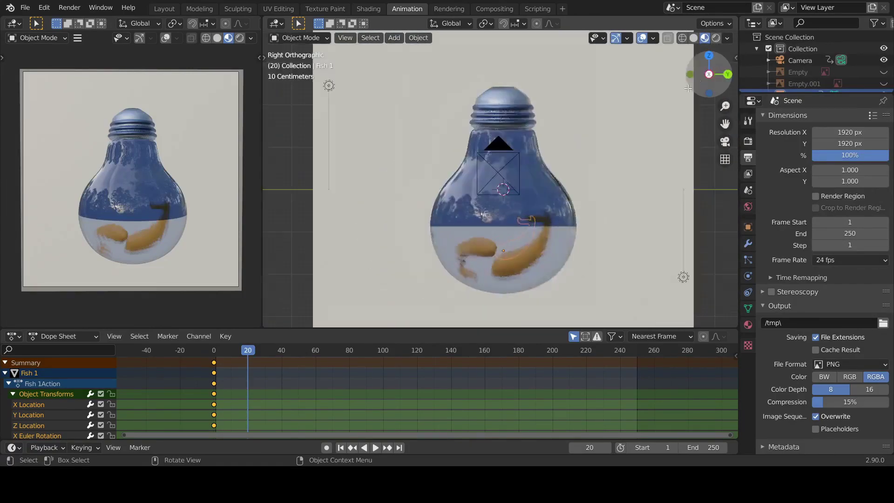
pyautogui.press('r')
pyautogui.press('z')
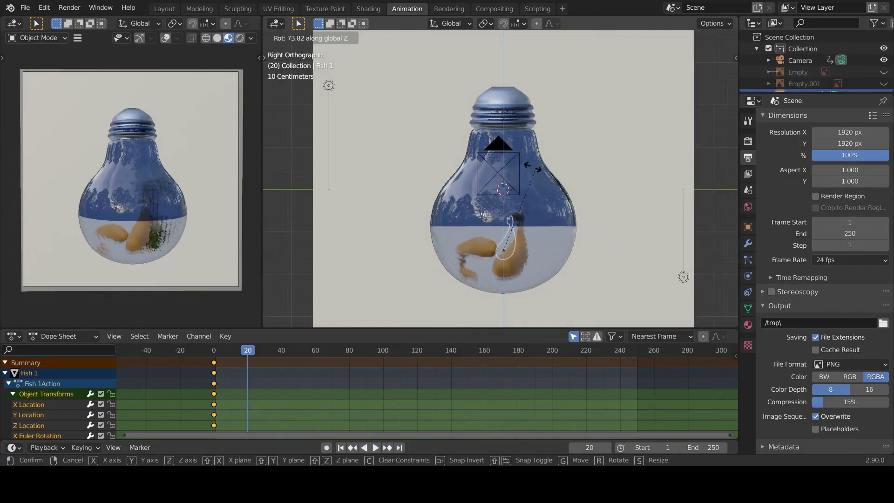
pyautogui.write('180')
pyautogui.press('Return')
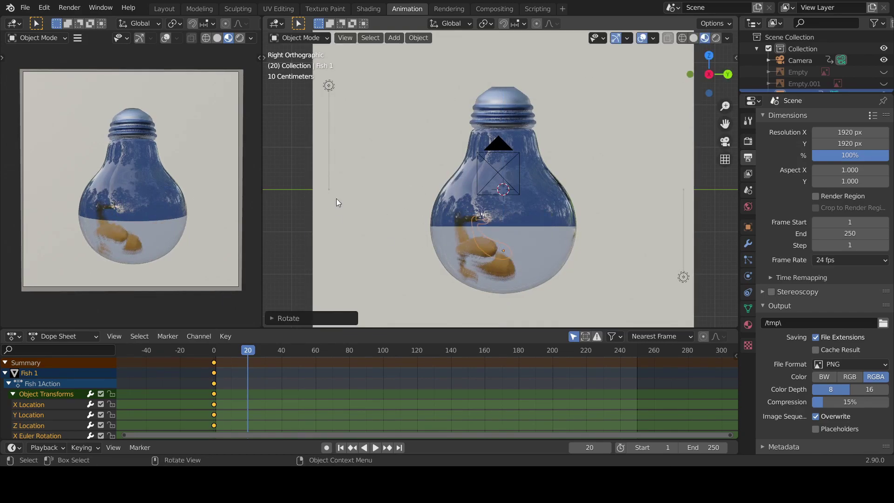
# - Insert a Rotation keyframe for Fish 1 at frame 20
pyautogui.rightClick(486, 246)
pyautogui.click(485, 242)
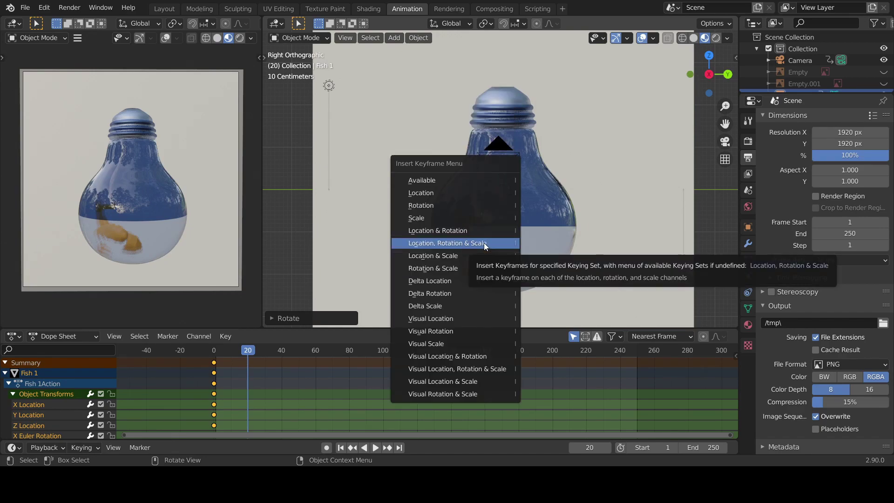
pyautogui.click(434, 205)
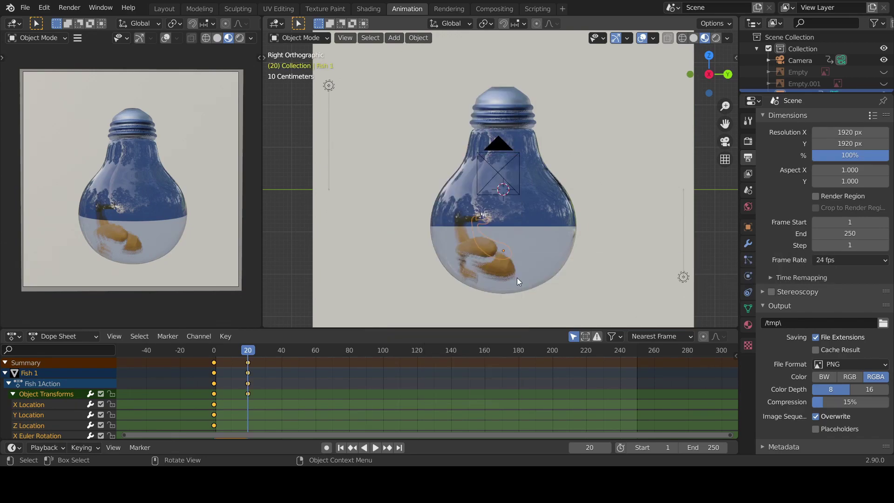
# - Play the fish's rotation back from the start and compare its pose at frames 0 and 20
pyautogui.hotkey('shift', 'Left')
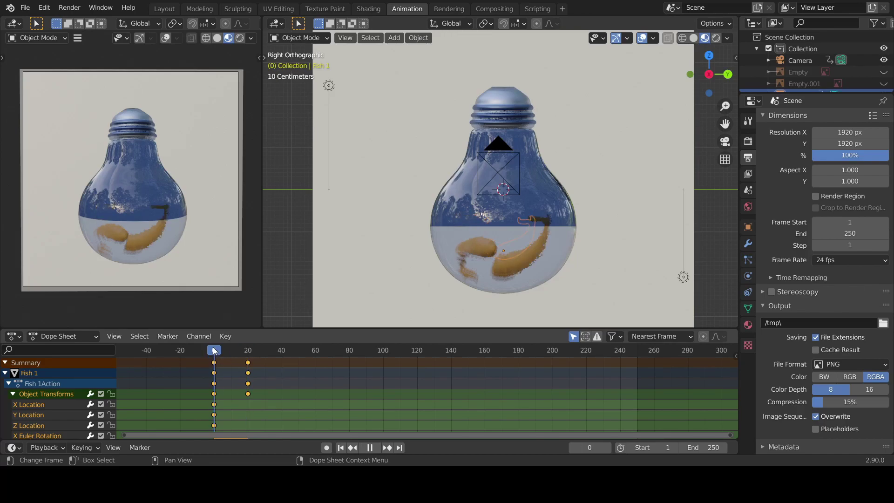
pyautogui.press('space')
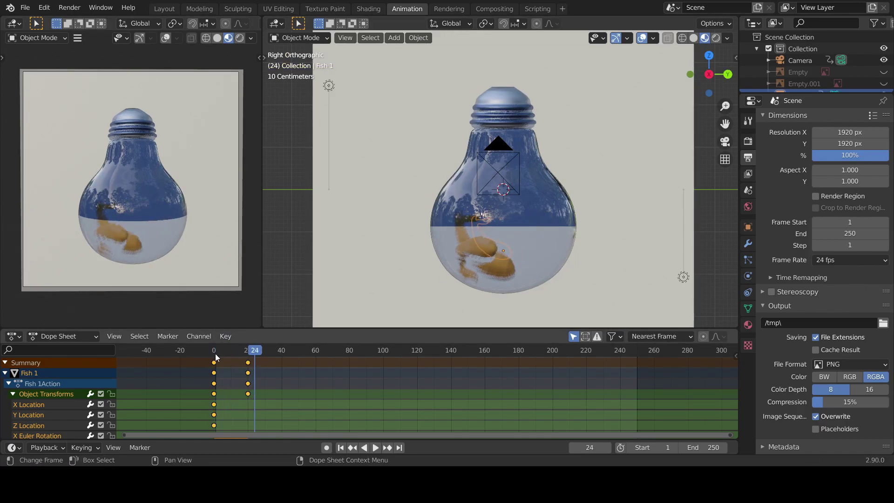
pyautogui.press('Escape')
pyautogui.press('space')
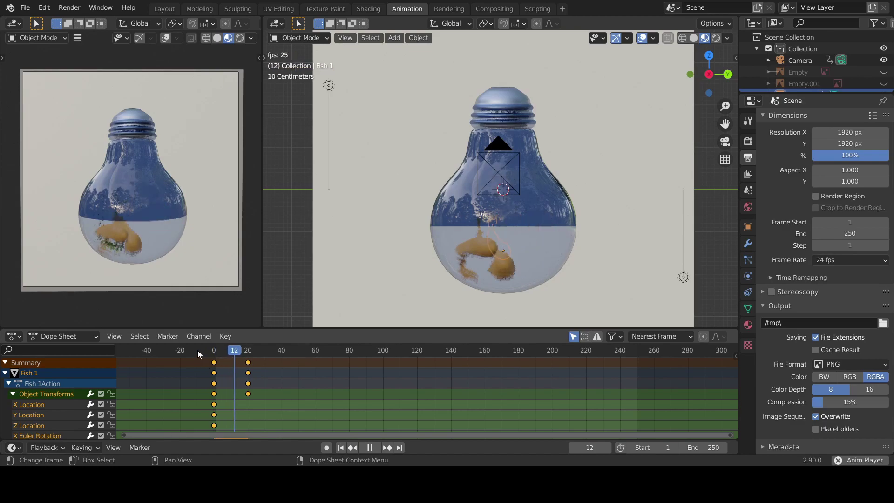
pyautogui.press('space')
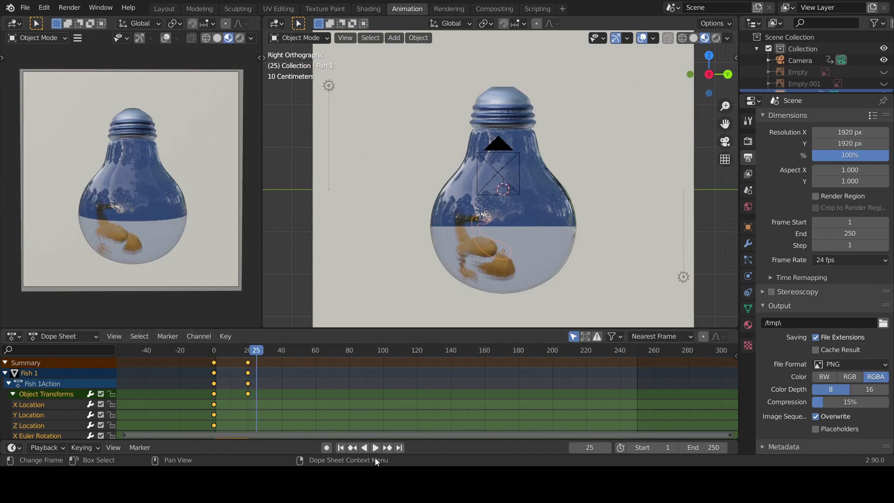
pyautogui.click(220, 351)
pyautogui.press('space')
pyautogui.press('space')
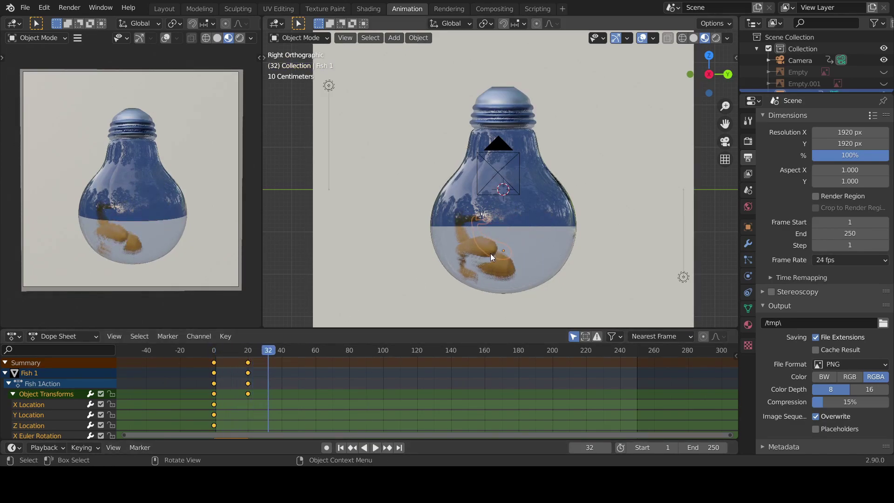
pyautogui.click(209, 352)
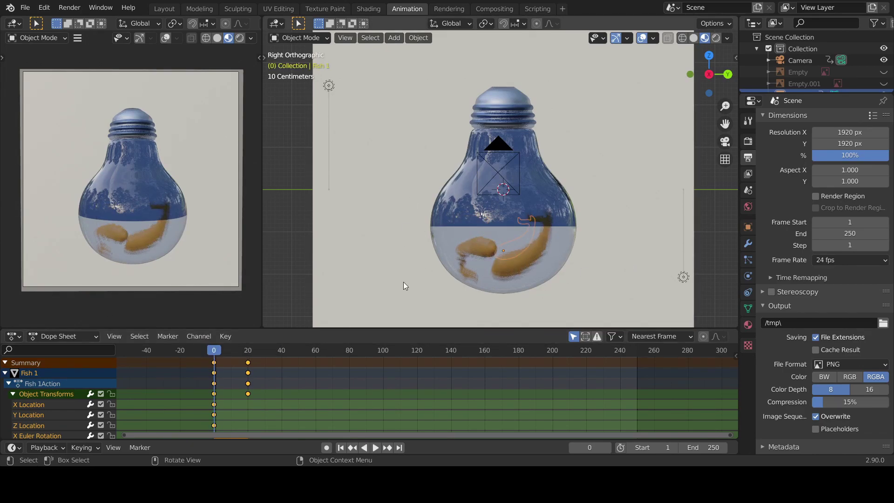
pyautogui.click(249, 351)
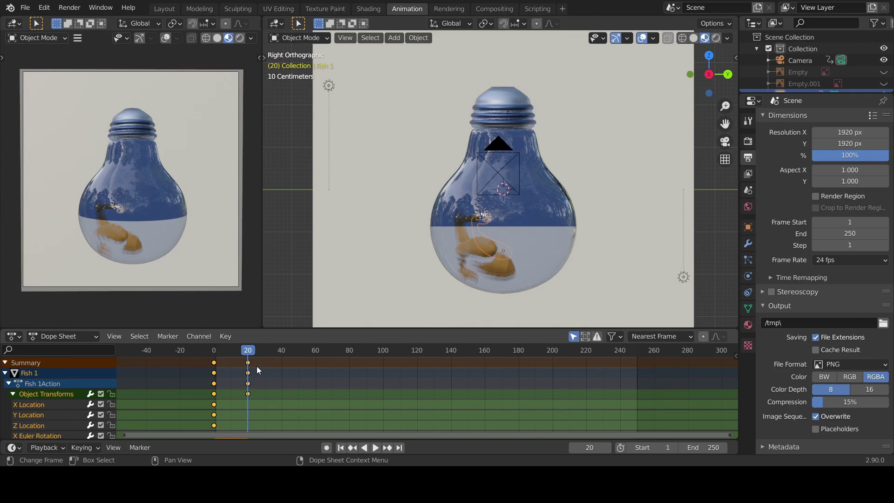
# - Set the interpolation mode of Fish 1's selected keyframes to Linear and play the rotation from frame 0
pyautogui.rightClick(243, 372)
pyautogui.moveTo(230, 375)
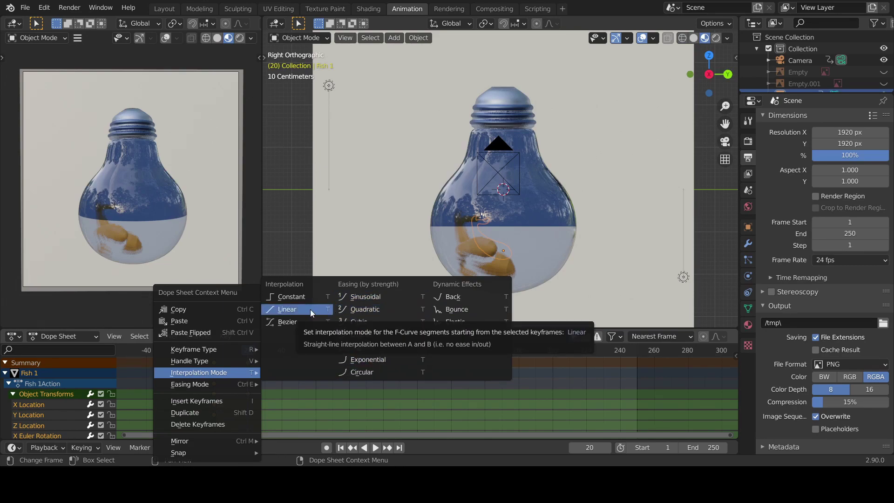
pyautogui.click(282, 309)
pyautogui.click(214, 350)
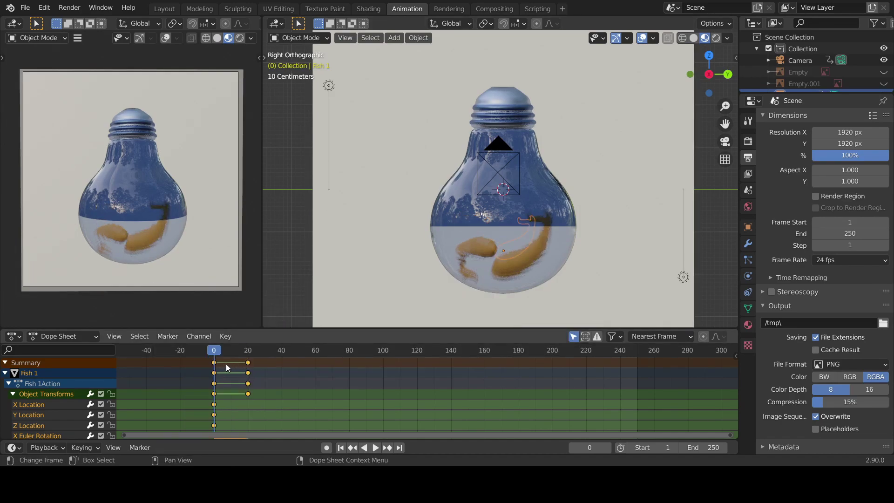
pyautogui.press('space')
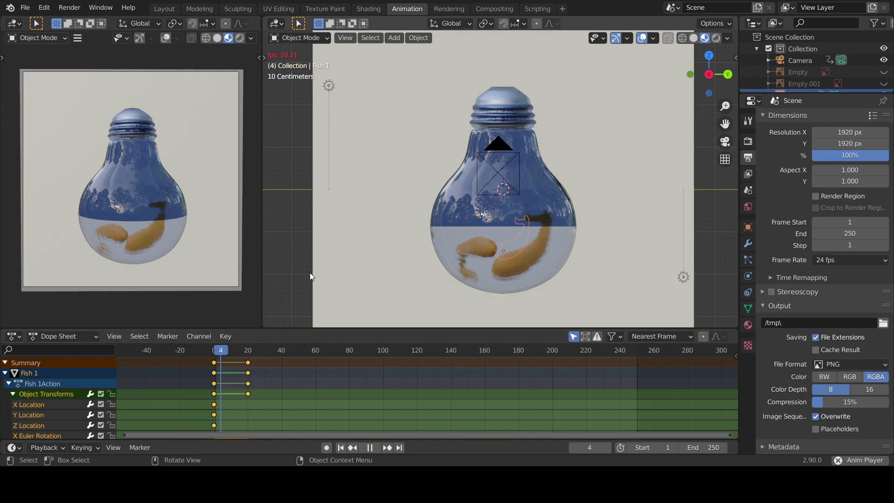
pyautogui.press('space')
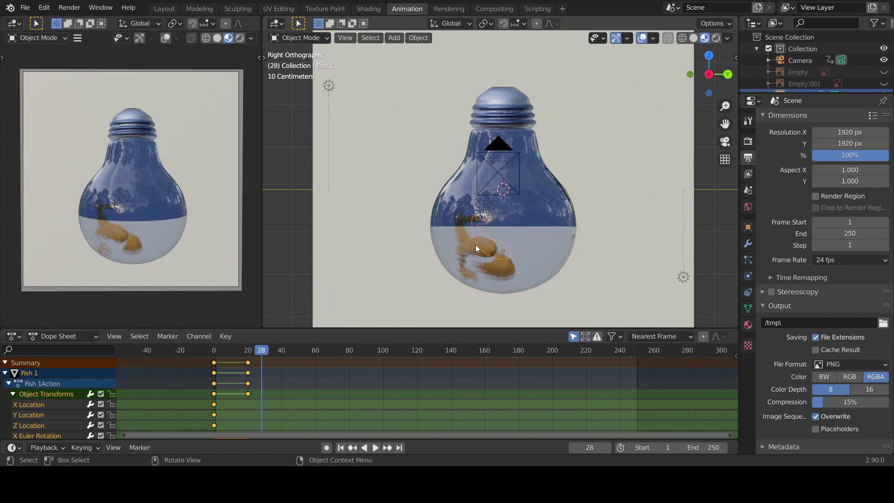
# - Try Constant interpolation on Fish 1's keyframes and play the rotation from frame 0
pyautogui.rightClick(333, 275)
pyautogui.rightClick(275, 366)
pyautogui.moveTo(275, 364)
pyautogui.click(328, 295)
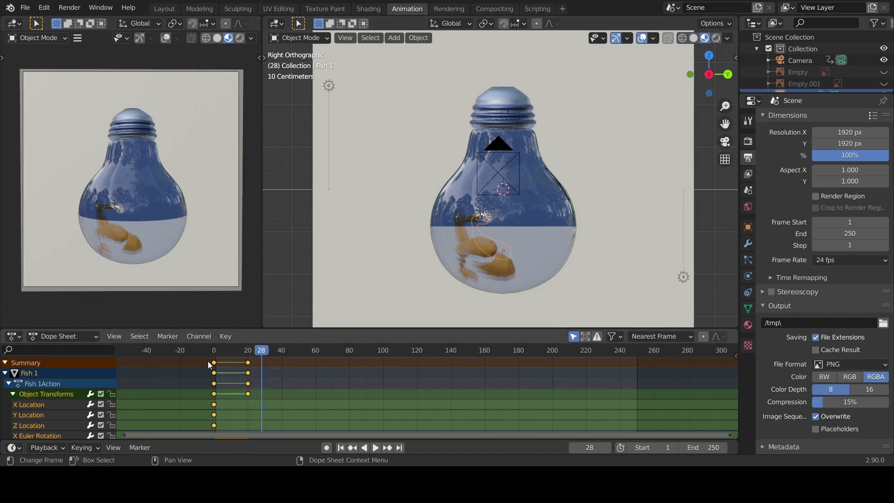
pyautogui.moveTo(208, 353); pyautogui.dragTo(214, 359)
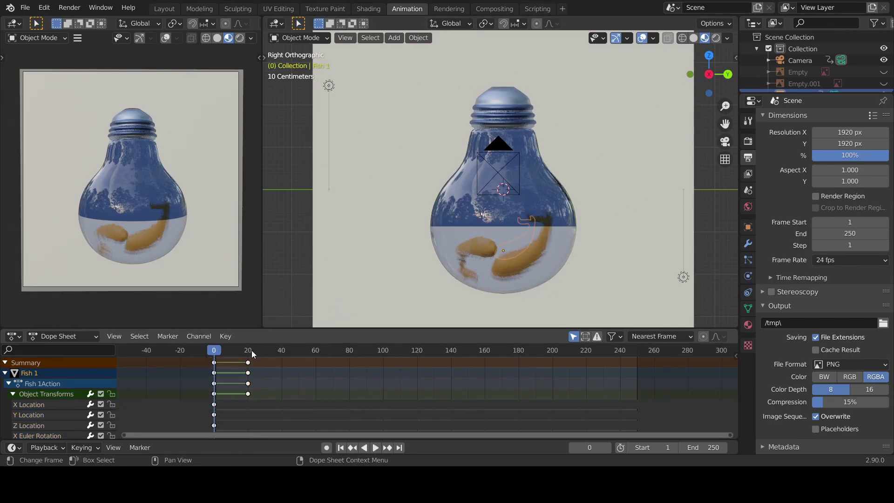
pyautogui.press('space')
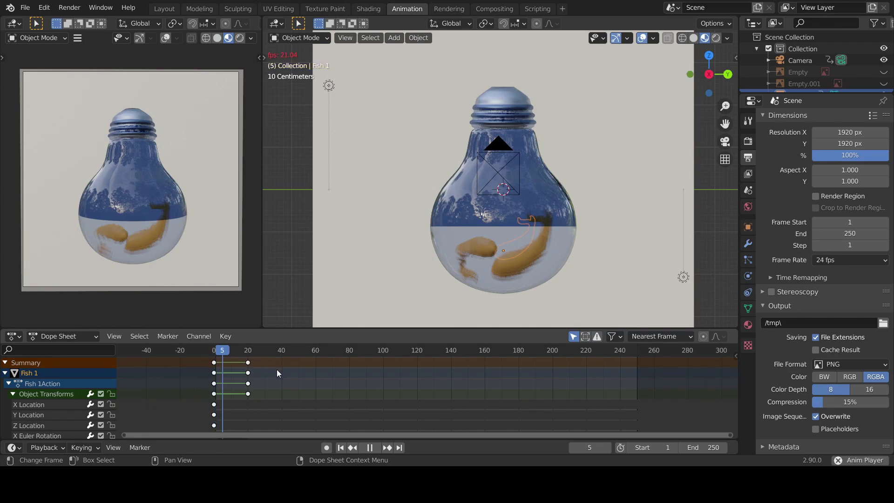
pyautogui.press('space')
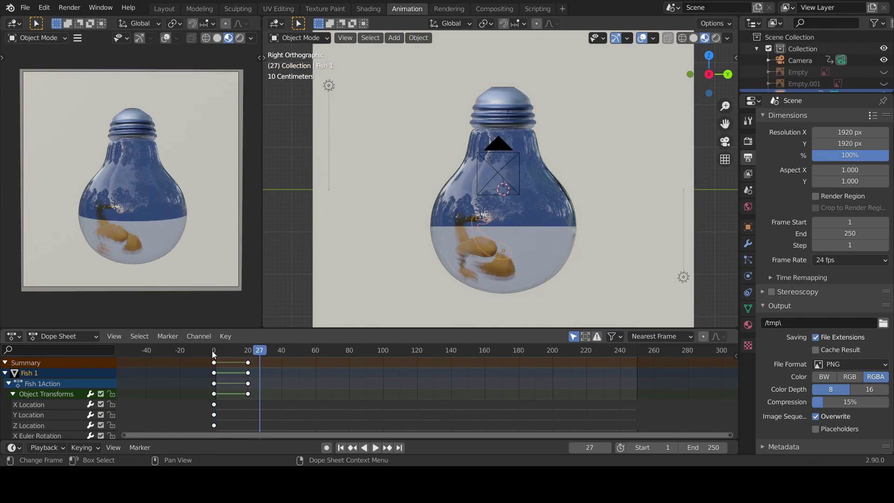
pyautogui.moveTo(214, 354)
pyautogui.mouseDown()
pyautogui.moveTo(254, 354)
pyautogui.moveTo(198, 351)
pyautogui.mouseUp()
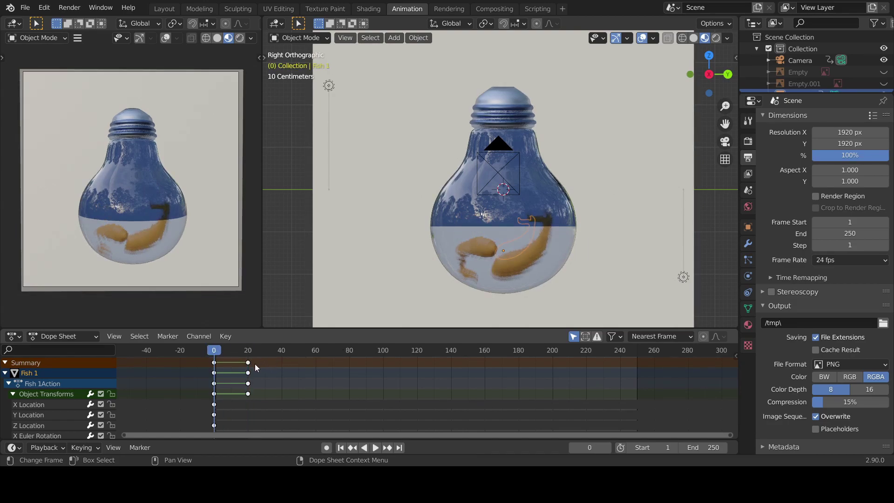
# - Undo the interpolation mode changes made to Fish 1's keyframes
pyautogui.hotkey('ctrl', 'z')
pyautogui.hotkey('ctrl', 'z')
pyautogui.hotkey('ctrl', 'z')
pyautogui.hotkey('ctrl', 'z')
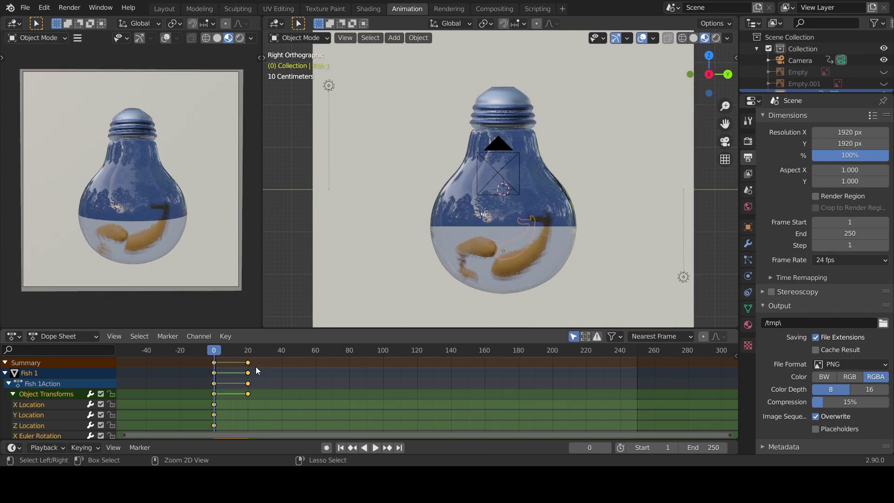
pyautogui.hotkey('ctrl', 'z')
# - Scrub between frames 0 and 20 and play Fish 1's rotation from near the start to review it
pyautogui.click(204, 352)
pyautogui.click(248, 352)
pyautogui.click(217, 353)
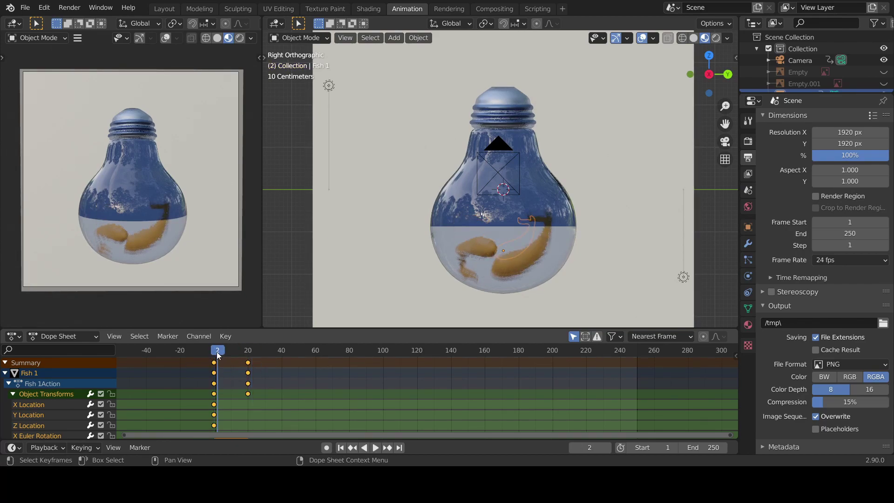
pyautogui.press('space')
pyautogui.press('space')
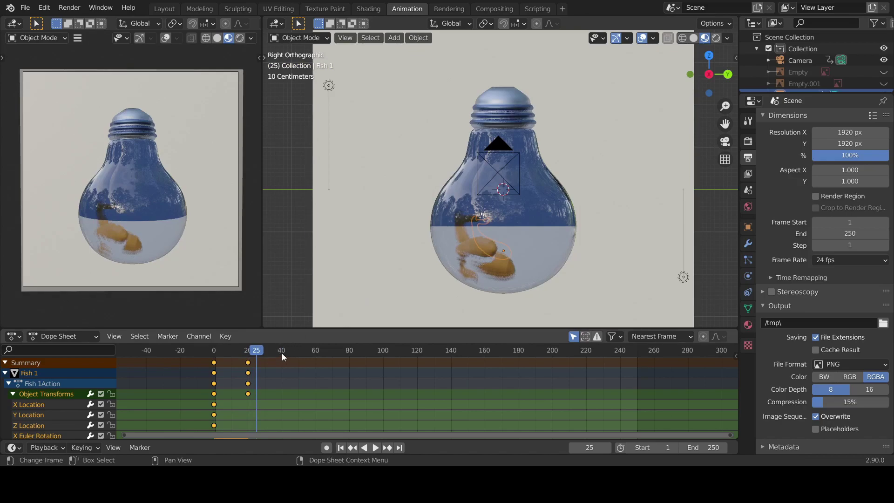
# - At frame 40, raise Fish 1 along the global Z axis to above the waterline and insert a Location keyframe
pyautogui.click(282, 350)
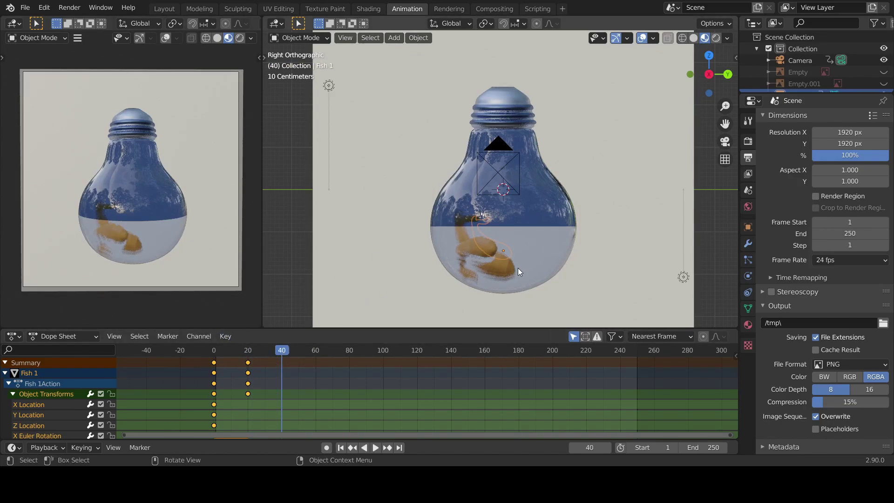
pyautogui.press('g')
pyautogui.click(522, 226)
pyautogui.rightClick(521, 226)
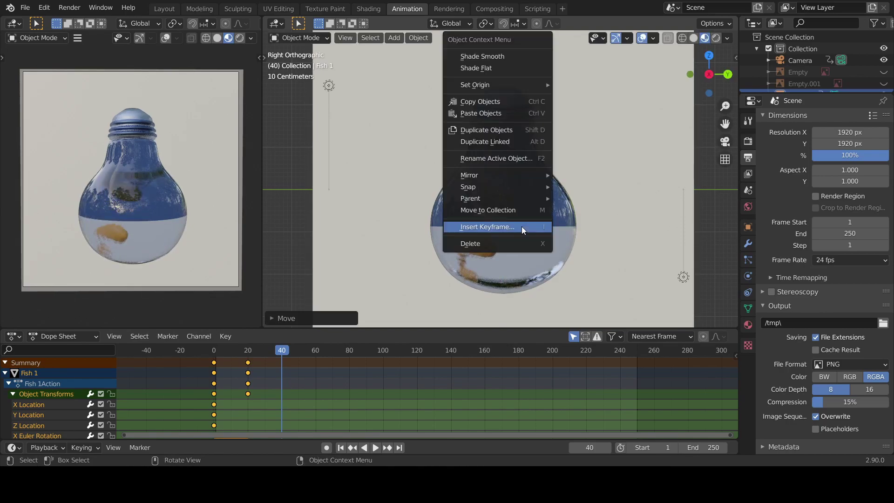
pyautogui.click(510, 227)
pyautogui.click(463, 214)
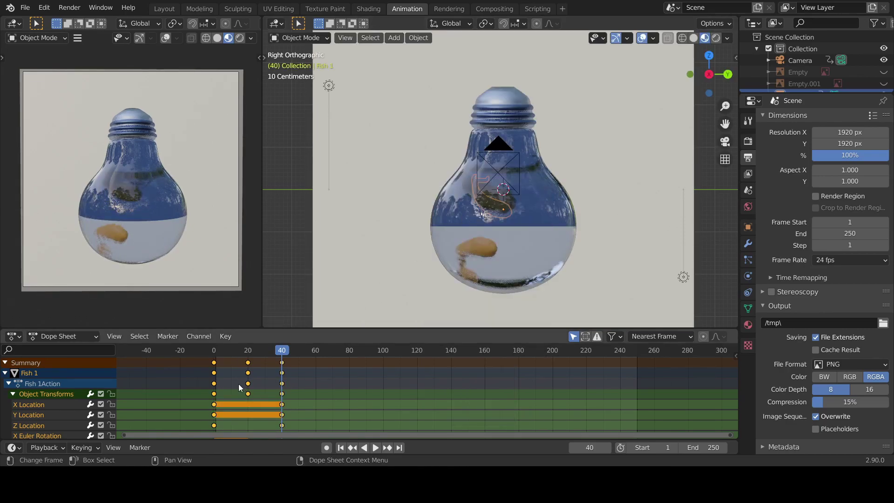
# - Play the animation from the start and compare Fish 1's position at frames 0 and 20
pyautogui.hotkey('shift', 'Left')
pyautogui.press('space')
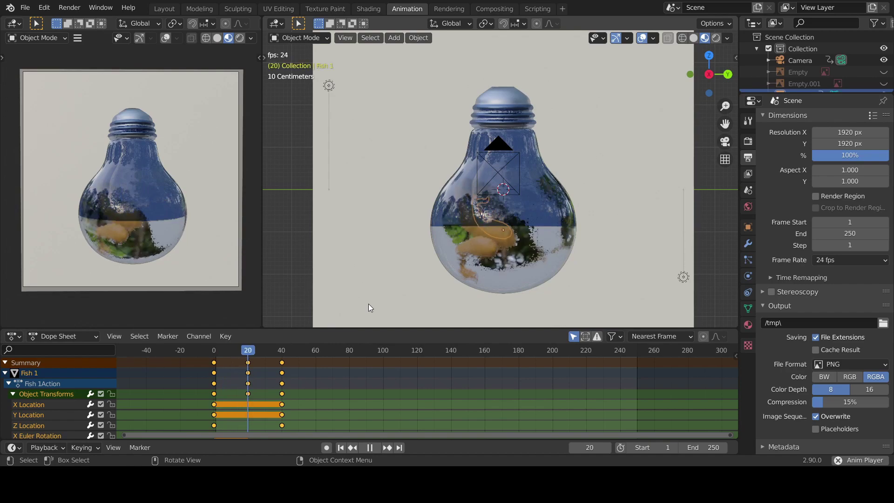
pyautogui.click(249, 350)
pyautogui.press('space')
pyautogui.moveTo(247, 349); pyautogui.dragTo(213, 351)
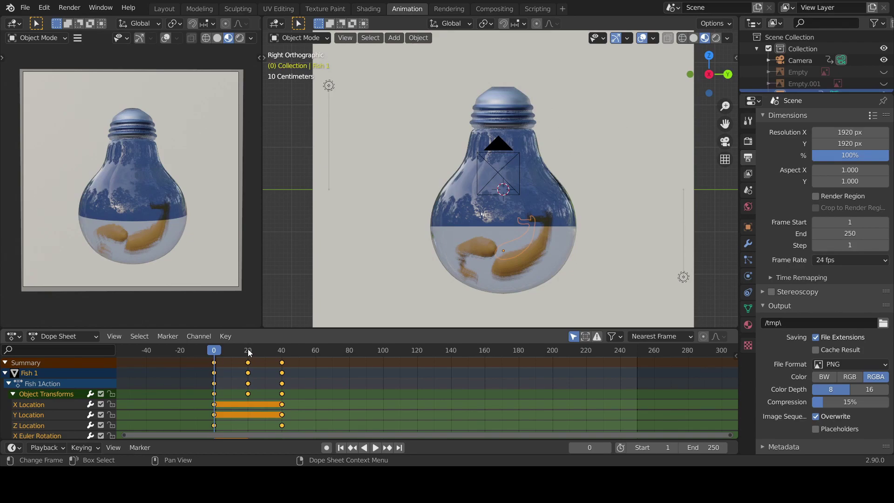
pyautogui.click(249, 352)
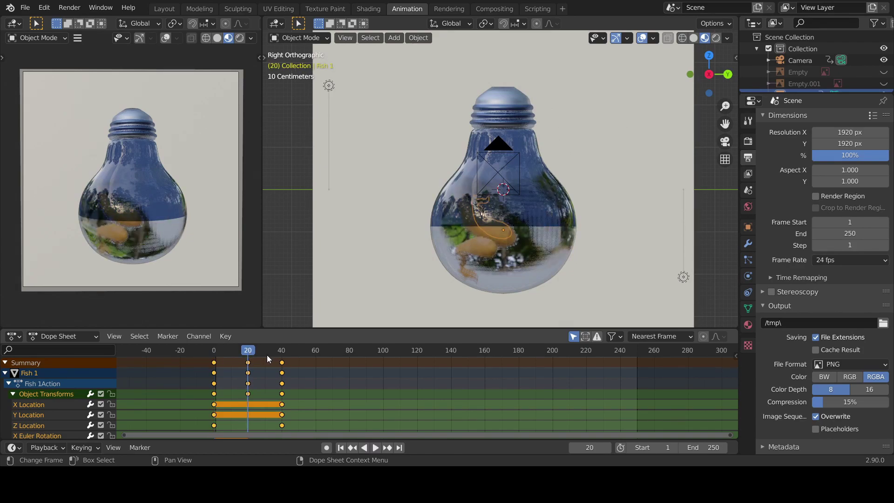
# - At frame 20, lower Fish 1 along the global Z axis and insert a Location & Rotation keyframe
pyautogui.press('g')
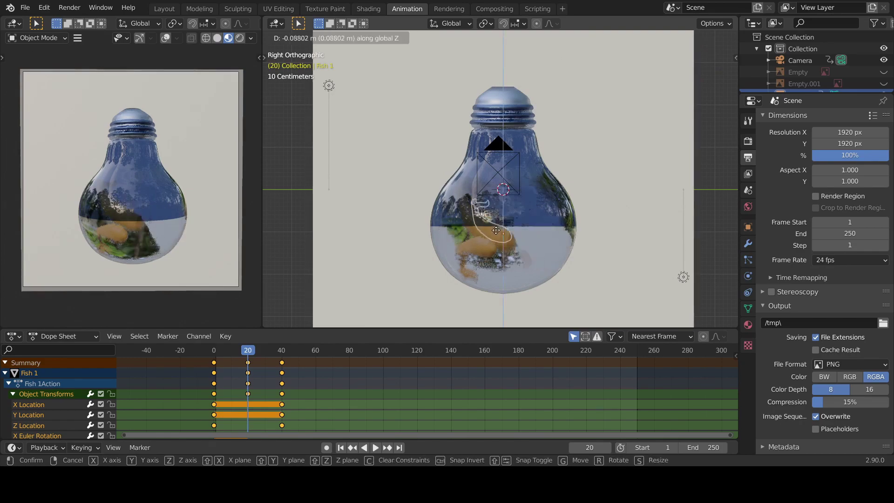
pyautogui.click(496, 237)
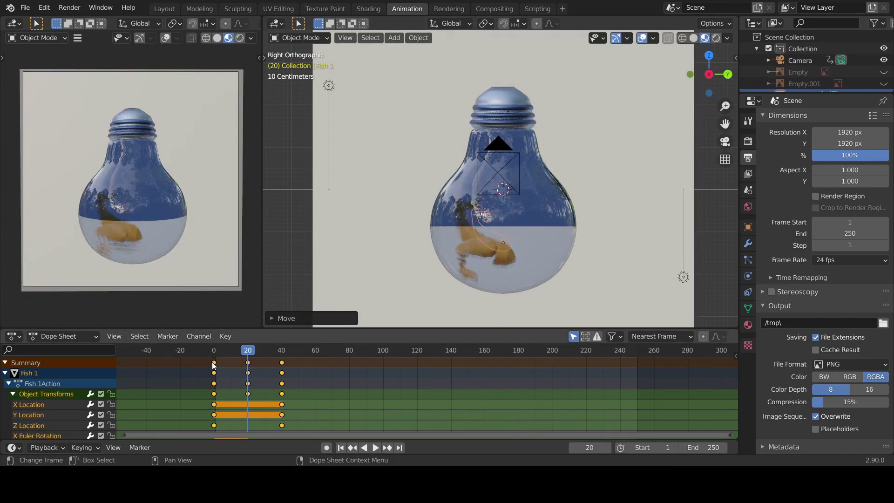
pyautogui.scroll(-2, 273, 382)
pyautogui.moveTo(274, 382); pyautogui.dragTo(304, 402, button='middle')
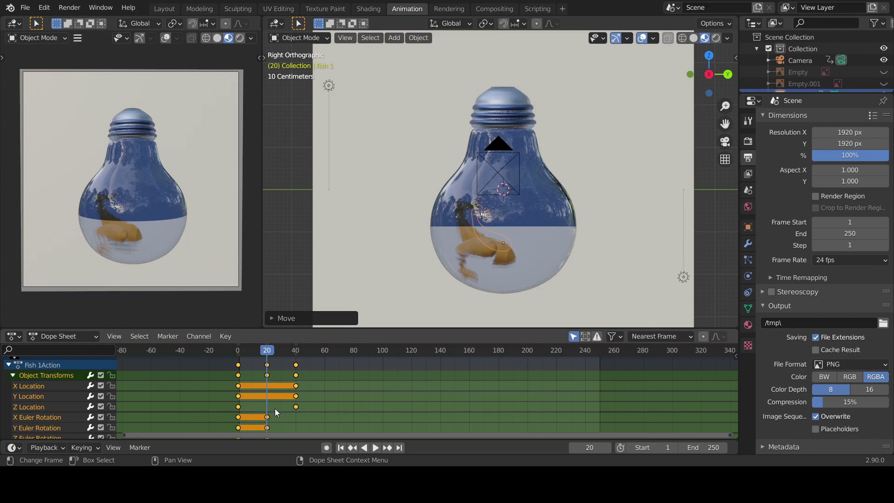
pyautogui.moveTo(323, 393); pyautogui.dragTo(329, 418, button='middle')
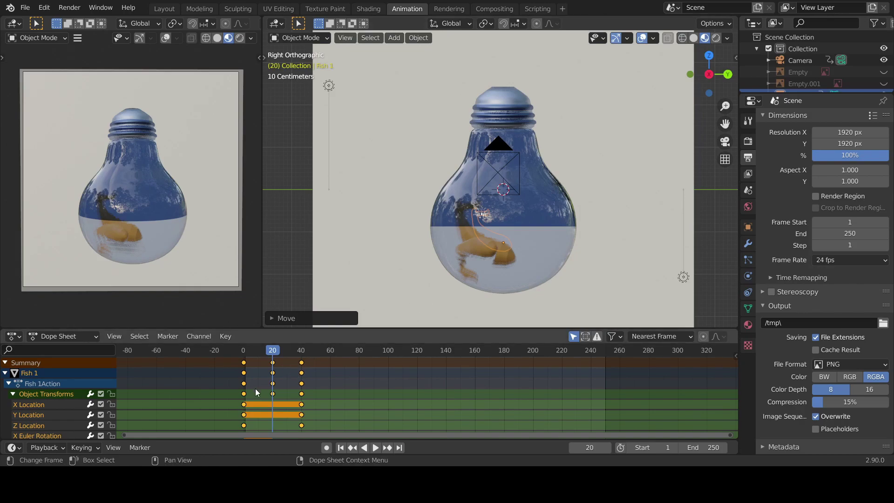
pyautogui.rightClick(398, 298)
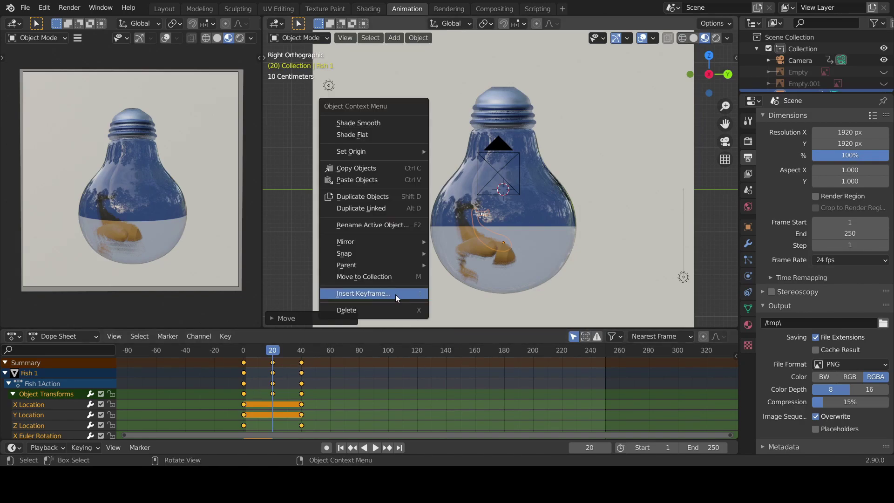
pyautogui.click(395, 294)
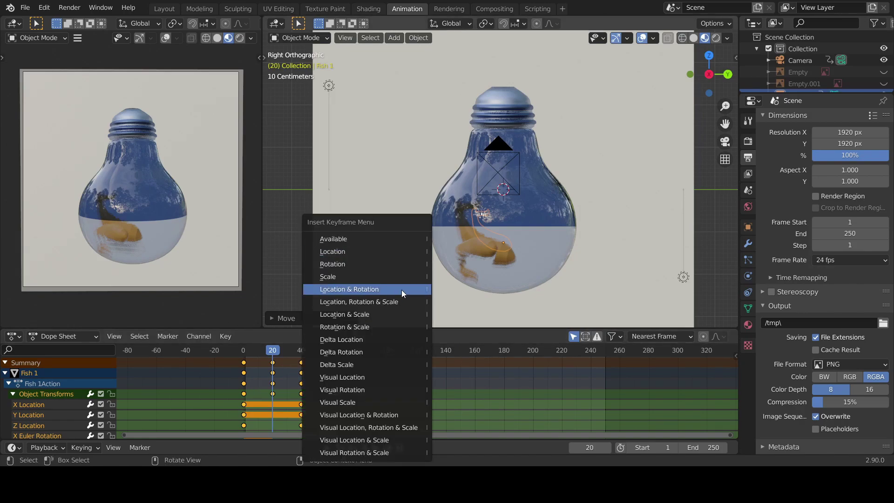
pyautogui.click(365, 289)
# - Play the animation from frame 0 past frame 40 and scrub from frame 0 to 20 to check the movement
pyautogui.click(242, 348)
pyautogui.press('space')
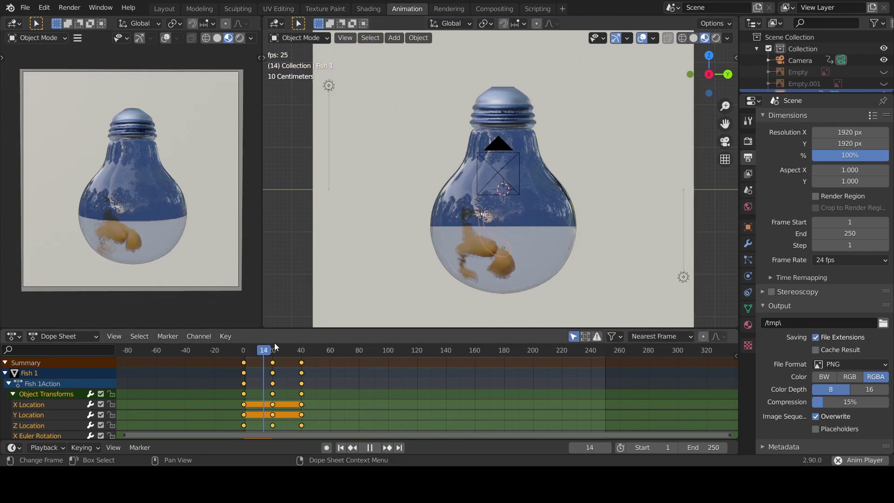
pyautogui.press('space')
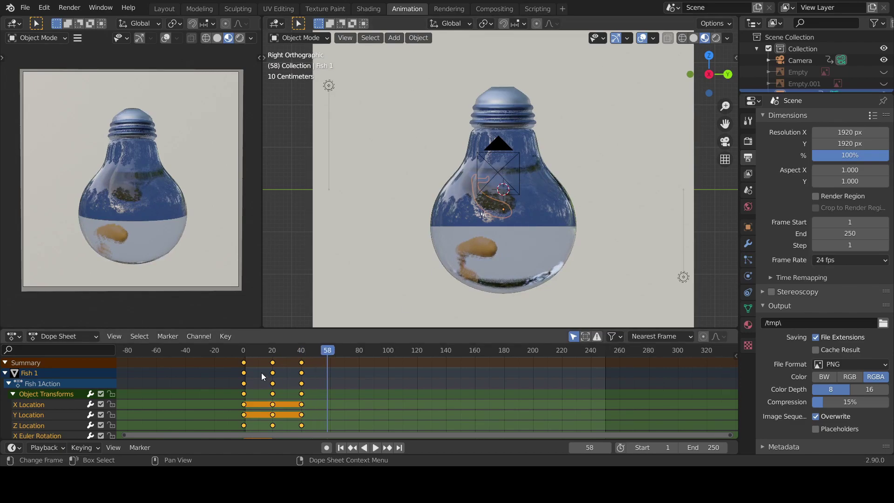
pyautogui.click(242, 353)
pyautogui.moveTo(242, 353); pyautogui.dragTo(274, 354)
# - Undo the Location & Rotation keyframe and move at frame 20, and replay the motion from frame 0
pyautogui.press('space')
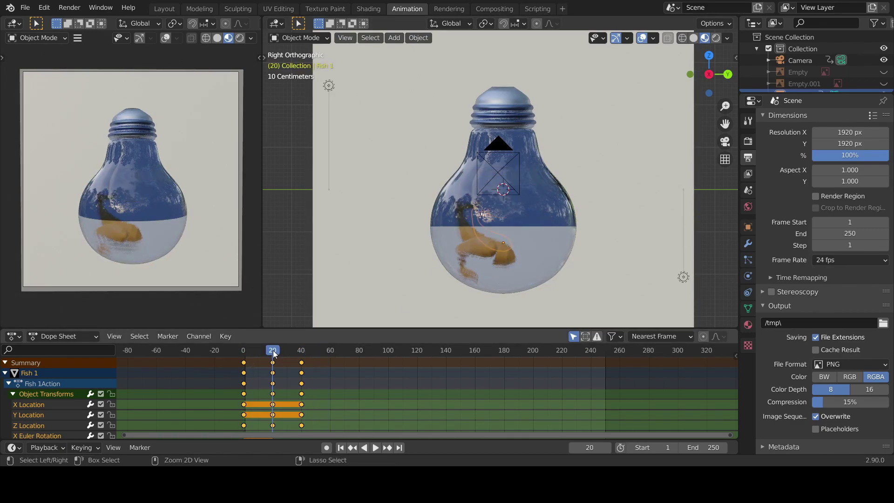
pyautogui.click(243, 352)
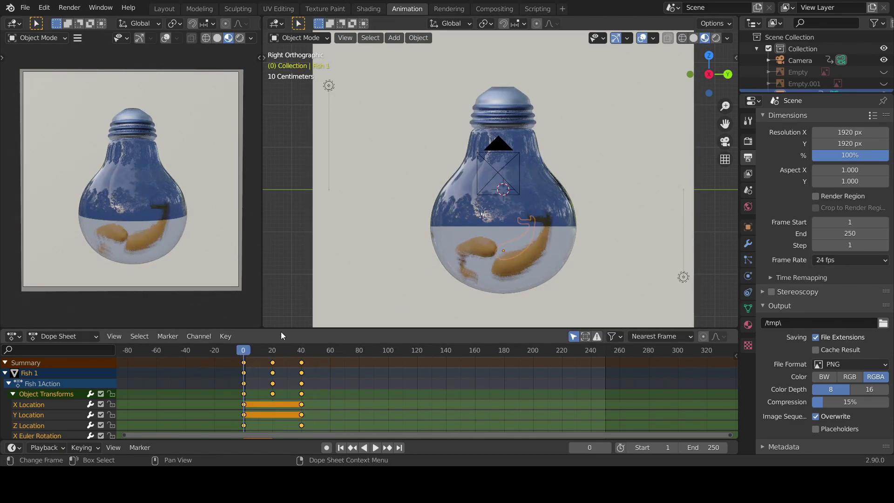
pyautogui.press('space')
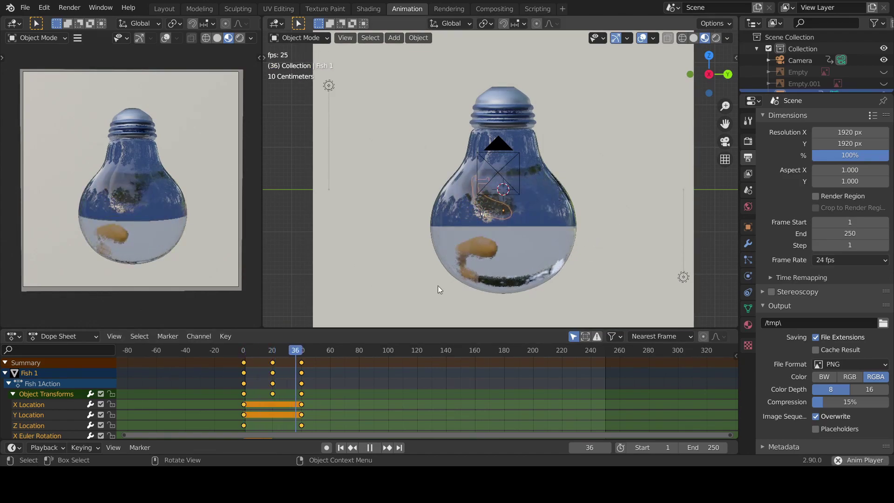
pyautogui.moveTo(263, 348); pyautogui.dragTo(232, 354)
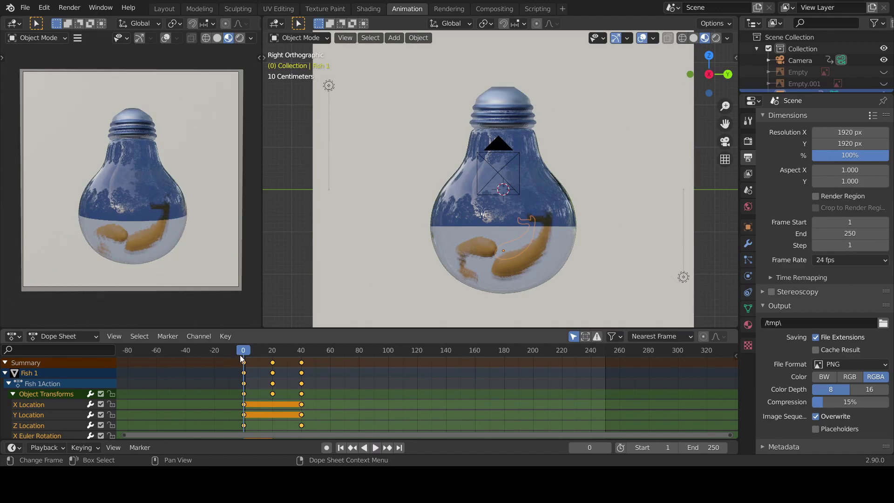
pyautogui.click(272, 351)
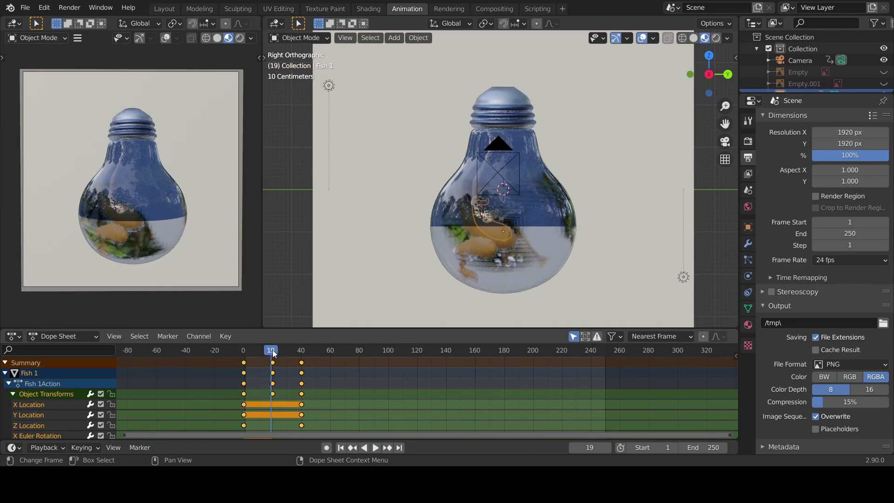
pyautogui.press('space')
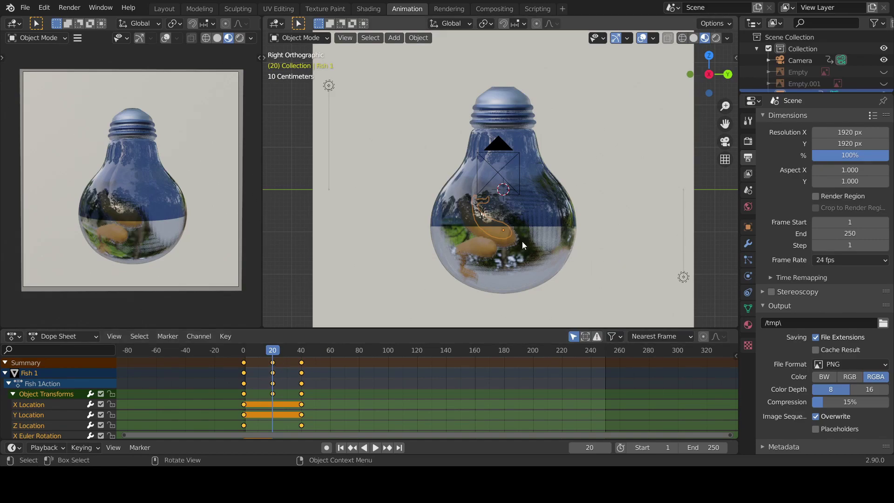
# - Delete Fish 1's keyframes at frame 40 and select its keyframes at frame 20 with the playhead there
pyautogui.rightClick(302, 370)
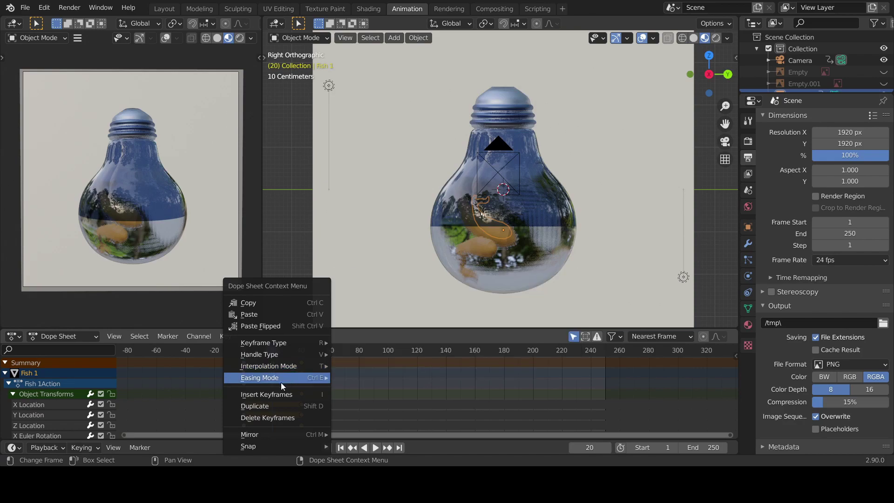
pyautogui.click(279, 420)
pyautogui.click(273, 362)
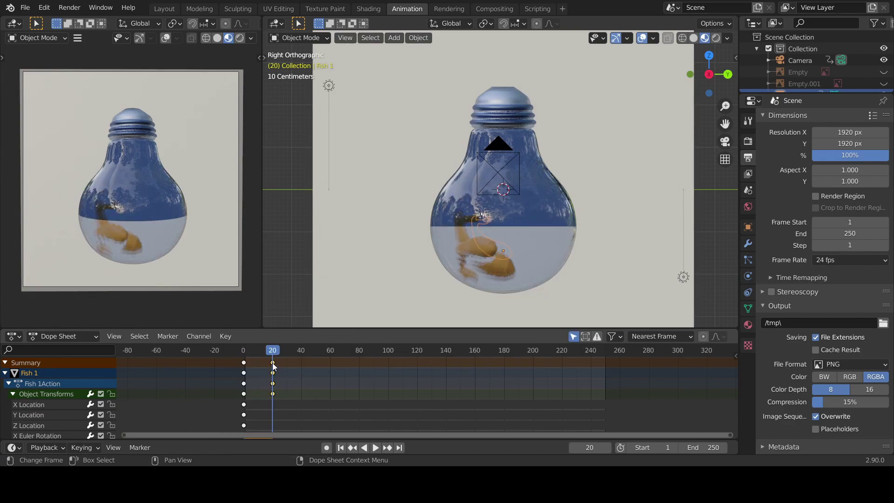
pyautogui.press('Down')
pyautogui.click(270, 349)
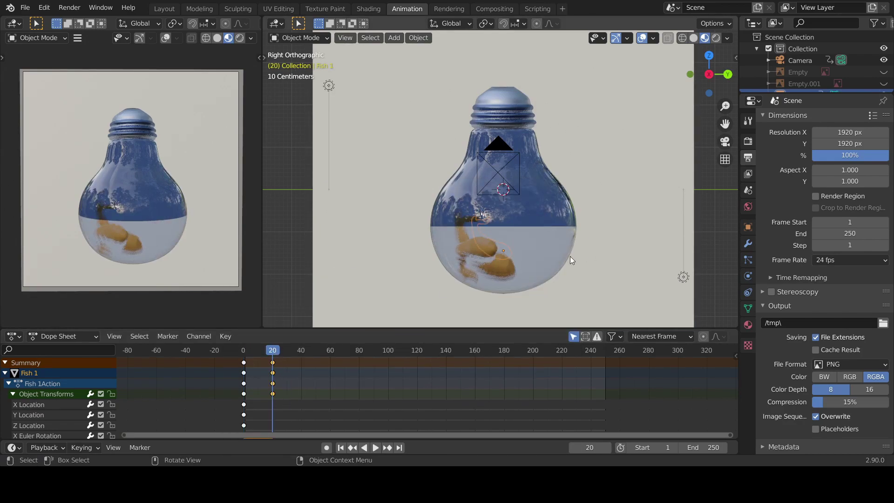
# - Insert a Location, Rotation & Scale keyframe for Fish 1 at frame 20
pyautogui.rightClick(497, 255)
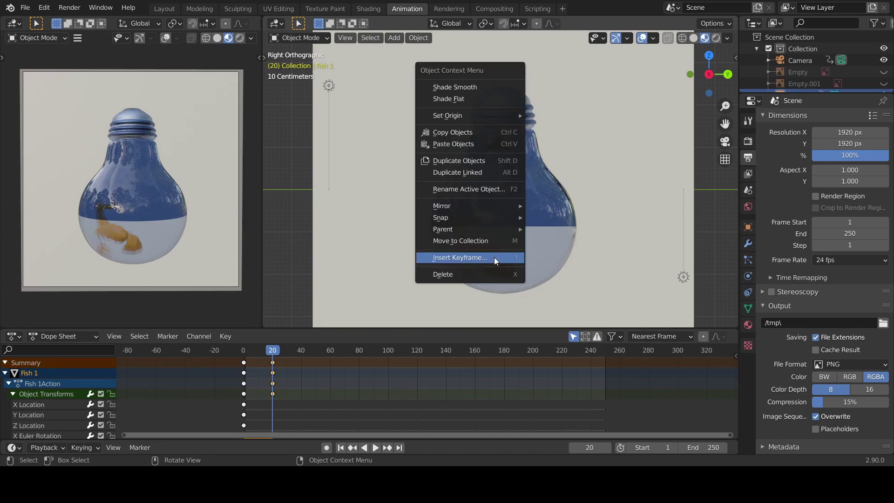
pyautogui.click(482, 256)
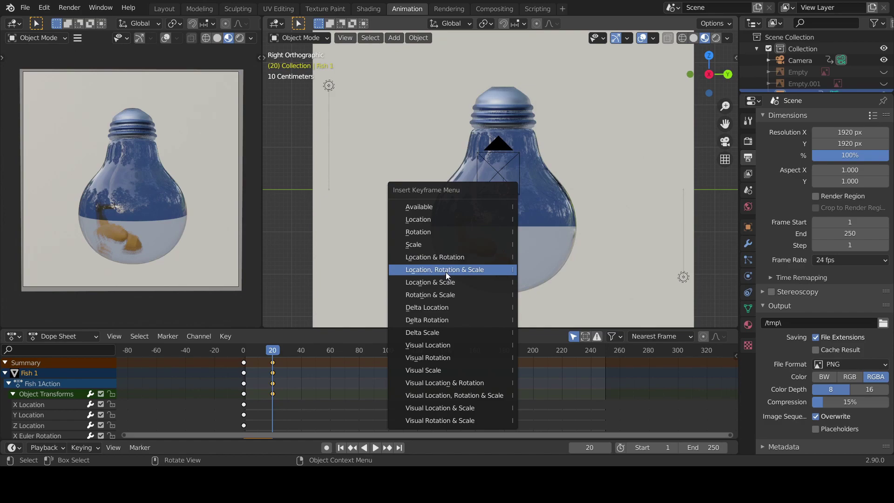
pyautogui.click(446, 272)
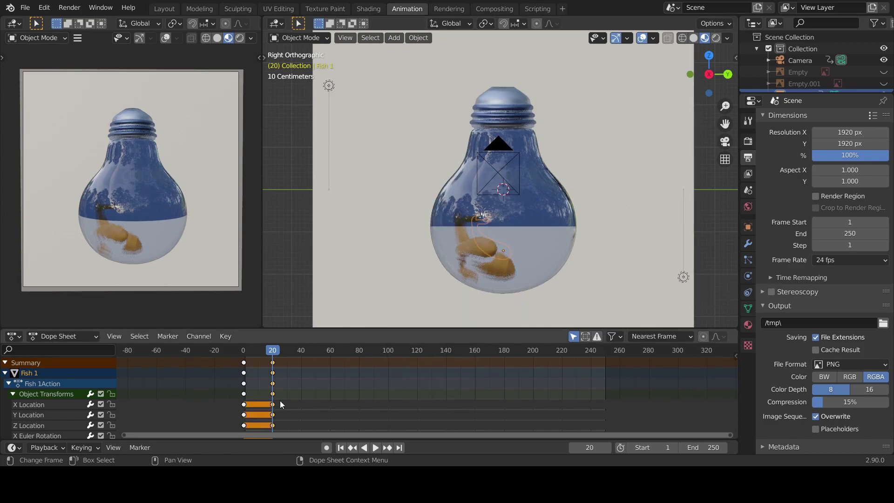
# - At frame 40, raise Fish 1 along the global Z axis and insert a Location, Rotation & Scale keyframe
pyautogui.click(252, 350)
pyautogui.moveTo(247, 354); pyautogui.dragTo(277, 350)
pyautogui.click(301, 351)
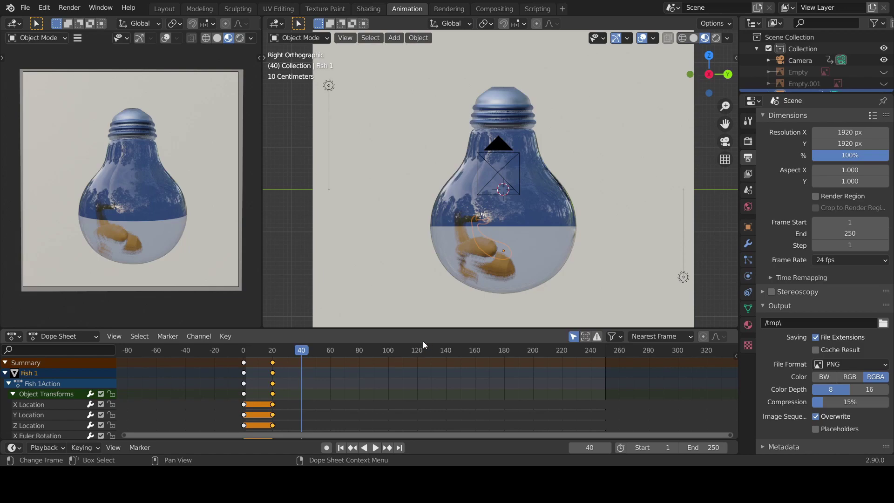
pyautogui.press('g')
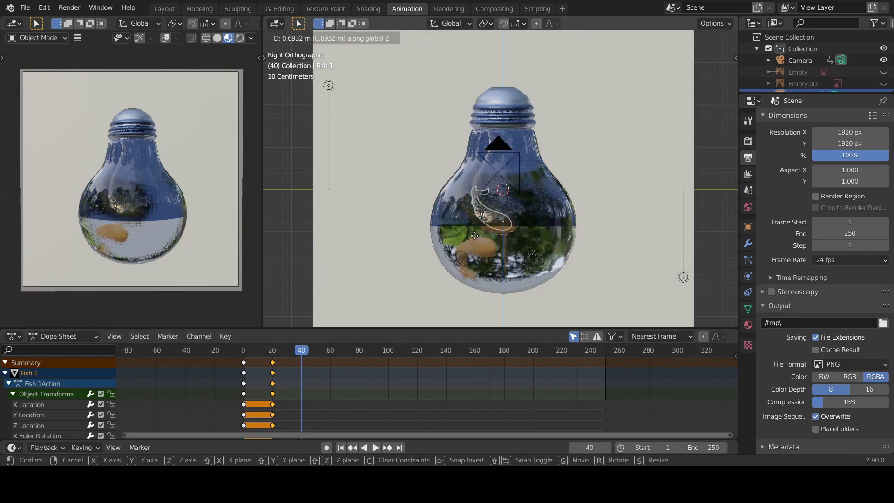
pyautogui.click(473, 232)
pyautogui.press('g')
pyautogui.click(475, 225)
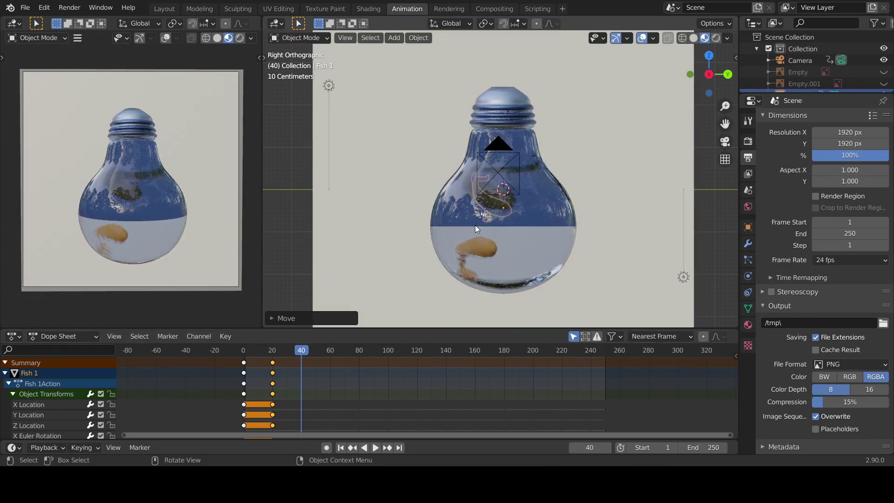
pyautogui.rightClick(475, 225)
pyautogui.click(475, 225)
pyautogui.click(475, 225)
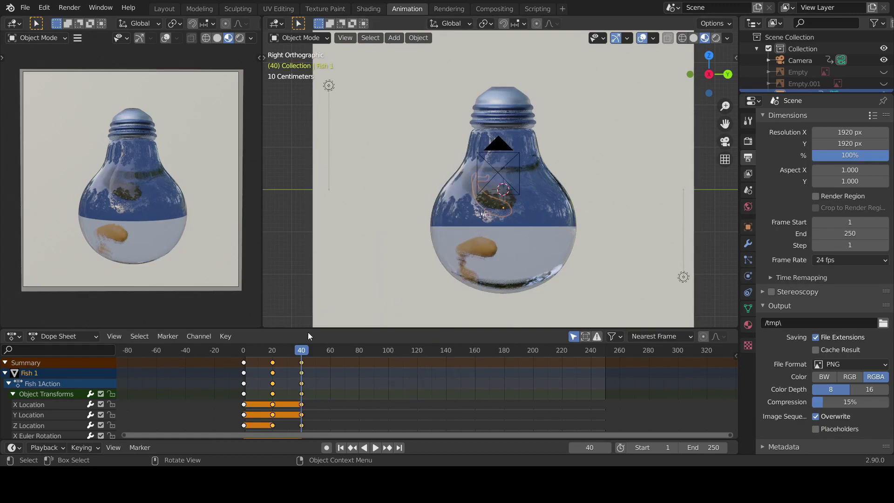
# - Play the animation from the start to check the motion, and return the playhead to frame 0
pyautogui.hotkey('shift', 'Left')
pyautogui.press('space')
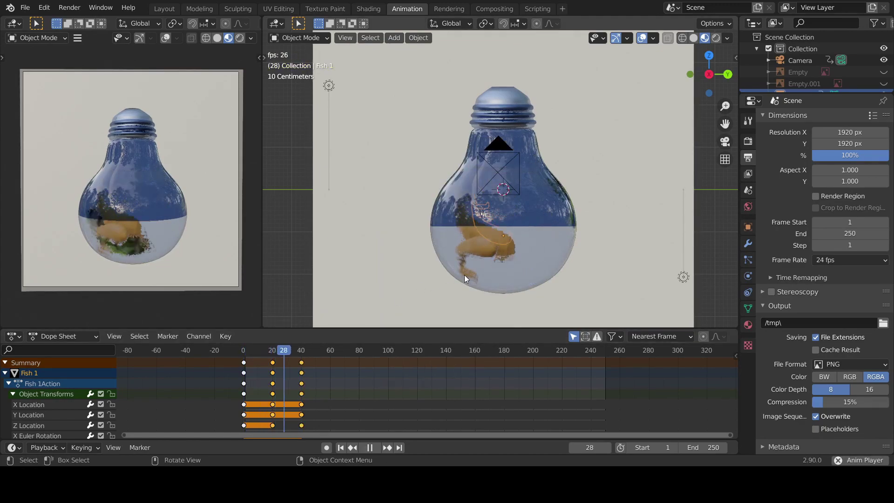
pyautogui.press('space')
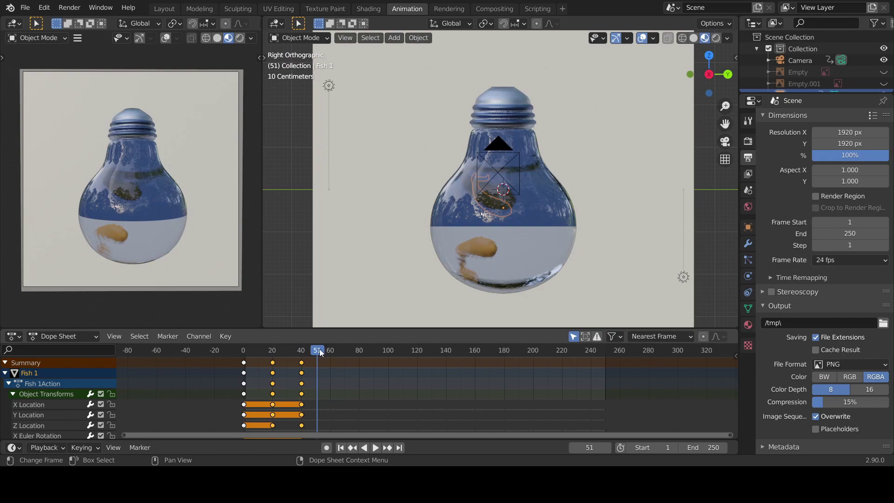
pyautogui.click(242, 351)
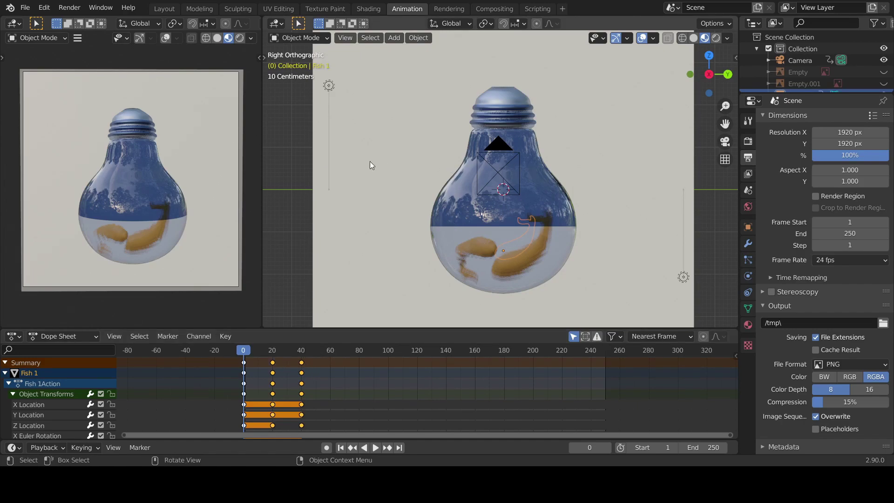
# - Try deleting Fish 1's keyframes in the dope sheet and undo the deletion
pyautogui.moveTo(313, 365); pyautogui.dragTo(218, 358)
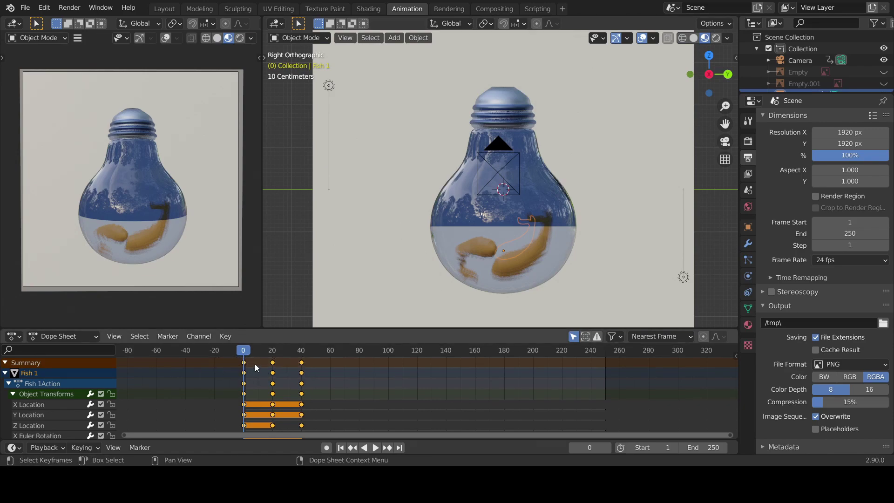
pyautogui.click(249, 364)
pyautogui.keyDown('ctrl'); pyautogui.click(262, 360); pyautogui.keyUp('ctrl')
pyautogui.rightClick(272, 363)
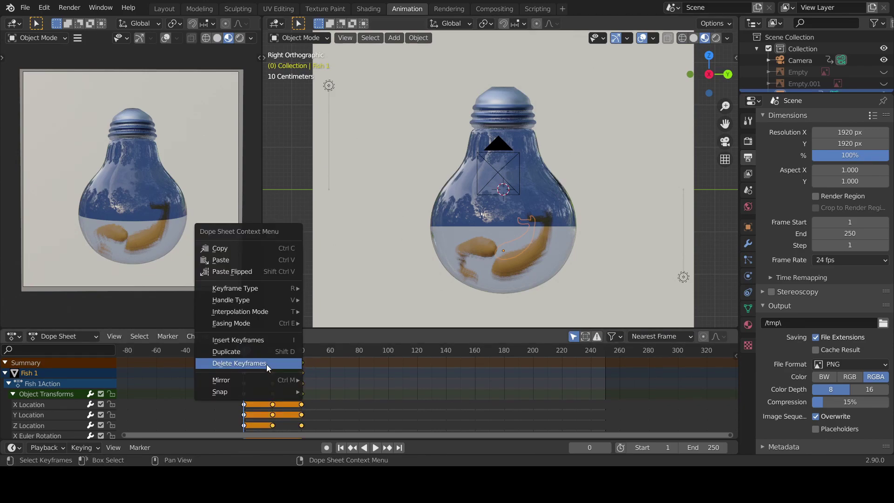
pyautogui.click(266, 364)
pyautogui.hotkey('ctrl', 'z')
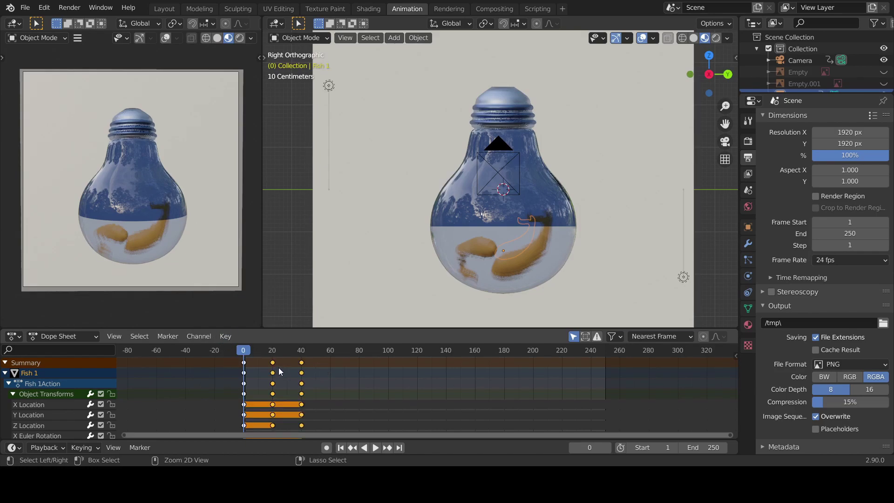
pyautogui.press('g')
pyautogui.press('Escape')
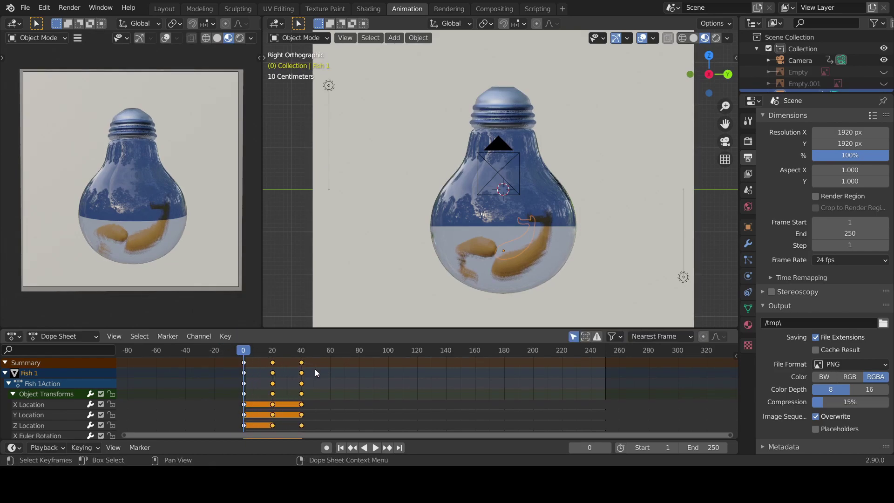
# - Examine the keyframes of Fish 1's individual location, rotation and scale channels in the dope sheet
pyautogui.scroll(-2, 315, 413)
pyautogui.moveTo(331, 415); pyautogui.dragTo(328, 386, button='middle')
pyautogui.click(326, 386)
pyautogui.moveTo(327, 381); pyautogui.dragTo(286, 371)
pyautogui.scroll(2, 56, 386)
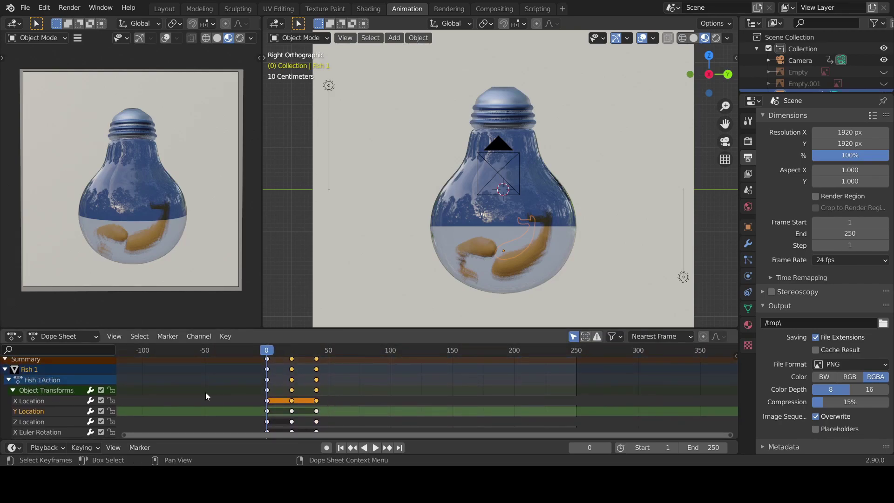
pyautogui.moveTo(292, 404); pyautogui.dragTo(292, 377, button='middle')
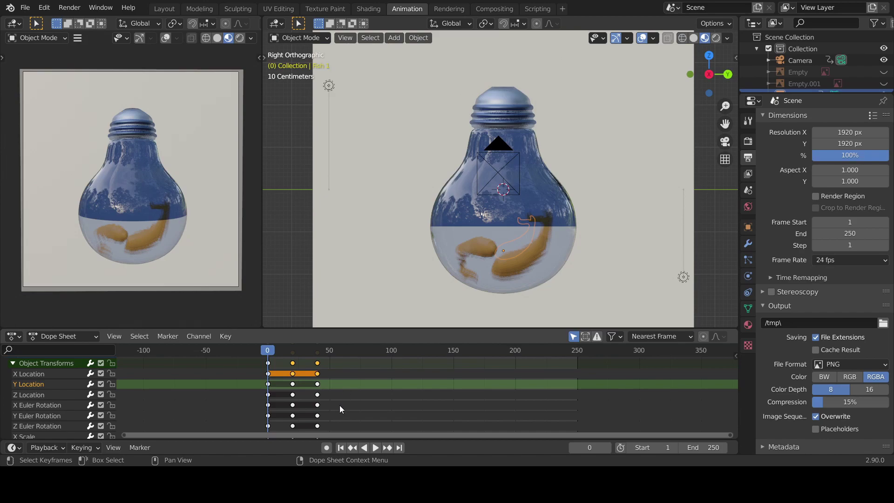
pyautogui.moveTo(339, 405); pyautogui.dragTo(337, 376, button='middle')
pyautogui.click(305, 399)
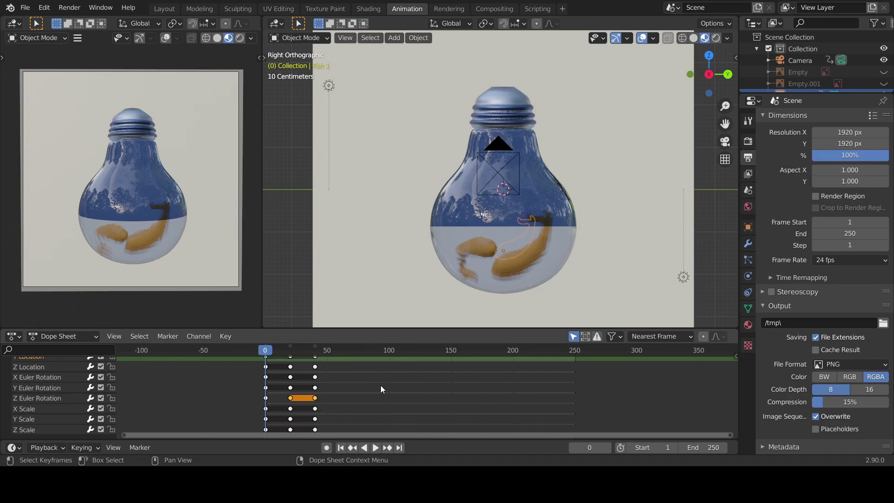
pyautogui.moveTo(362, 375); pyautogui.dragTo(365, 411, button='middle')
pyautogui.moveTo(363, 379); pyautogui.dragTo(364, 378, button='middle')
# - Delete all of Fish 1's keyframes at frames 20 and 40, keeping those at frame 0
pyautogui.moveTo(332, 426); pyautogui.dragTo(286, 356)
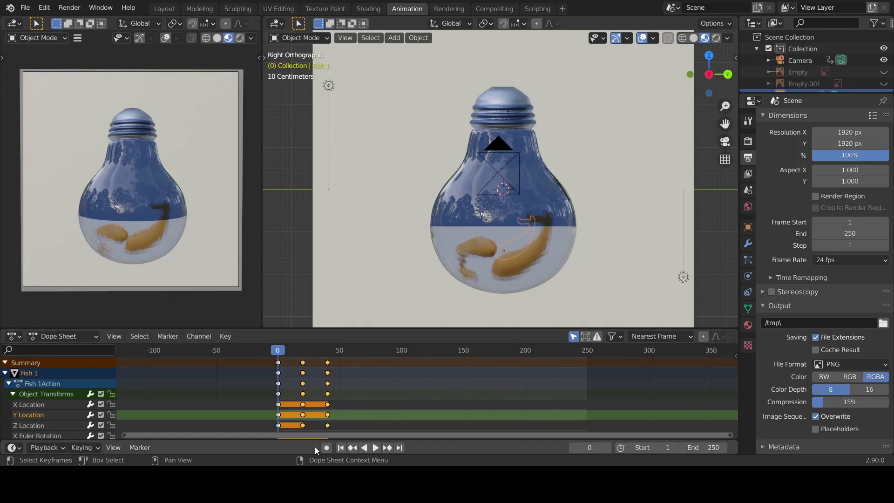
pyautogui.scroll(-3, 333, 401)
pyautogui.scroll(3, 368, 383)
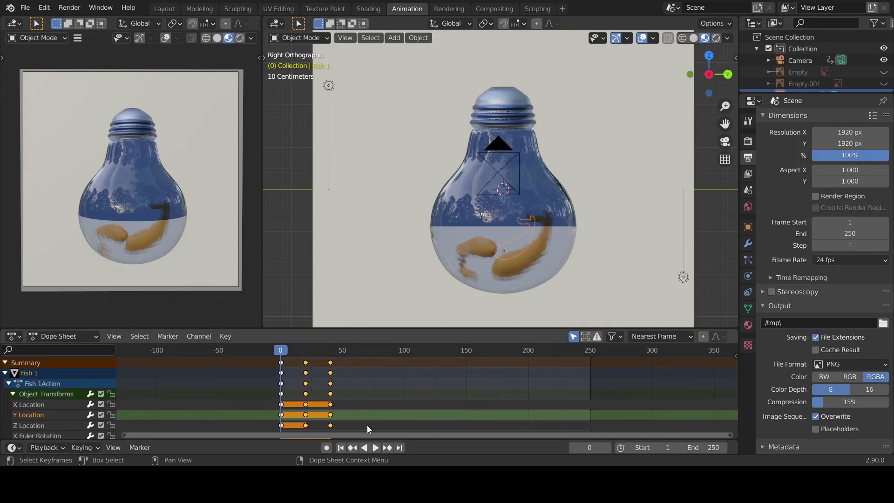
pyautogui.rightClick(334, 364)
pyautogui.click(333, 366)
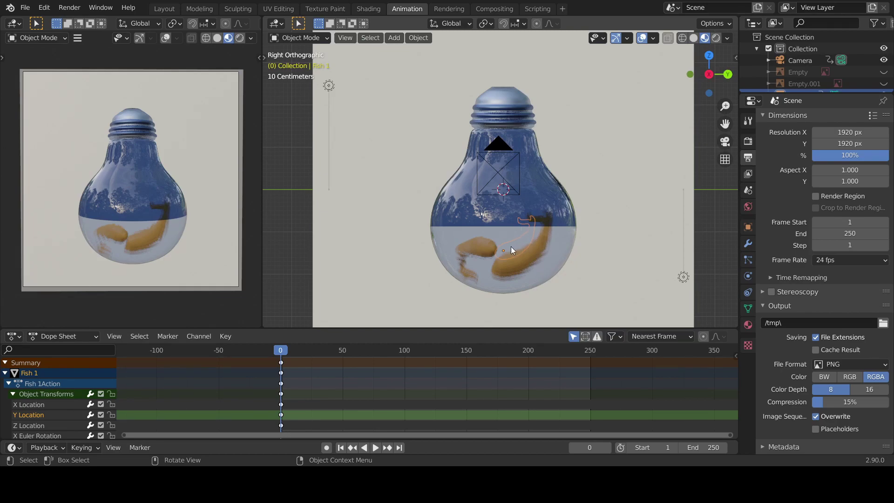
# - At frame 0, move Fish 1 along the global X axis toward the camera side of the bulb
pyautogui.moveTo(508, 248); pyautogui.dragTo(453, 226, button='middle')
pyautogui.press('g')
pyautogui.press('x')
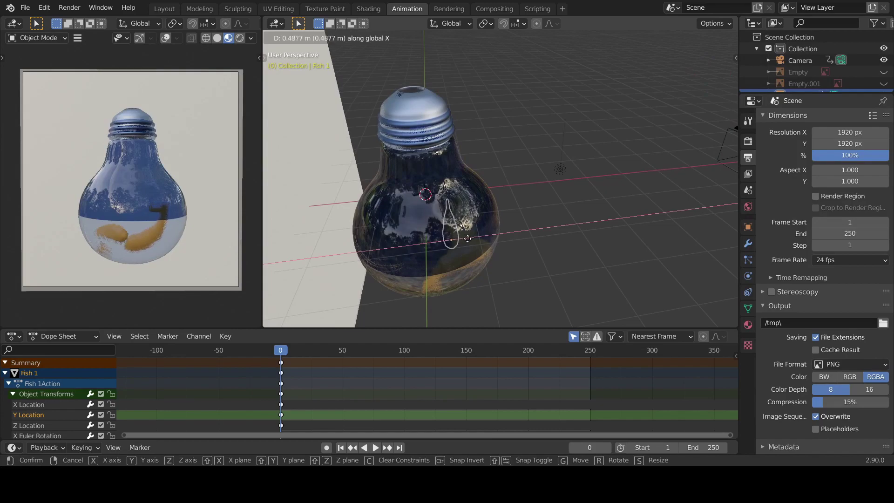
pyautogui.click(481, 237)
pyautogui.moveTo(480, 238); pyautogui.dragTo(522, 233, button='middle')
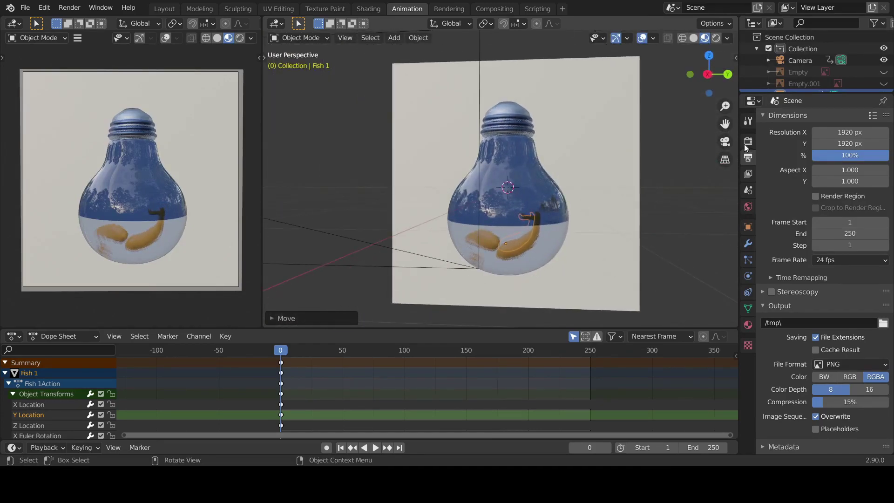
pyautogui.click(707, 75)
pyautogui.press('g')
pyautogui.press('x')
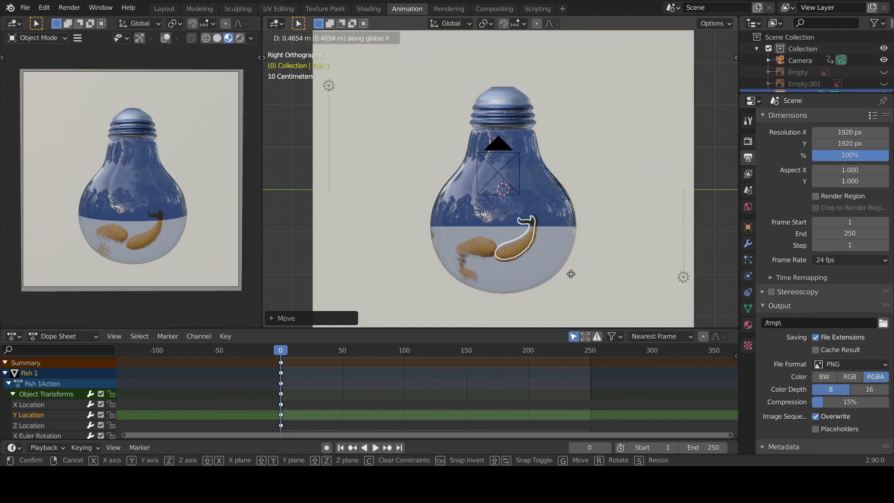
pyautogui.click(516, 246)
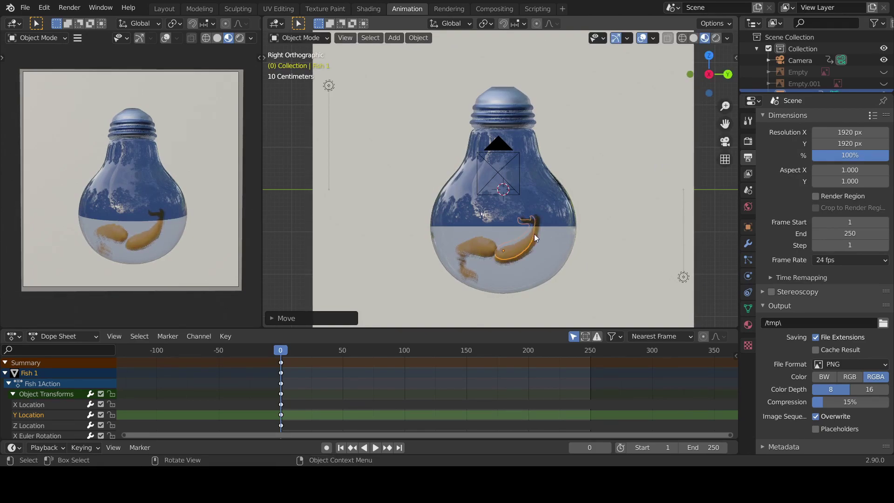
# - Insert a Location, Rotation & Scale keyframe for Fish 1's new position at frame 0
pyautogui.rightClick(527, 238)
pyautogui.click(527, 238)
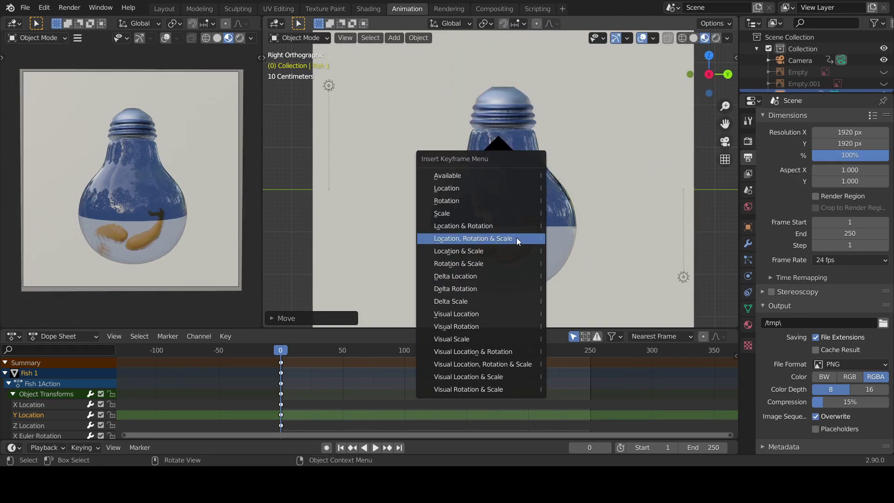
pyautogui.click(483, 239)
# - Move Fish 1 back along the global X axis to the bulb's middle and shift it sideways along the global Y axis
pyautogui.moveTo(513, 226); pyautogui.dragTo(478, 199, button='middle')
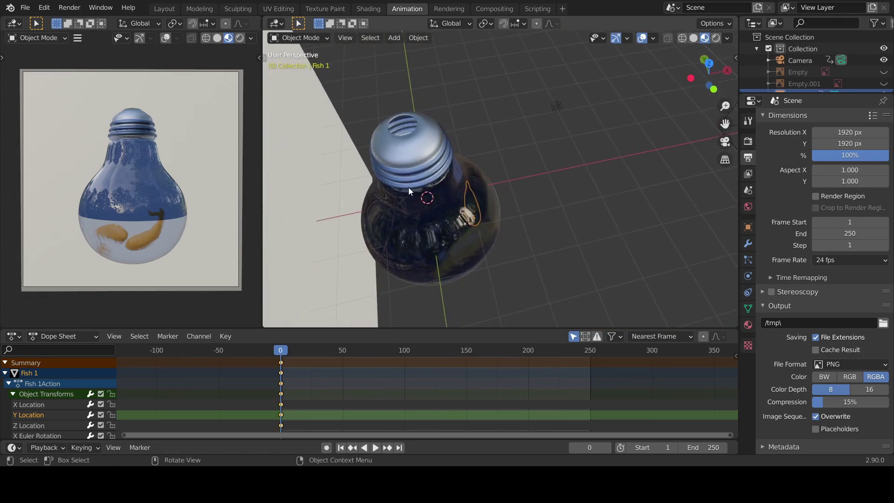
pyautogui.moveTo(520, 229); pyautogui.dragTo(562, 245, button='middle')
pyautogui.press('KP_0')
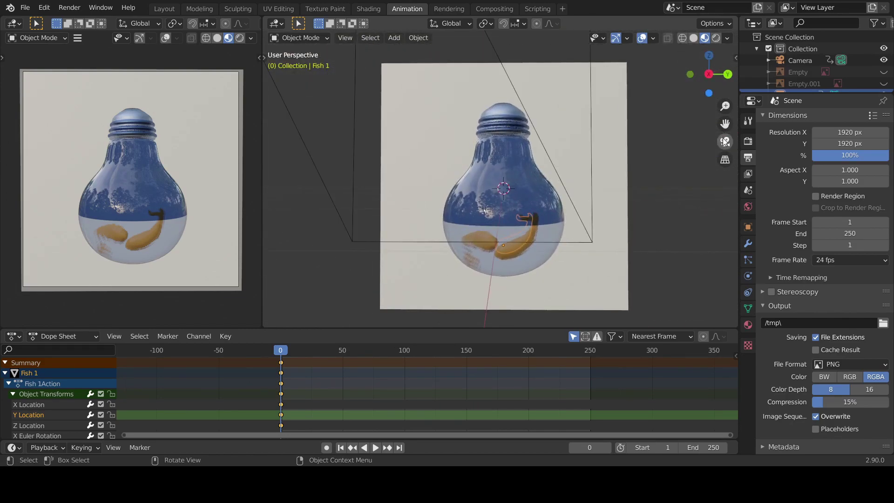
pyautogui.scroll(3, 542, 250)
pyautogui.moveTo(431, 218); pyautogui.dragTo(543, 185, button='middle')
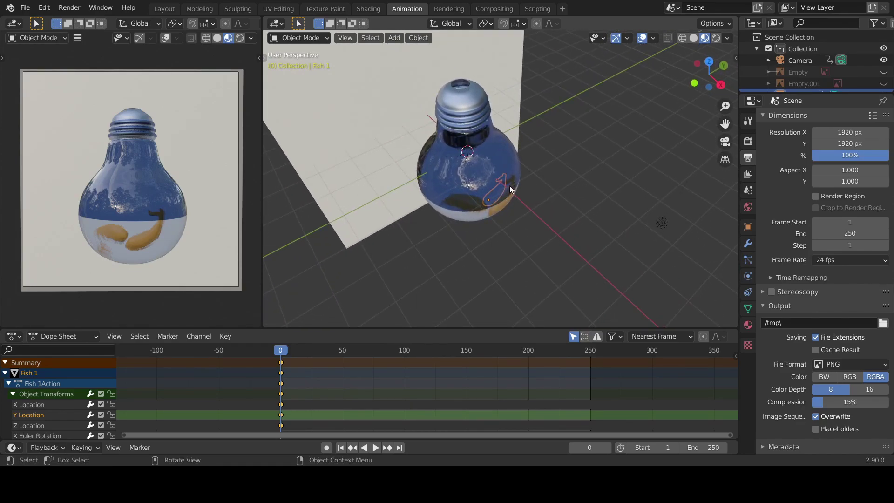
pyautogui.moveTo(453, 206); pyautogui.dragTo(507, 195, button='middle')
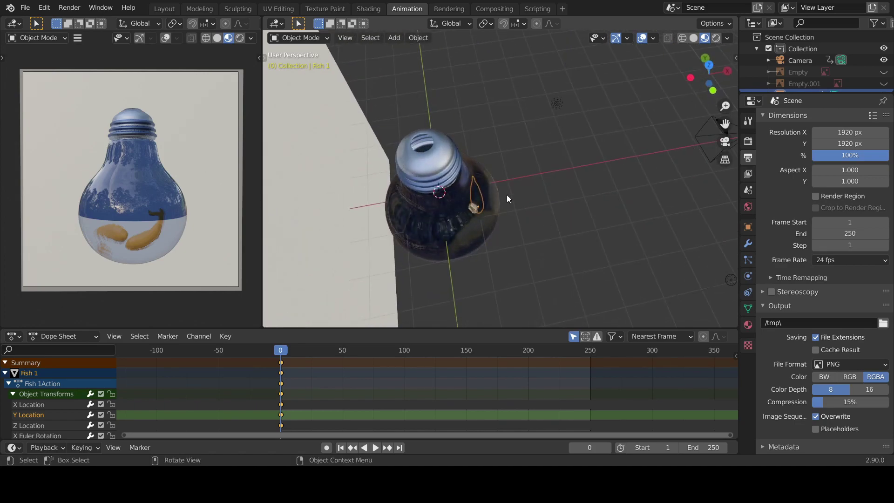
pyautogui.press('g')
pyautogui.press('x')
pyautogui.click(466, 200)
pyautogui.press('g')
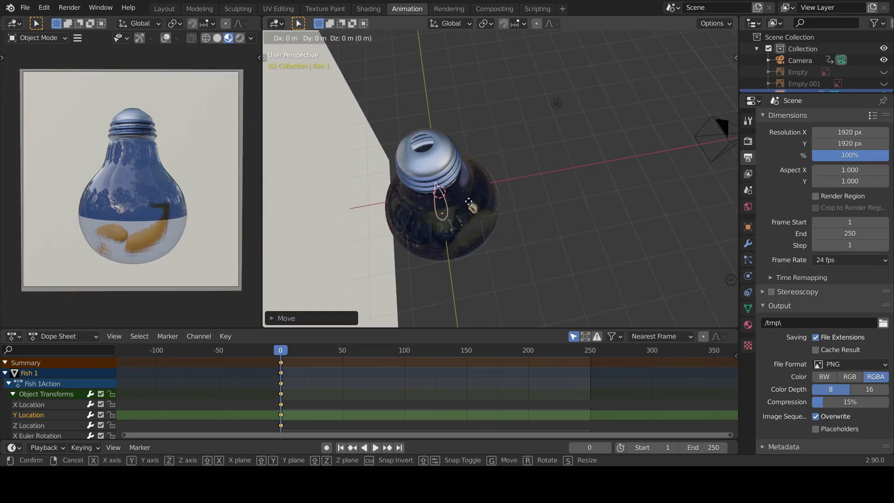
pyautogui.press('y')
pyautogui.click(468, 228)
# - Rotate Fish 1 by -90° around the global Z axis
pyautogui.press('r')
pyautogui.write('z9')
pyautogui.write('0')
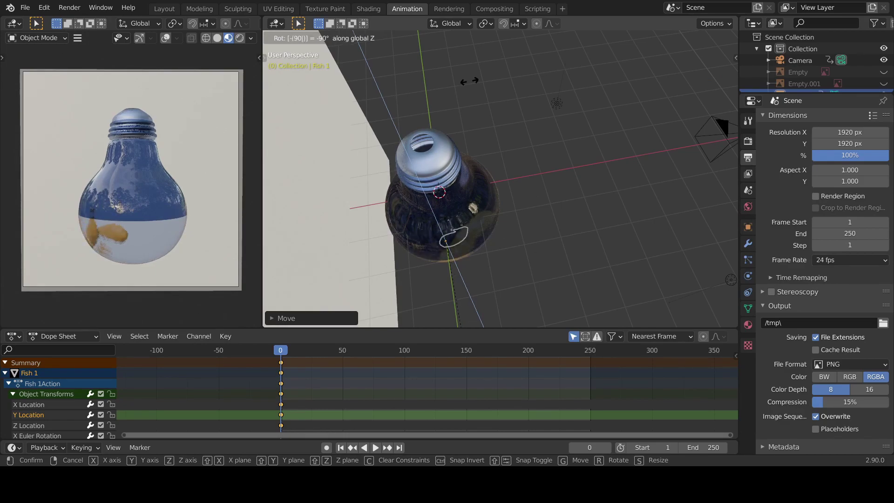
pyautogui.press('Return')
# - Raise Fish 1 along the global Z axis and try tilting it around the global X axis
pyautogui.moveTo(484, 114); pyautogui.dragTo(473, 135, button='middle')
pyautogui.press('g')
pyautogui.press('z')
pyautogui.click(472, 134)
pyautogui.press('r')
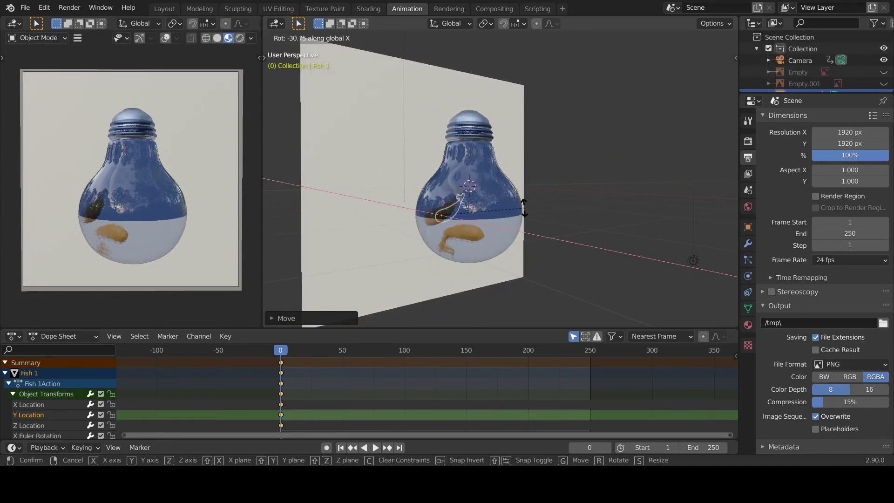
pyautogui.rightClick(522, 203)
# - Insert a Location, Rotation & Scale keyframe for the turned and raised Fish 1 at frame 0
pyautogui.moveTo(523, 205); pyautogui.dragTo(470, 205, button='middle')
pyautogui.rightClick(471, 205)
pyautogui.click(456, 205)
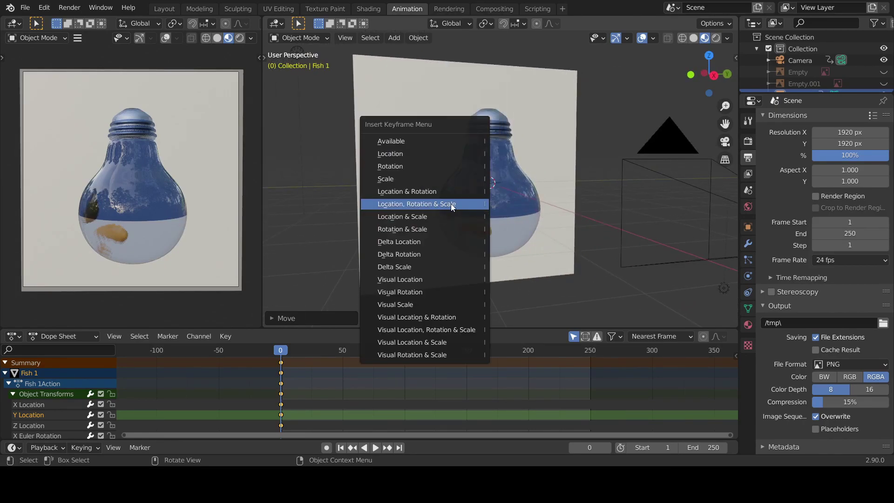
pyautogui.click(451, 203)
# - Move the playhead to frame 20, with the bulb and Fish 1 seen from an angle
pyautogui.moveTo(451, 195); pyautogui.dragTo(536, 279, button='middle')
pyautogui.moveTo(503, 260); pyautogui.dragTo(374, 235, button='middle')
pyautogui.moveTo(282, 351); pyautogui.dragTo(312, 354)
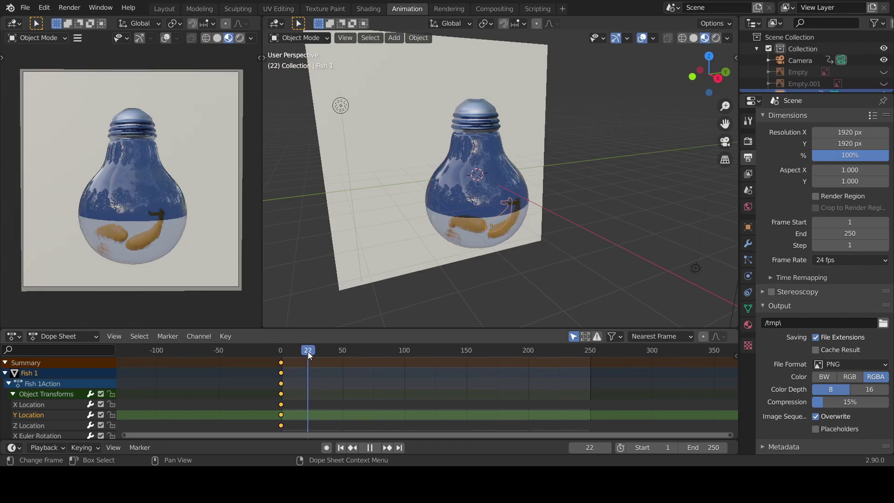
pyautogui.moveTo(306, 352); pyautogui.dragTo(306, 352)
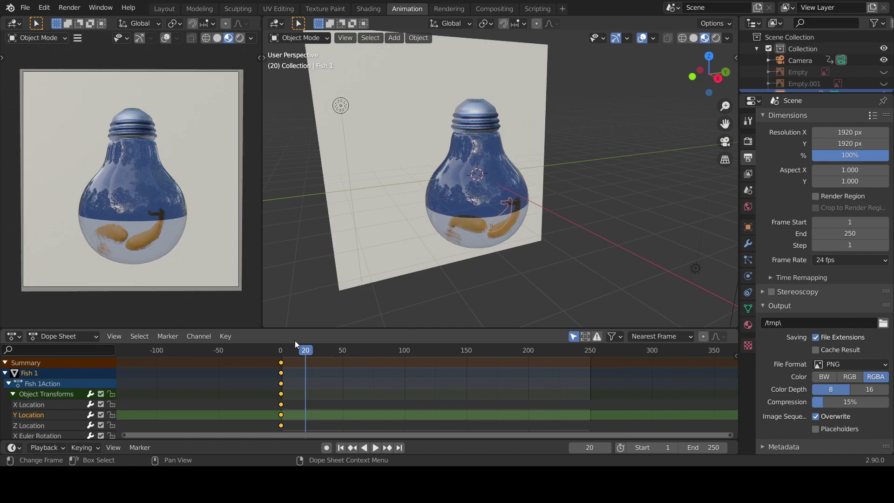
# - Check Fish 1's starting pose at frame 0 and return the playhead to frame 20
pyautogui.scroll(1, 315, 357)
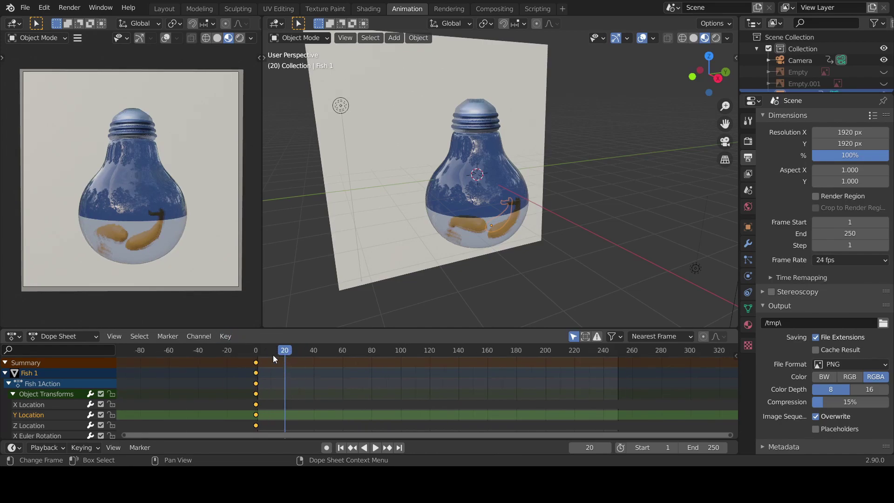
pyautogui.moveTo(504, 225); pyautogui.dragTo(515, 261, button='middle')
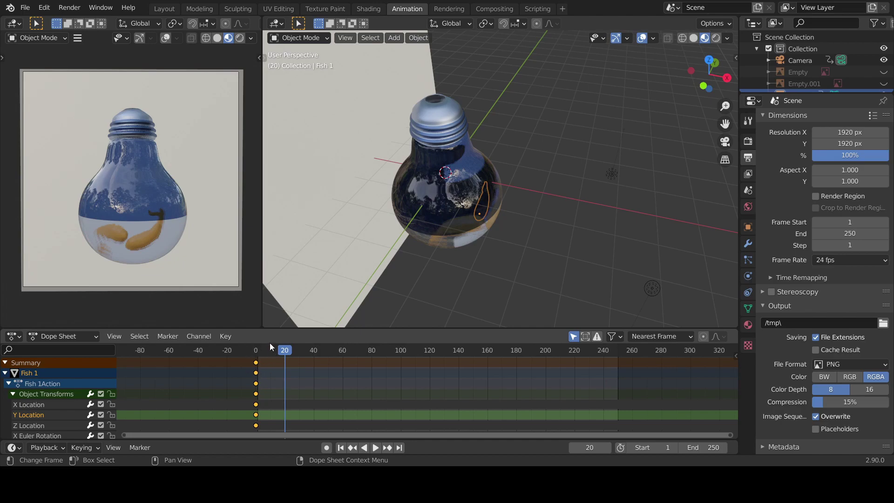
pyautogui.click(255, 351)
pyautogui.press('space')
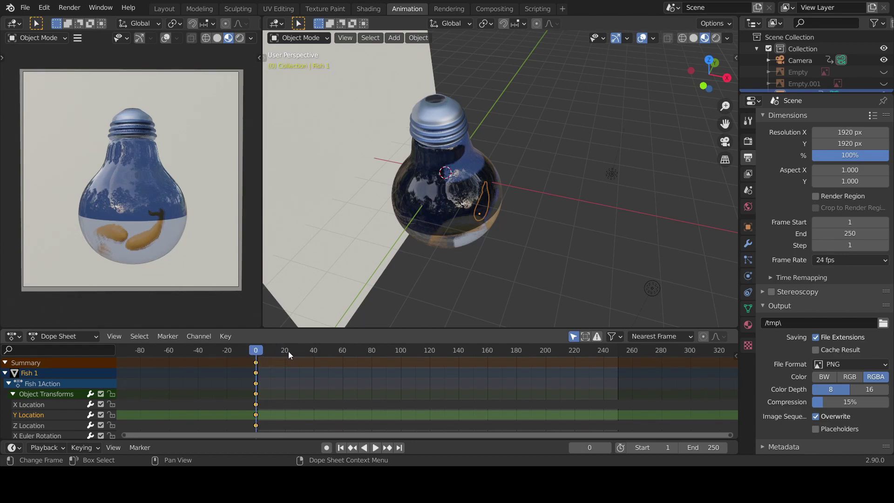
pyautogui.click(284, 352)
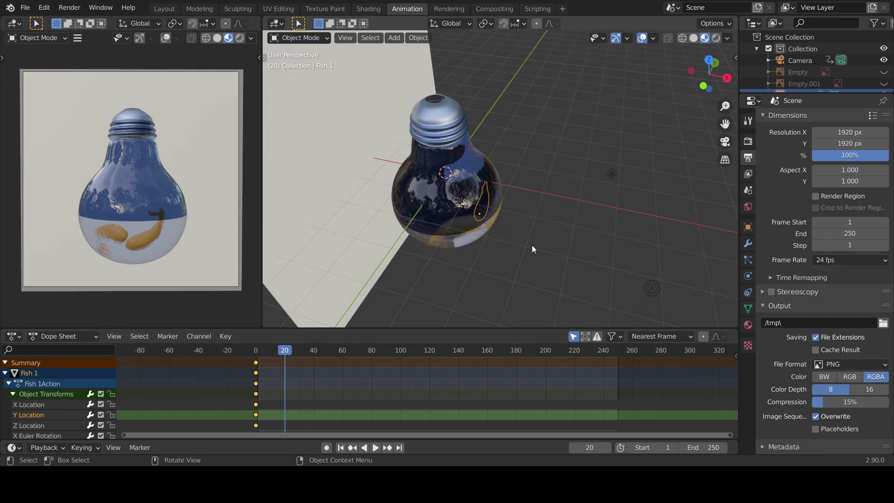
# - At frame 20, move Fish 1 freely and then along the global Y axis toward the camera's left side of the bulb
pyautogui.press('g')
pyautogui.click(482, 228)
pyautogui.moveTo(482, 228); pyautogui.dragTo(537, 250, button='middle')
pyautogui.press('g')
pyautogui.press('y')
pyautogui.click(496, 269)
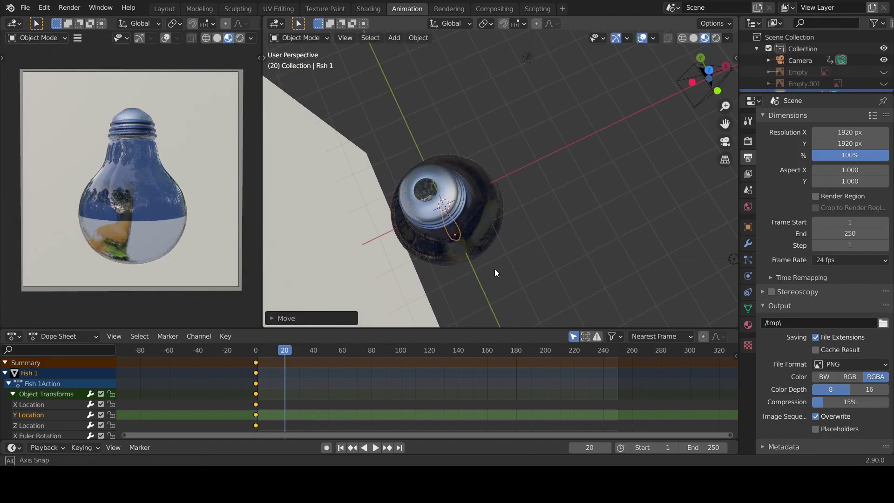
pyautogui.moveTo(496, 270); pyautogui.dragTo(471, 248, button='middle')
pyautogui.press('g')
pyautogui.press('y')
pyautogui.click(476, 254)
# - Rotate Fish 1 around the global Z axis so that it faces along its swimming path at frame 20
pyautogui.press('r')
pyautogui.press('z')
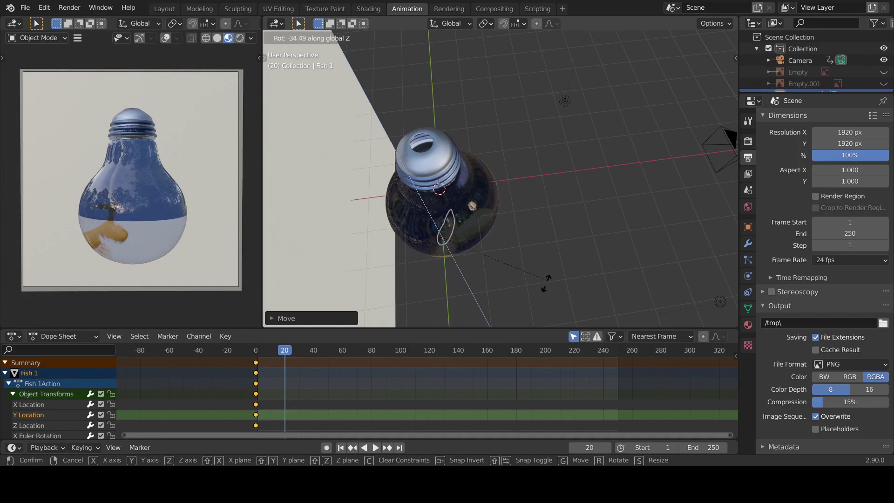
pyautogui.click(442, 320)
# - Fine-tune Fish 1's position along the global X and Y axes and raise it about 0.21 m along Z
pyautogui.moveTo(515, 300); pyautogui.dragTo(485, 260, button='middle')
pyautogui.press('g')
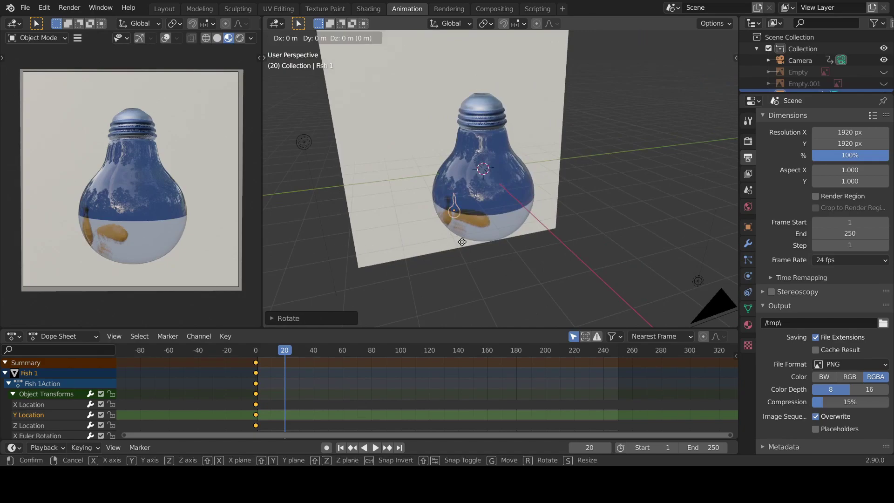
pyautogui.press('x')
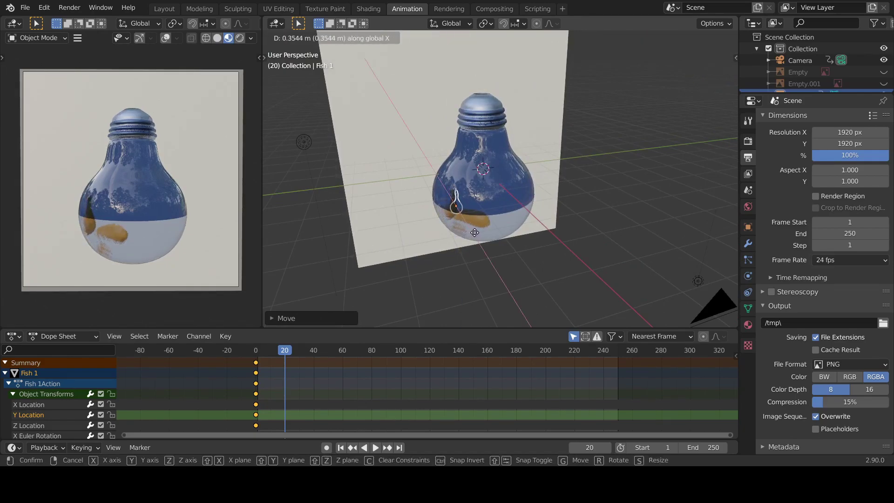
pyautogui.press('y')
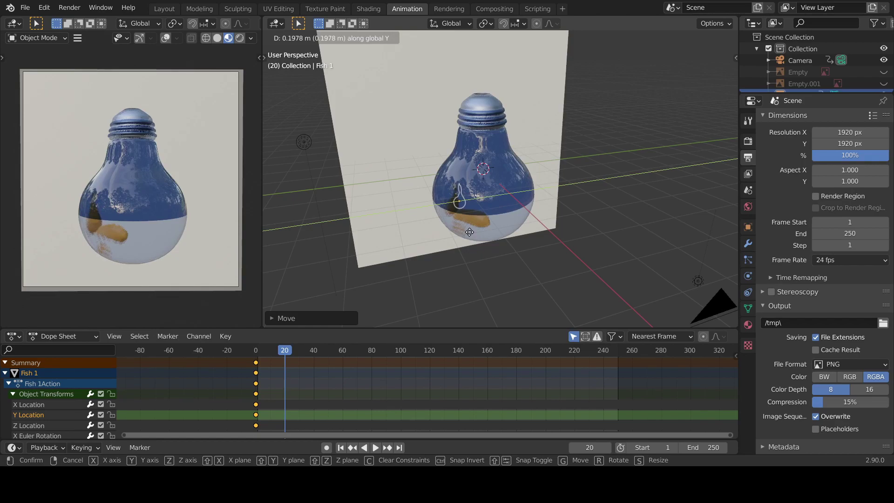
pyautogui.press('z')
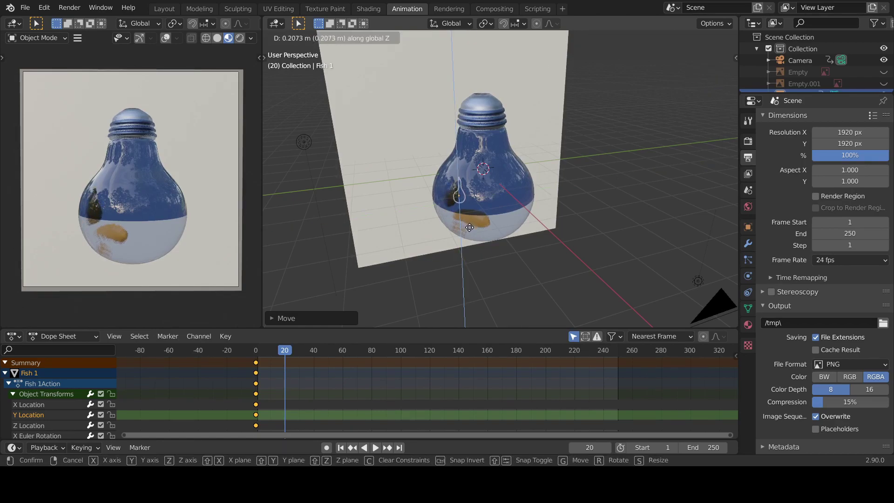
pyautogui.click(468, 227)
pyautogui.moveTo(447, 225); pyautogui.dragTo(425, 231, button='middle')
# - Insert a keyframe for the repositioned Fish 1 at frame 20
pyautogui.rightClick(426, 231)
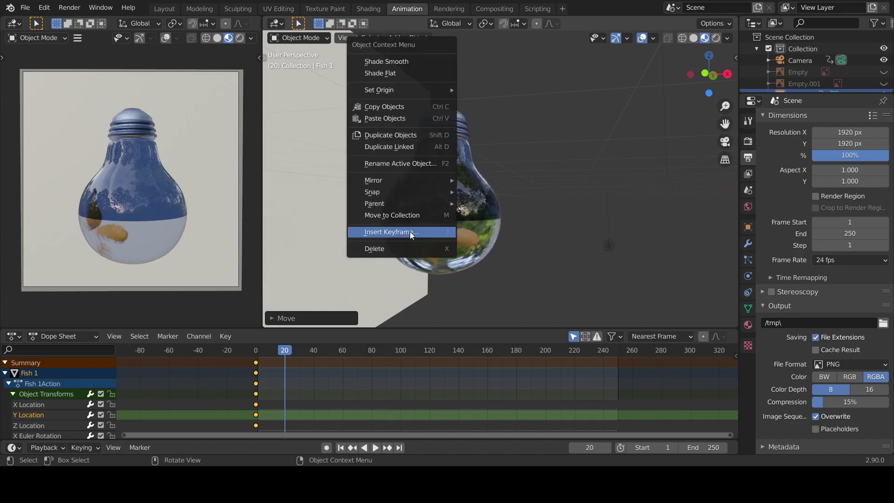
pyautogui.click(410, 231)
pyautogui.click(368, 231)
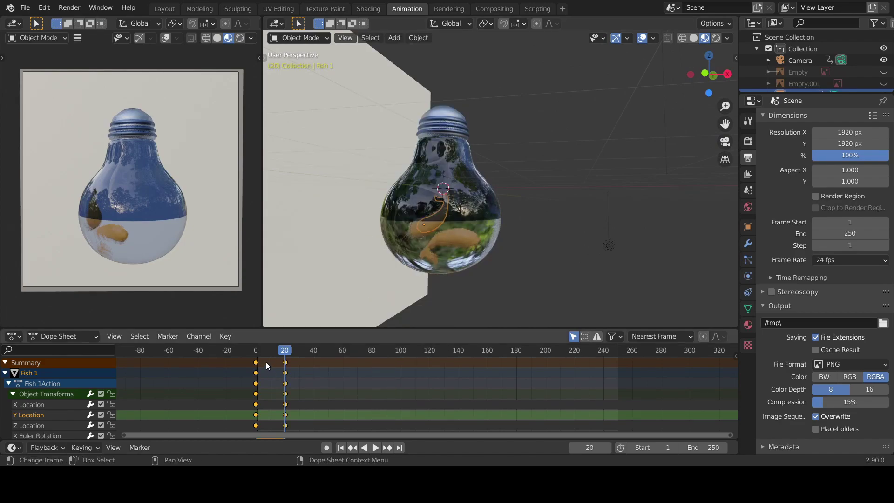
# - Play back Fish 1's motion from frame 0, compare the keyed poses, and return the playhead to frame 20
pyautogui.click(256, 350)
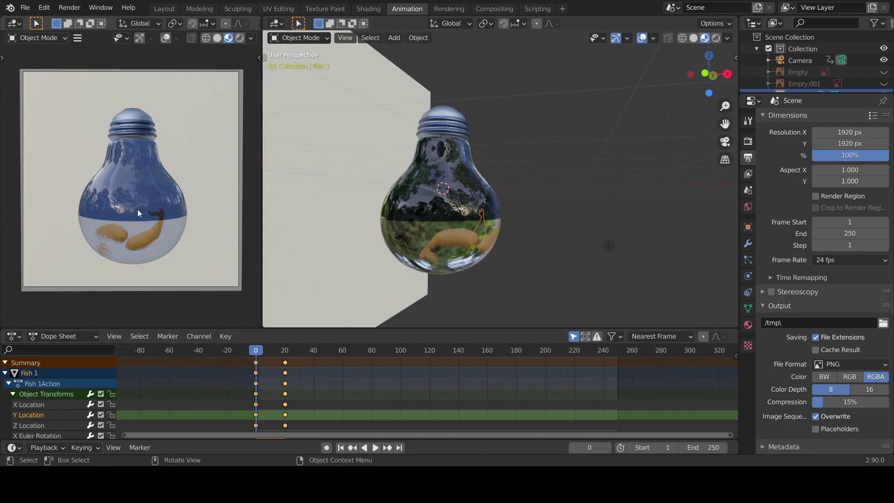
pyautogui.press('space')
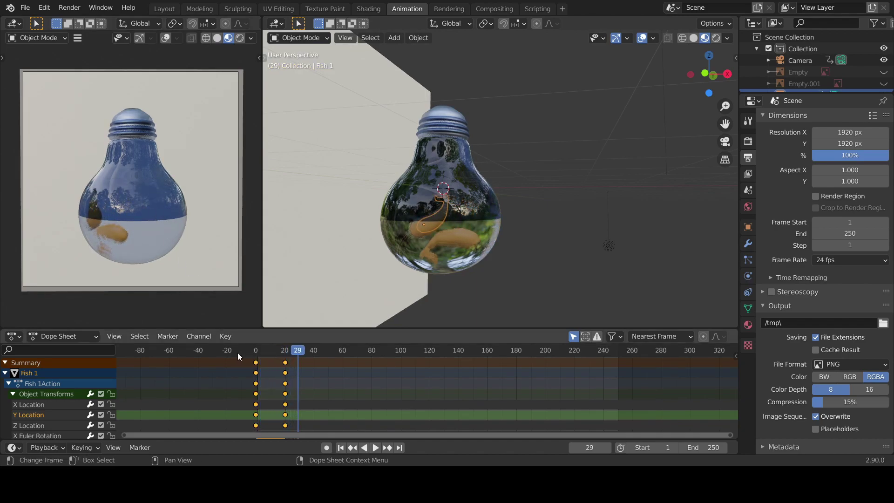
pyautogui.click(252, 353)
pyautogui.press('space')
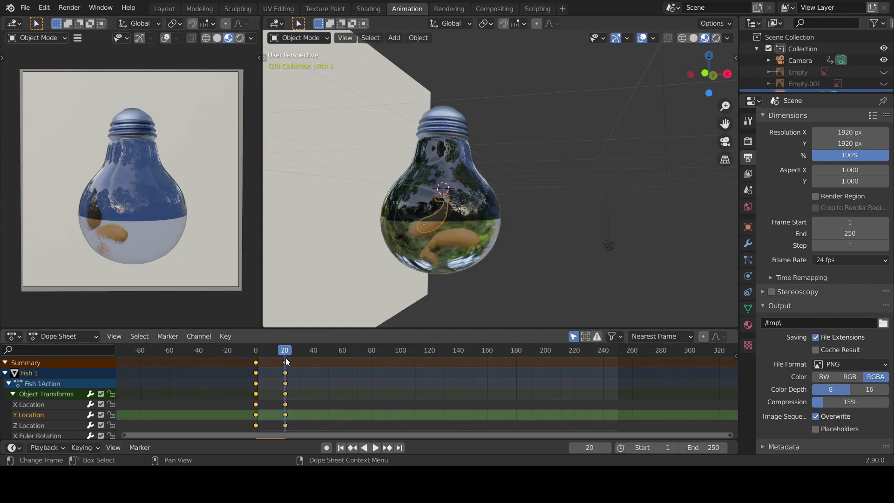
pyautogui.click(314, 351)
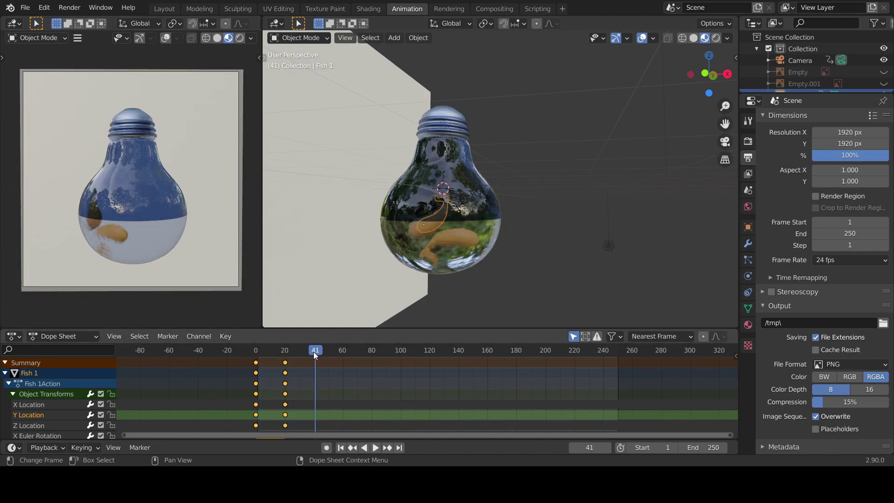
pyautogui.click(256, 355)
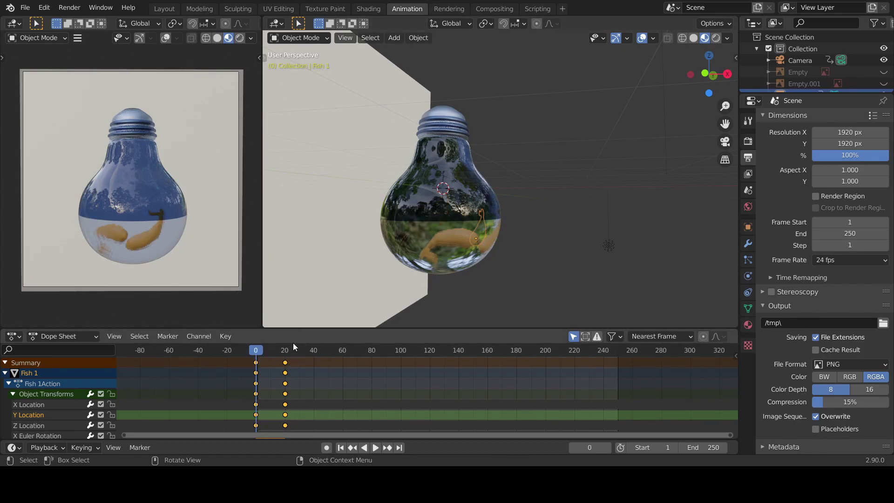
pyautogui.click(286, 352)
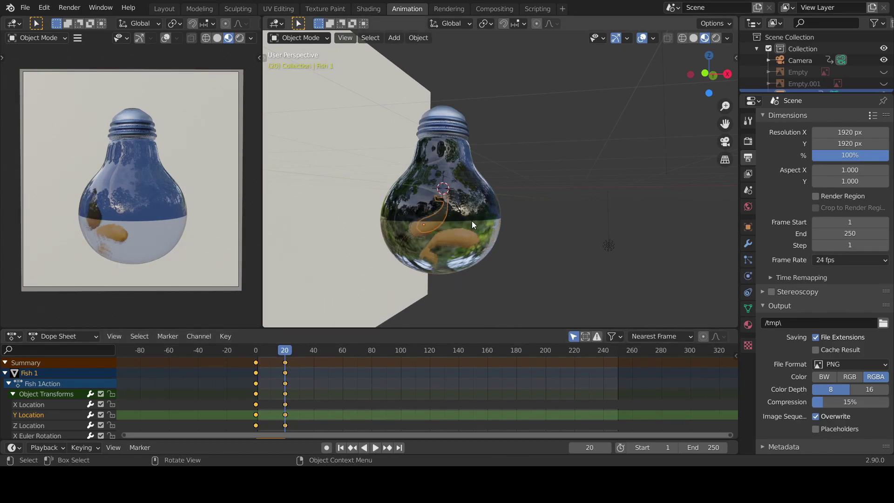
# - Rotate Fish 1 to a nearly level pose and update its Location, Rotation & Scale keyframe at frame 20
pyautogui.moveTo(463, 227); pyautogui.dragTo(484, 219, button='middle')
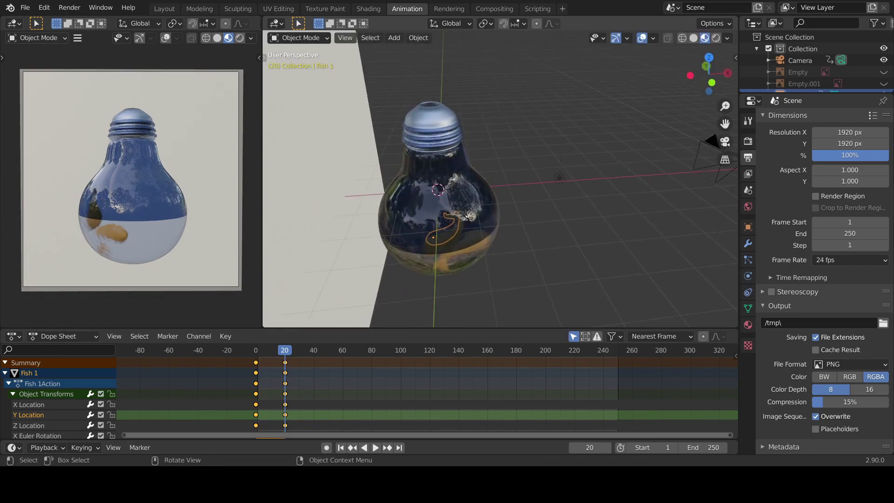
pyautogui.press('r')
pyautogui.click(487, 234)
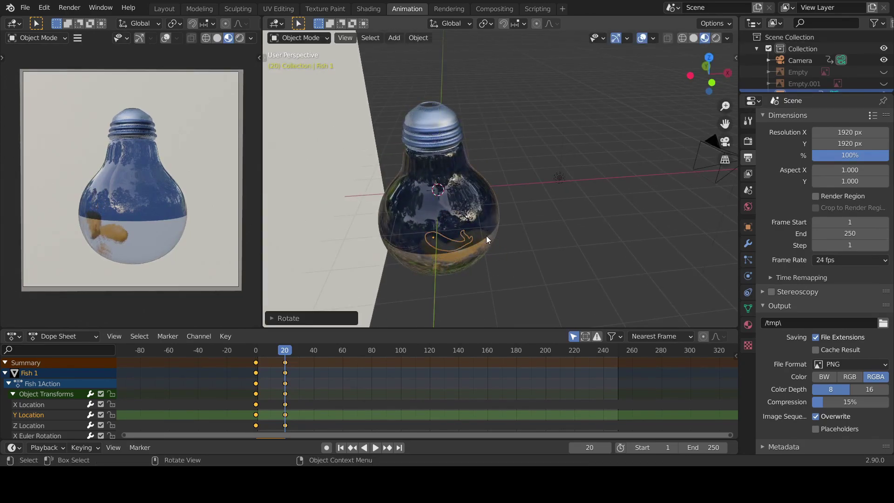
pyautogui.rightClick(443, 249)
pyautogui.click(441, 246)
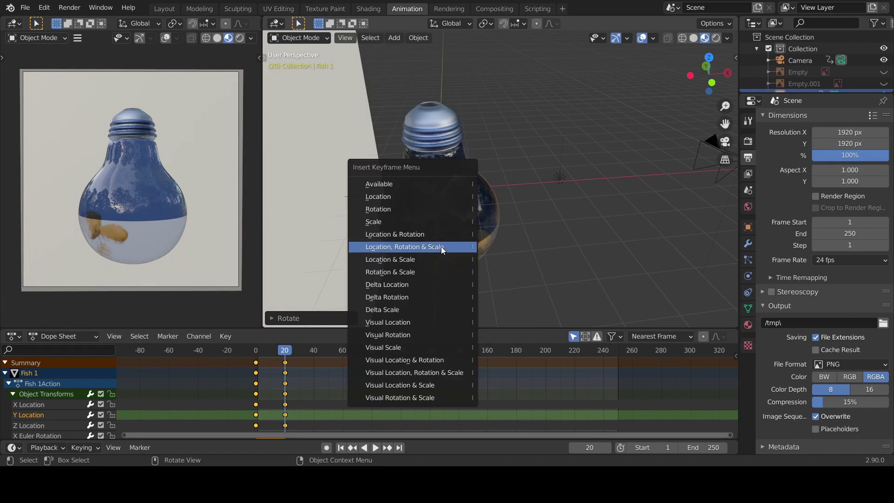
pyautogui.click(441, 246)
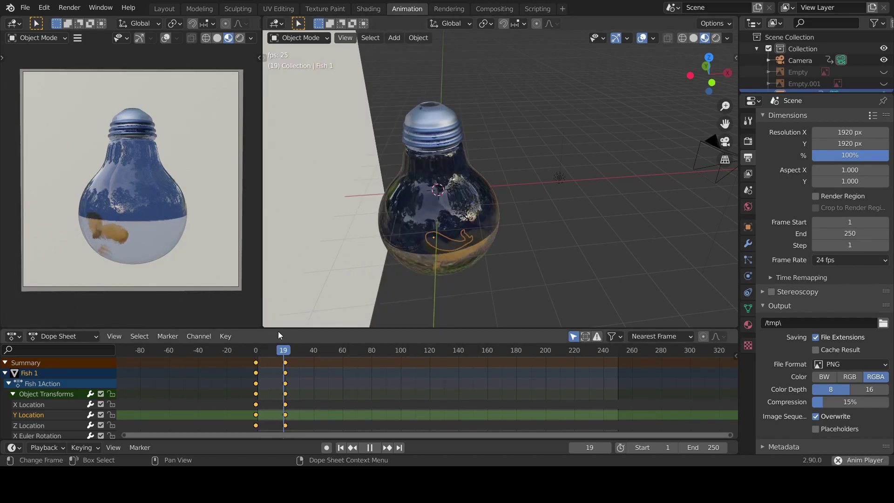
# - Play back the revised motion from frame 0 and move the playhead to frame 40
pyautogui.press('space')
pyautogui.click(256, 352)
pyautogui.moveTo(256, 353); pyautogui.dragTo(314, 350)
pyautogui.press('space')
# - At frame 40, move Fish 1 along the global Y axis and rotate it around the global Z axis
pyautogui.moveTo(480, 261); pyautogui.dragTo(523, 211, button='middle')
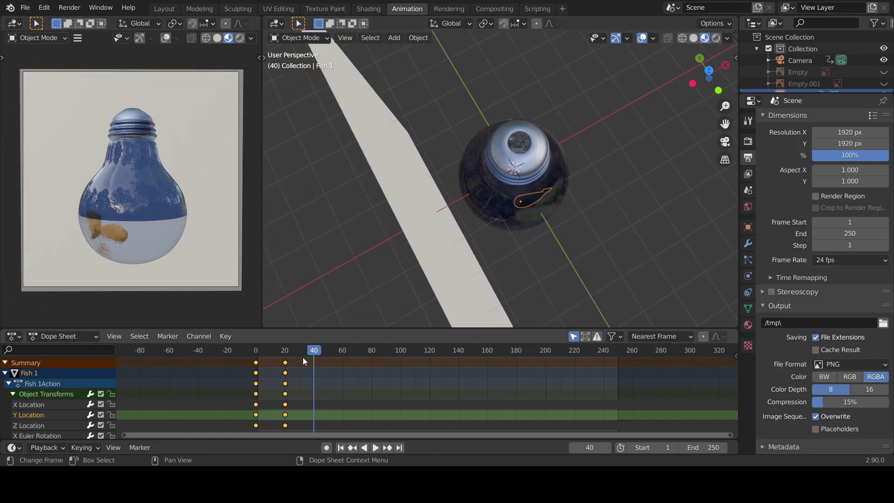
pyautogui.press('g')
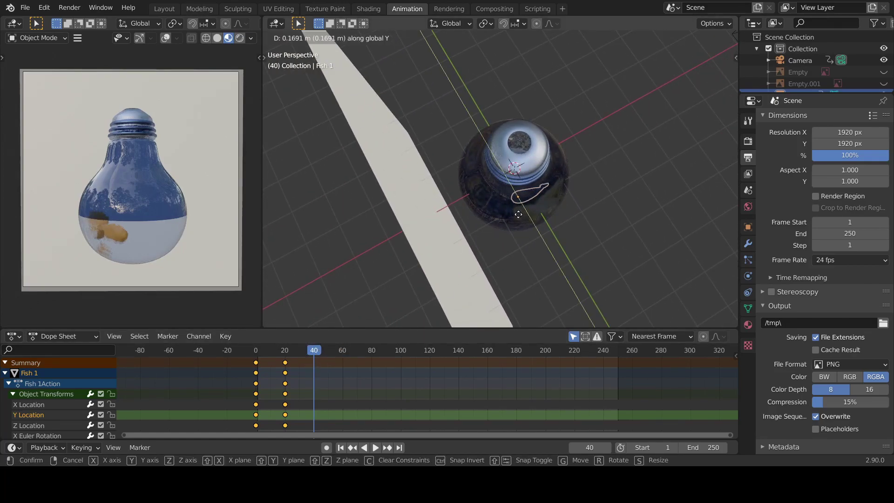
pyautogui.click(505, 201)
pyautogui.press('g')
pyautogui.press('Escape')
pyautogui.press('r')
pyautogui.press('z')
pyautogui.click(507, 278)
# - Shift Fish 1 along the global Y and X axes to the bulb's backdrop side and insert a keyframe at frame 40
pyautogui.press('g')
pyautogui.press('y')
pyautogui.click(505, 262)
pyautogui.press('g')
pyautogui.press('x')
pyautogui.click(513, 254)
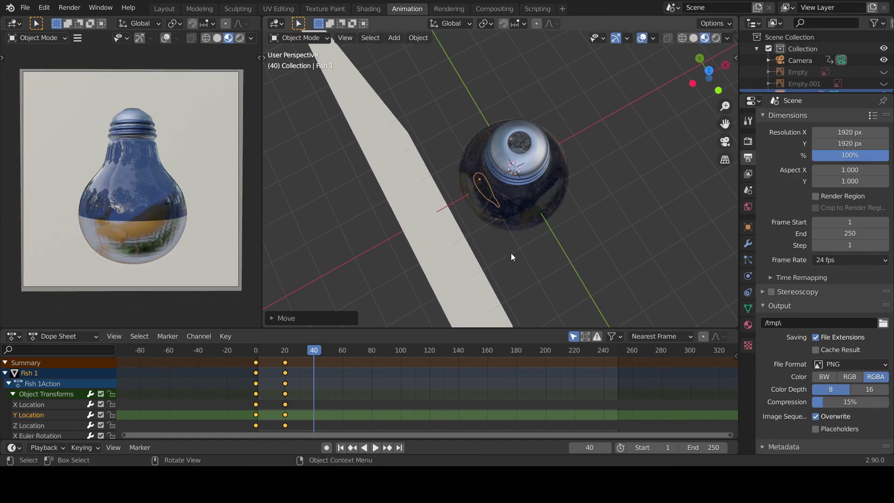
pyautogui.press('i')
pyautogui.click(501, 251)
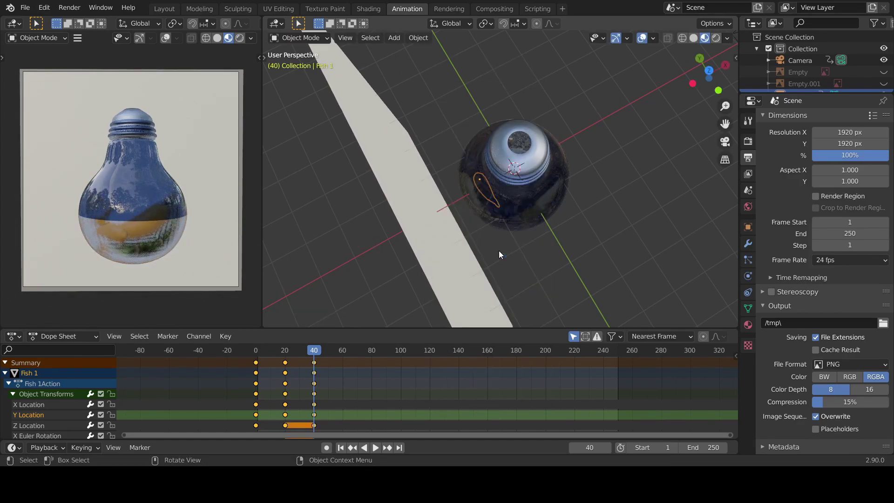
# - Move the playhead to frame 60 and shift Fish 1 along the global Y and X axes to the bulb's far side
pyautogui.click(342, 350)
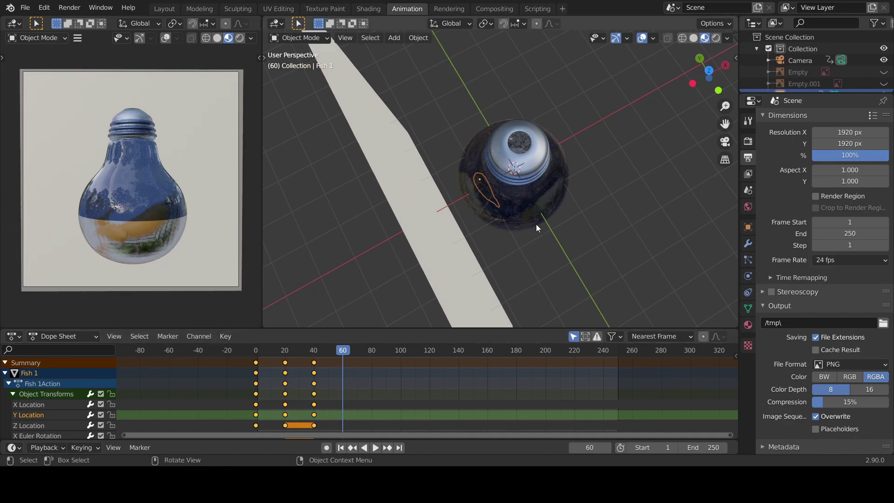
pyautogui.keyDown('shift'); pyautogui.moveTo(545, 209); pyautogui.dragTo(527, 241, button='middle'); pyautogui.keyUp('shift')
pyautogui.press('g')
pyautogui.press('y')
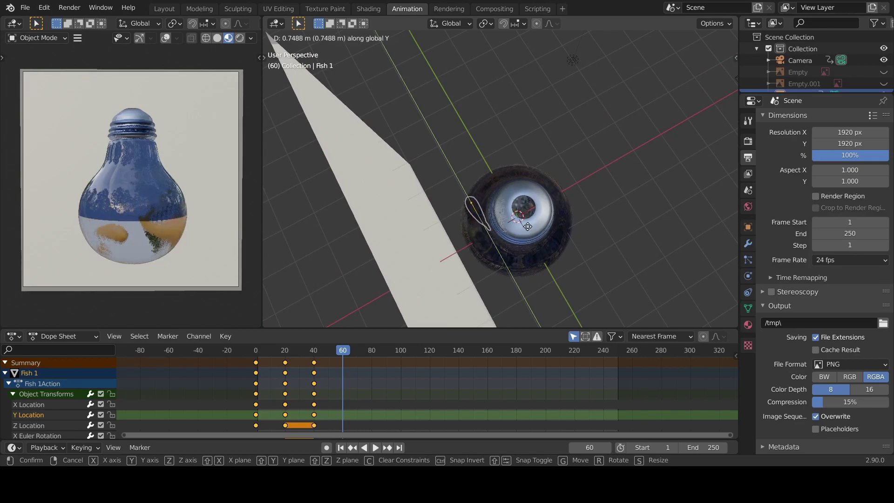
pyautogui.click(526, 223)
pyautogui.press('g')
pyautogui.press('x')
pyautogui.click(560, 207)
# - Rotate Fish 1 around the global Z axis and move it about -0.32 m along the global Y axis
pyautogui.moveTo(578, 236)
pyautogui.mouseDown(button='middle')
pyautogui.moveTo(581, 252)
pyautogui.moveTo(566, 240)
pyautogui.mouseUp(button='middle')
pyautogui.press('r')
pyautogui.press('z')
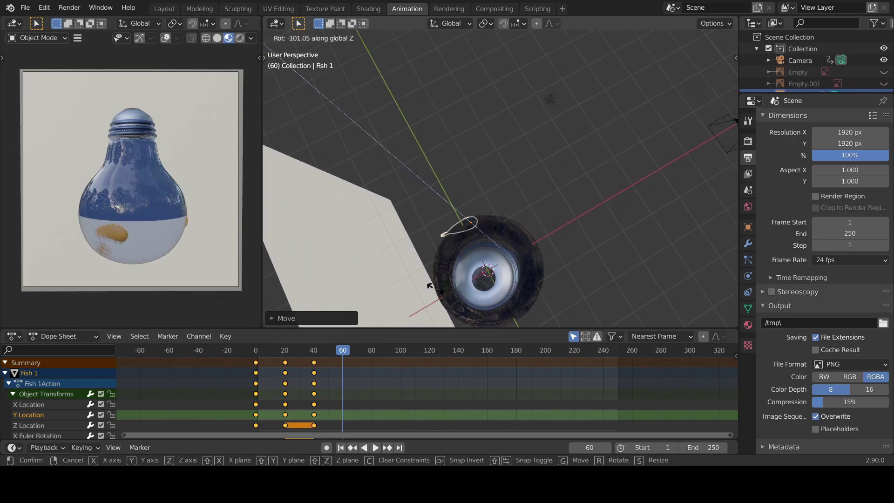
pyautogui.click(463, 273)
pyautogui.press('g')
pyautogui.press('y')
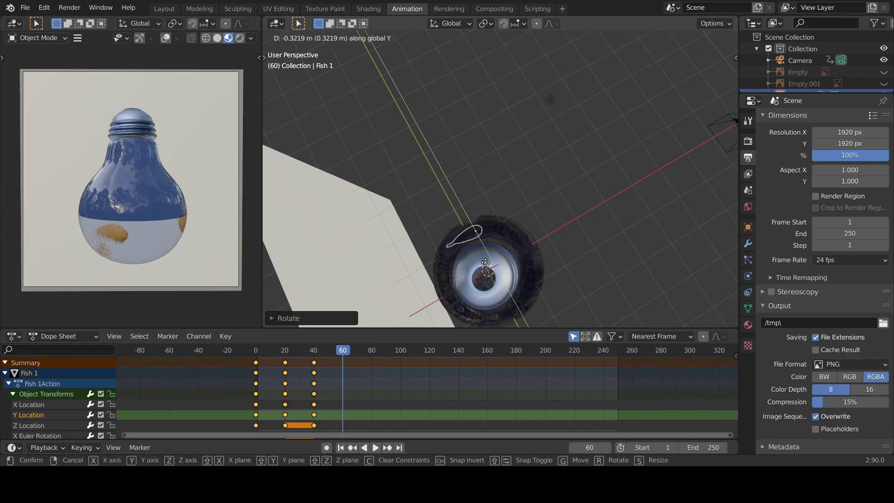
pyautogui.click(485, 262)
# - Fine-tune Fish 1's position inside the bulb with small moves, finishing with about 0.11 m along the global Y axis
pyautogui.press('g')
pyautogui.press('y')
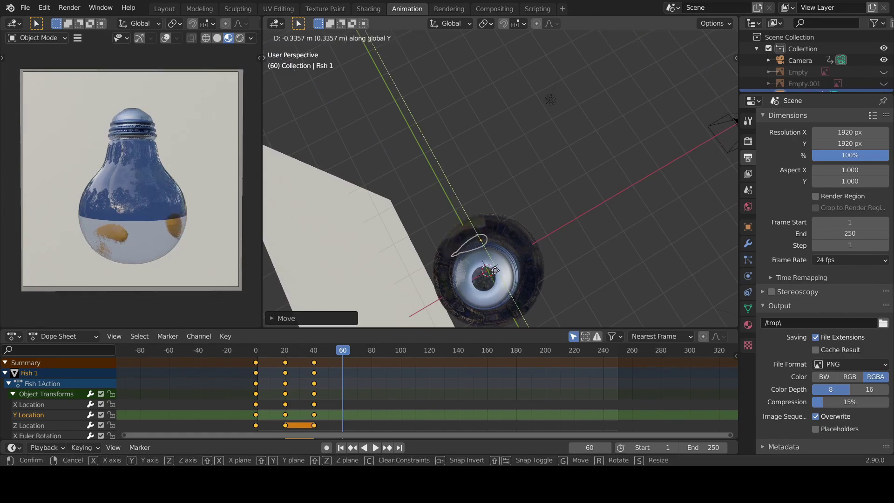
pyautogui.click(325, 252)
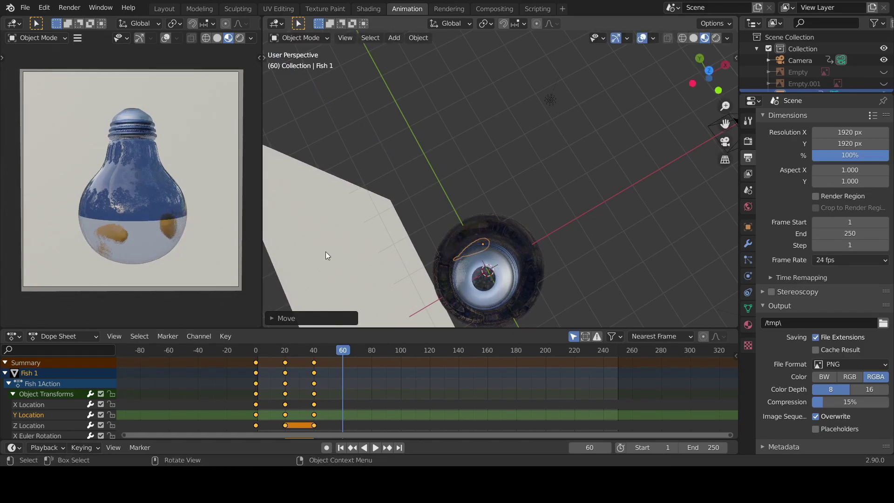
pyautogui.press('g')
pyautogui.press('y')
pyautogui.click(498, 257)
pyautogui.press('g')
pyautogui.press('y')
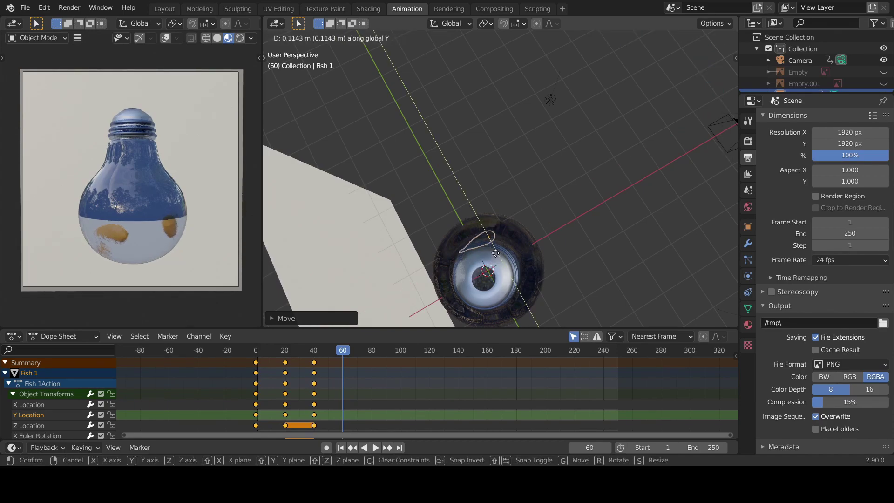
pyautogui.click(495, 253)
# - Insert a keyframe for the turned Fish 1 at frame 60
pyautogui.rightClick(482, 254)
pyautogui.click(482, 254)
pyautogui.click(482, 255)
# - Move Fish 1 along the global Y and X axes to the side of the bulb facing the camera
pyautogui.moveTo(543, 247); pyautogui.dragTo(531, 263, button='middle')
pyautogui.press('g')
pyautogui.press('y')
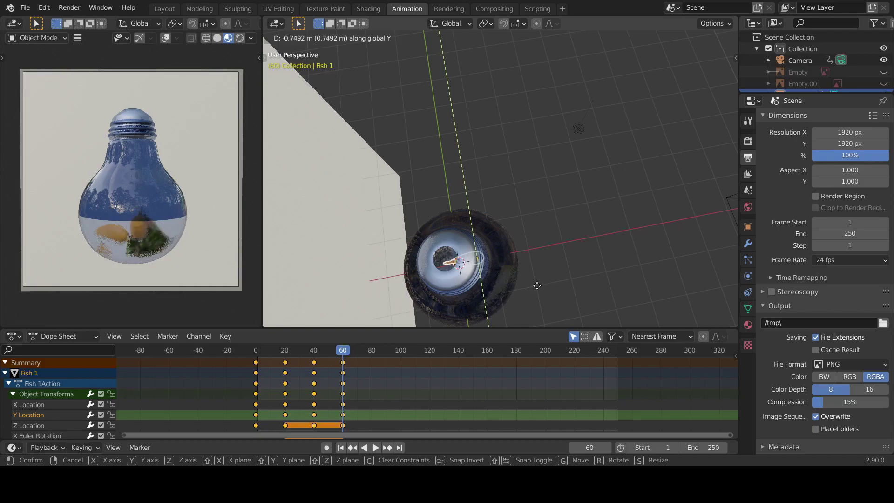
pyautogui.click(533, 267)
pyautogui.press('g')
pyautogui.press('x')
pyautogui.click(559, 263)
# - Rotate Fish 1 around the global Z axis to follow the bulb's curve on the camera side
pyautogui.press('r')
pyautogui.press('z')
pyautogui.click(538, 271)
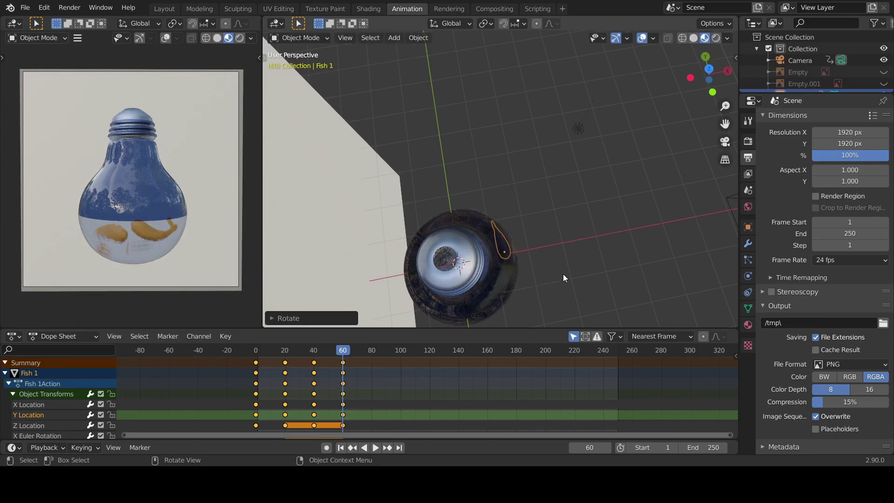
# - Try tilting Fish 1 around the global X axis and adjusting its height along the global Z axis at frame 60
pyautogui.press('r')
pyautogui.press('x')
pyautogui.click(549, 311)
pyautogui.press('g')
pyautogui.press('z')
pyautogui.rightClick(527, 250)
pyautogui.press('g')
pyautogui.press('z')
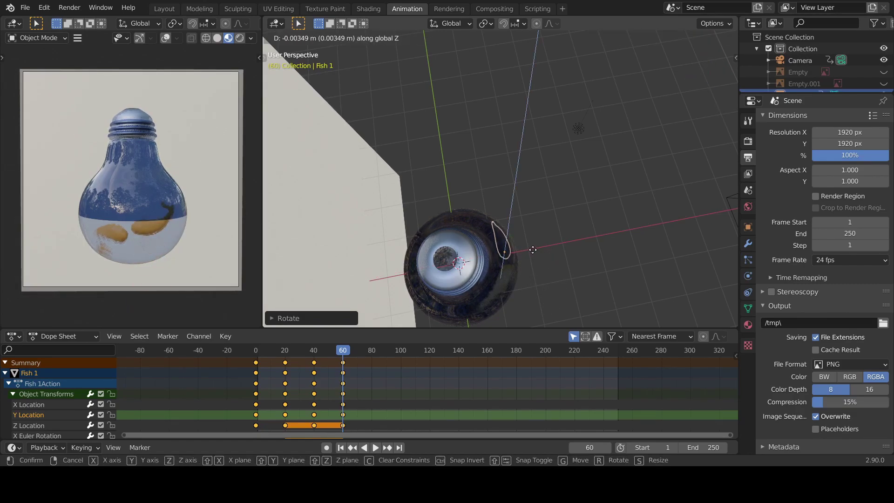
pyautogui.click(511, 244)
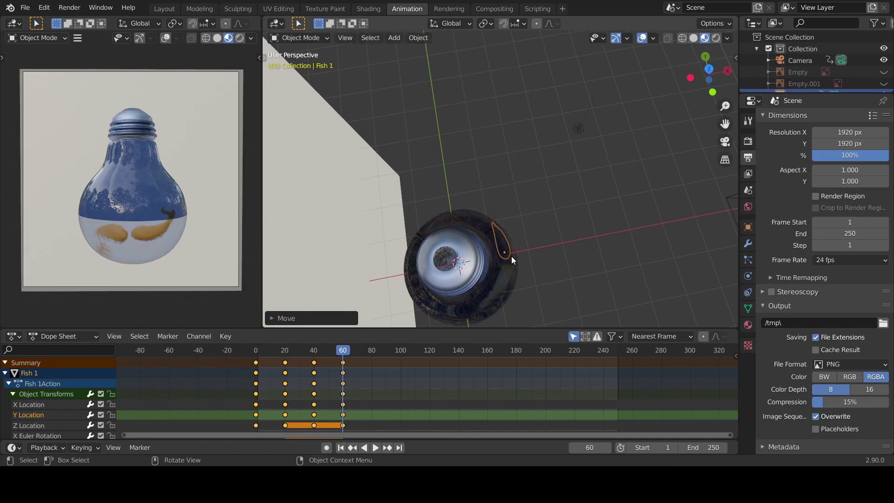
pyautogui.rightClick(512, 256)
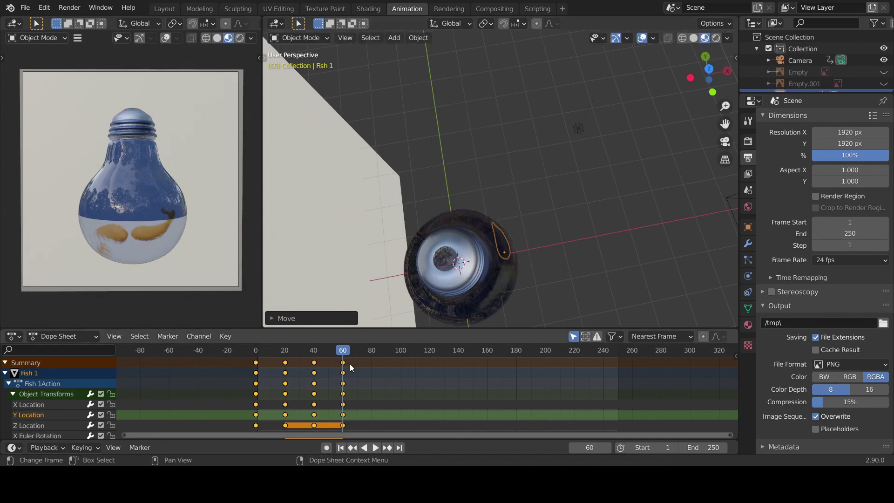
# - At frame 80, move Fish 1 along the global Y and X axes towards the camera side of the bulb
pyautogui.click(372, 350)
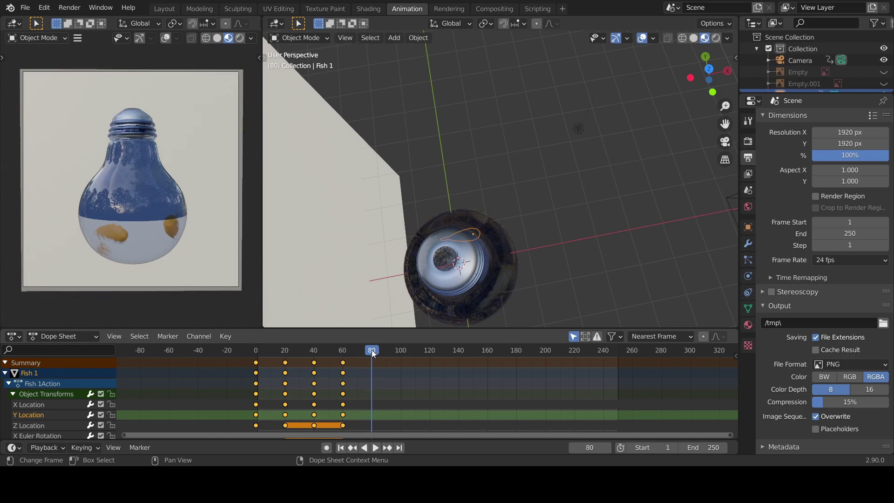
pyautogui.press('g')
pyautogui.press('z')
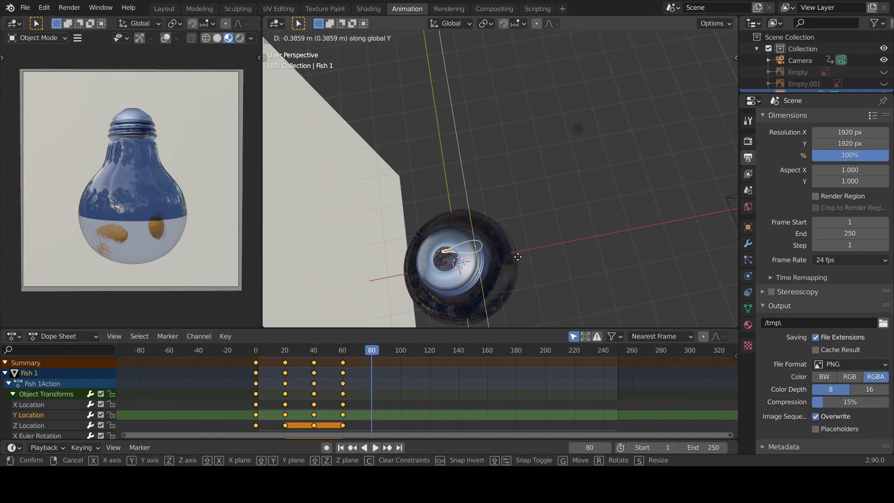
pyautogui.click(520, 266)
pyautogui.press('g')
pyautogui.press('x')
pyautogui.click(548, 254)
# - Rotate Fish 1 about -80° around the global Z axis and adjust its position along the global X and Y axes
pyautogui.press('r')
pyautogui.press('z')
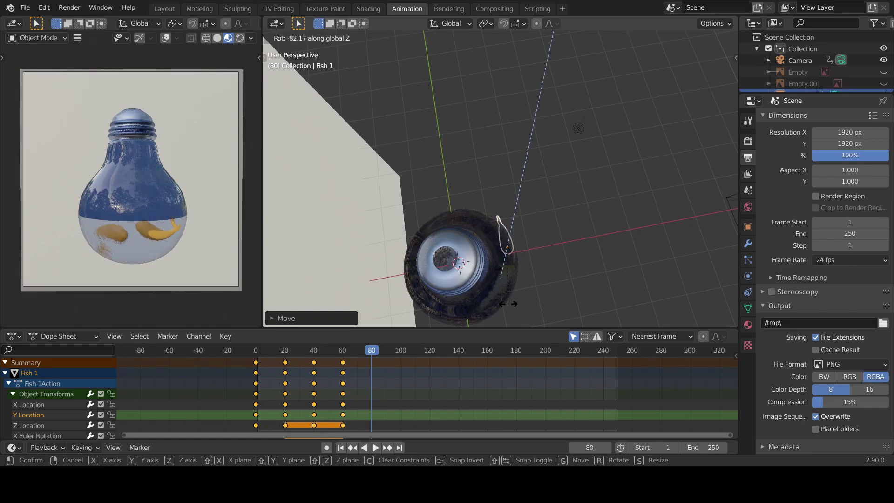
pyautogui.click(500, 305)
pyautogui.press('g')
pyautogui.press('x')
pyautogui.click(509, 281)
pyautogui.press('g')
pyautogui.press('y')
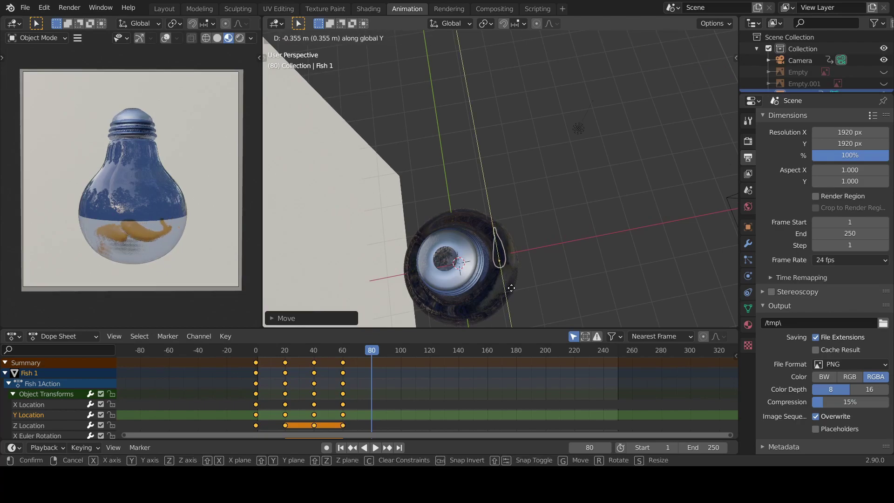
# - Tilt Fish 1 around the global X axis and lower it about 0.65 m along the global Z axis
pyautogui.press('r')
pyautogui.press('x')
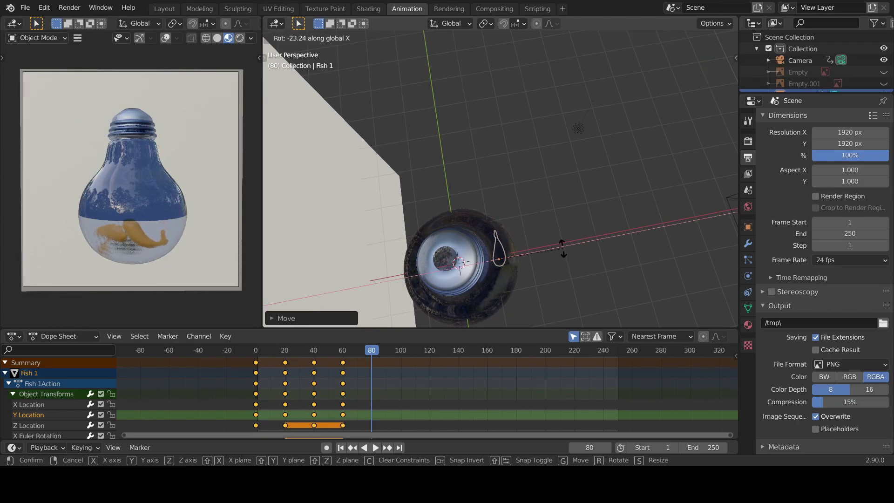
pyautogui.click(569, 36)
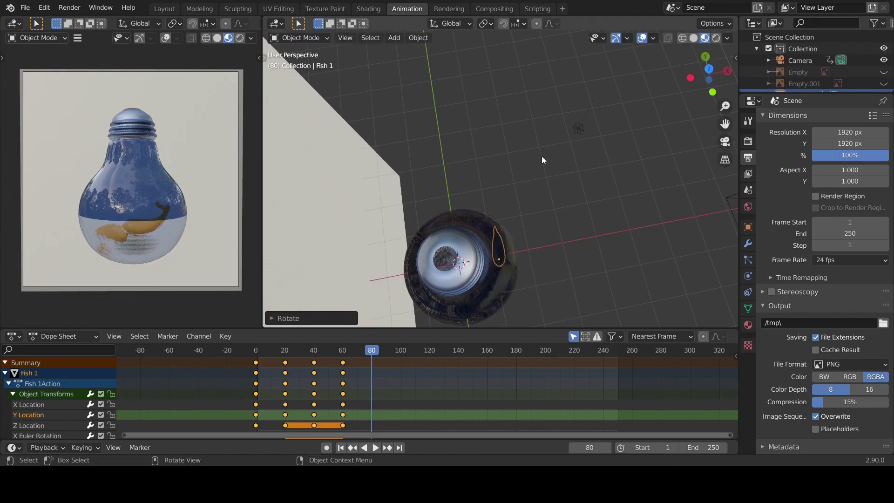
pyautogui.press('g')
pyautogui.press('z')
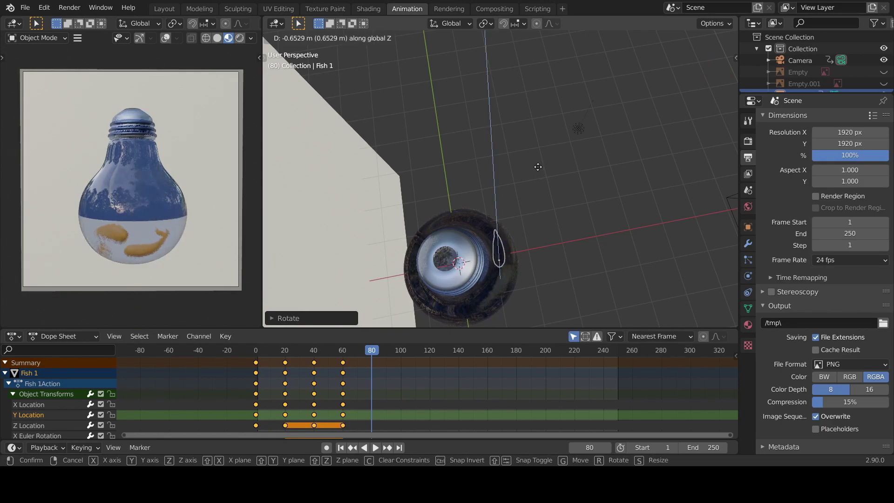
pyautogui.click(539, 166)
# - Nudge Fish 1 along the global Y axis and insert a keyframe for it at frame 80
pyautogui.press('g')
pyautogui.press('y')
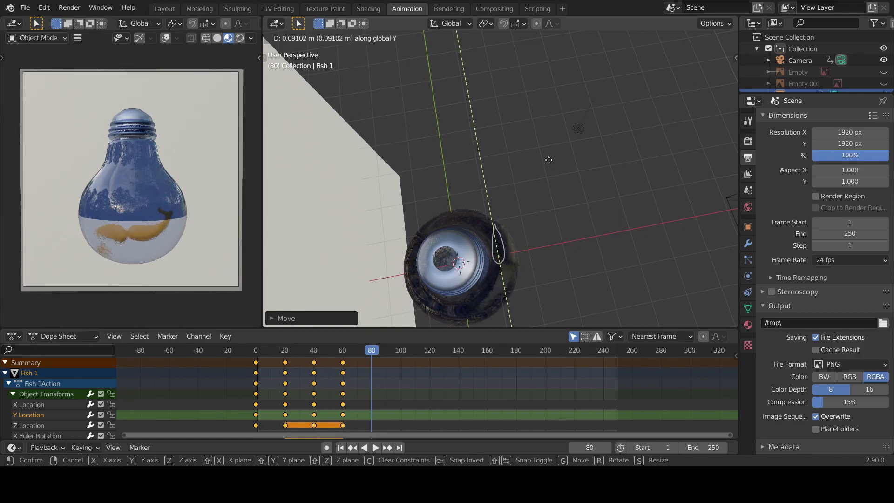
pyautogui.click(548, 156)
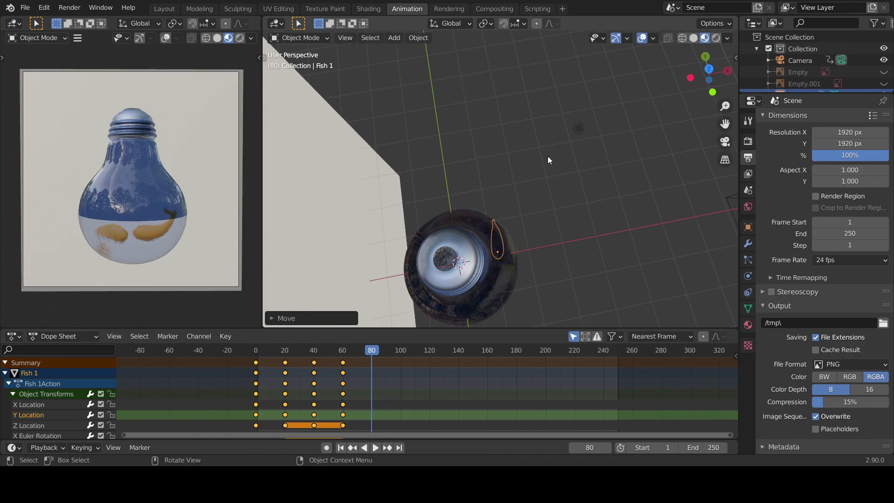
pyautogui.rightClick(548, 155)
pyautogui.click(527, 199)
pyautogui.click(528, 201)
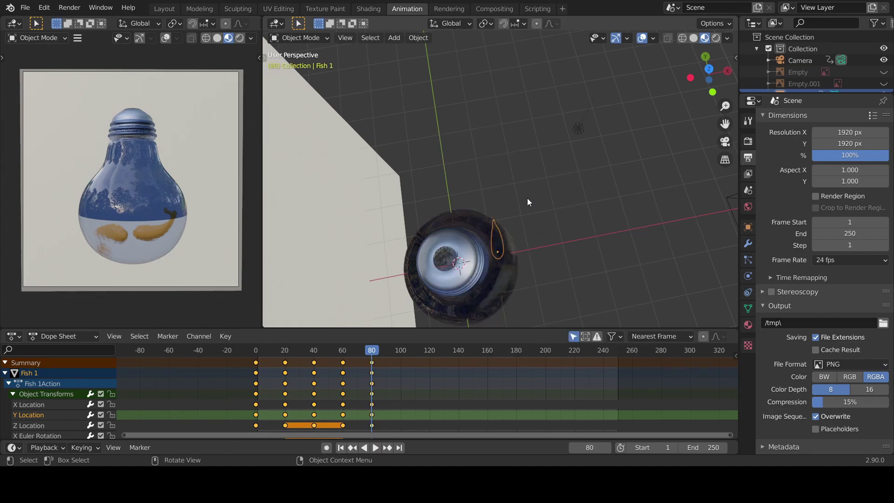
# - Play the animation from frame 0 to review Fish 1's swimming loop
pyautogui.click(258, 354)
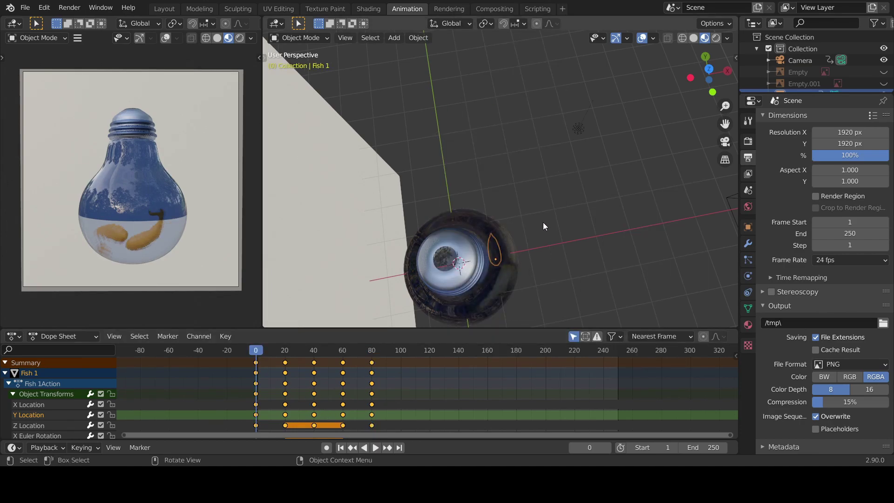
pyautogui.press('space')
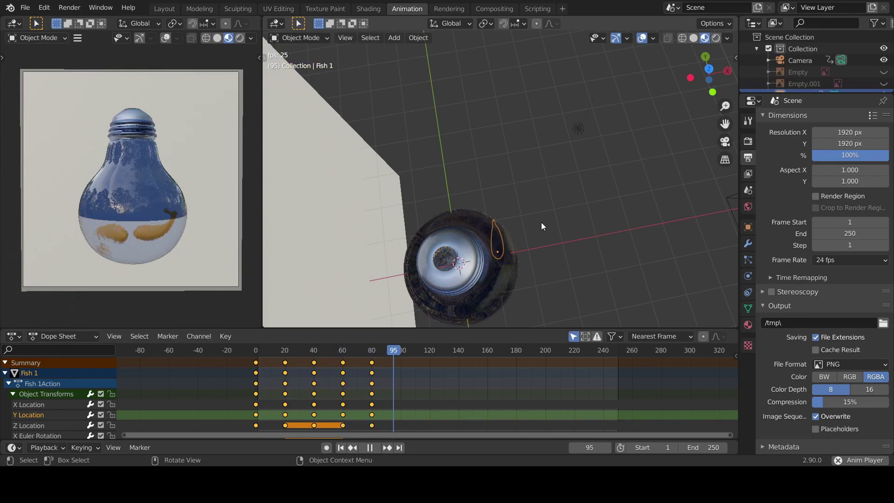
pyautogui.press('space')
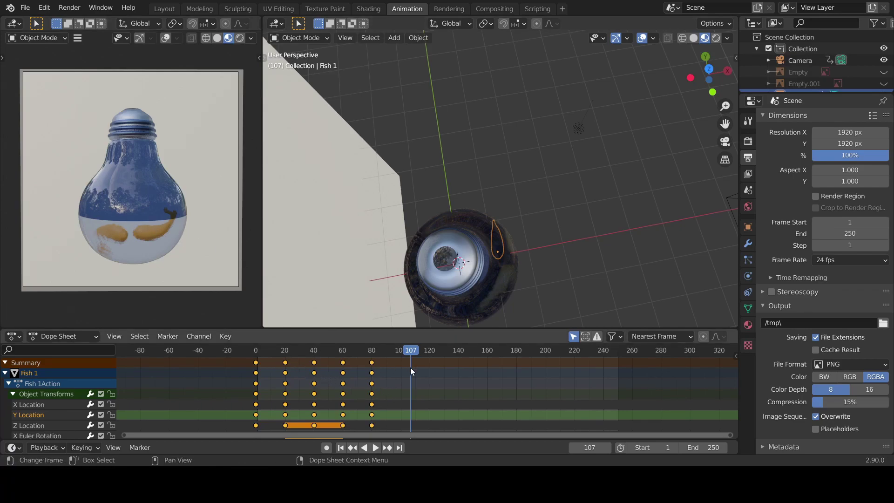
# - Try duplicating Fish 1's frame 80 keyframes to about frame 100, then undo the duplication
pyautogui.click(381, 368)
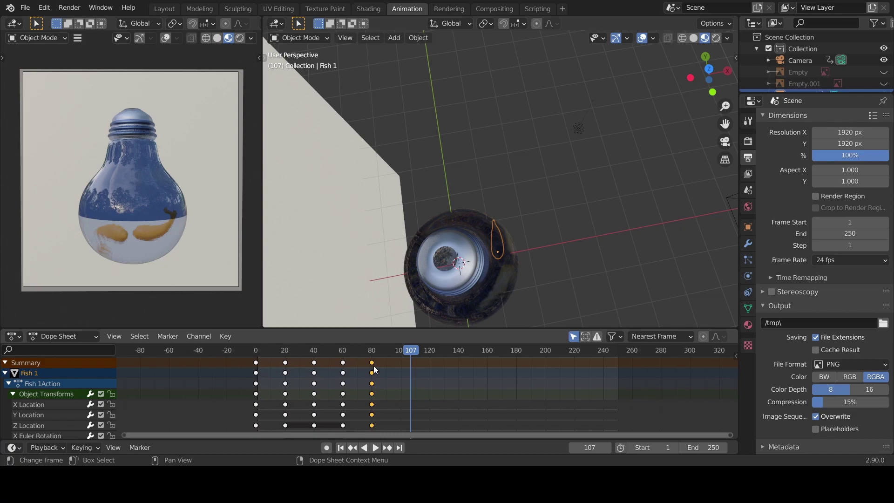
pyautogui.hotkey('shift', 'd')
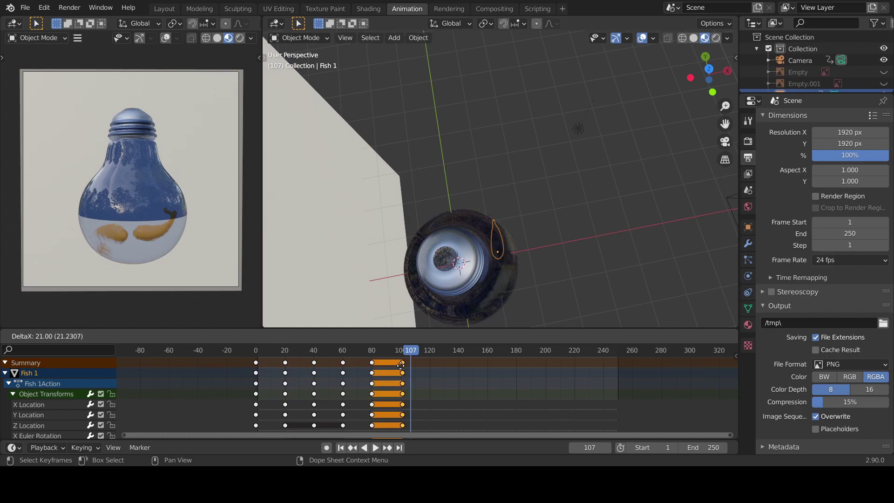
pyautogui.click(401, 370)
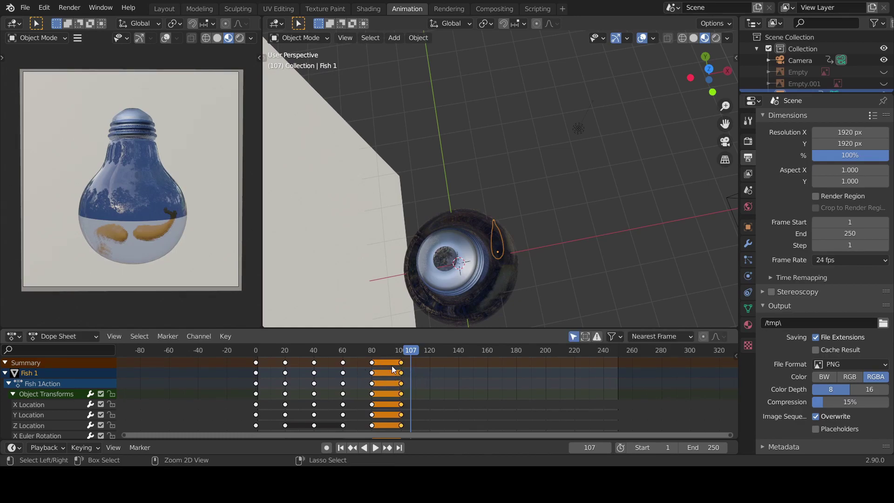
pyautogui.hotkey('ctrl', 'z')
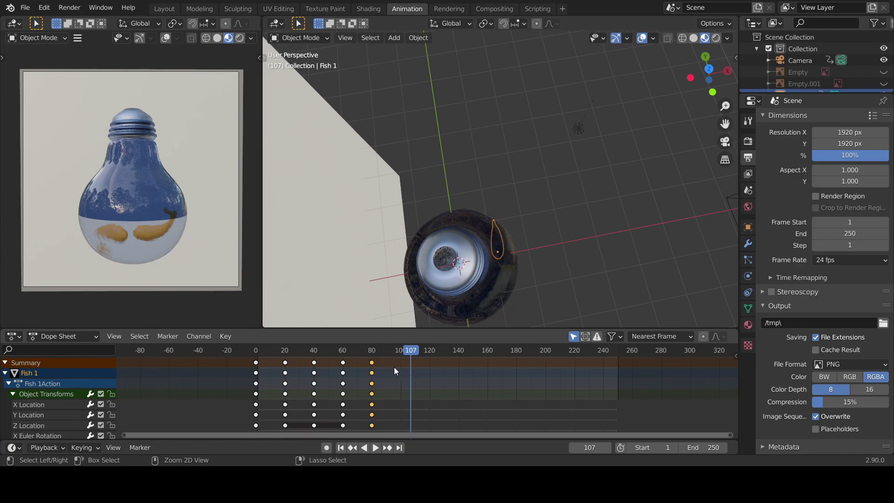
# - Duplicate Fish 1's frame 60 keyframes to frame 100
pyautogui.click(345, 363)
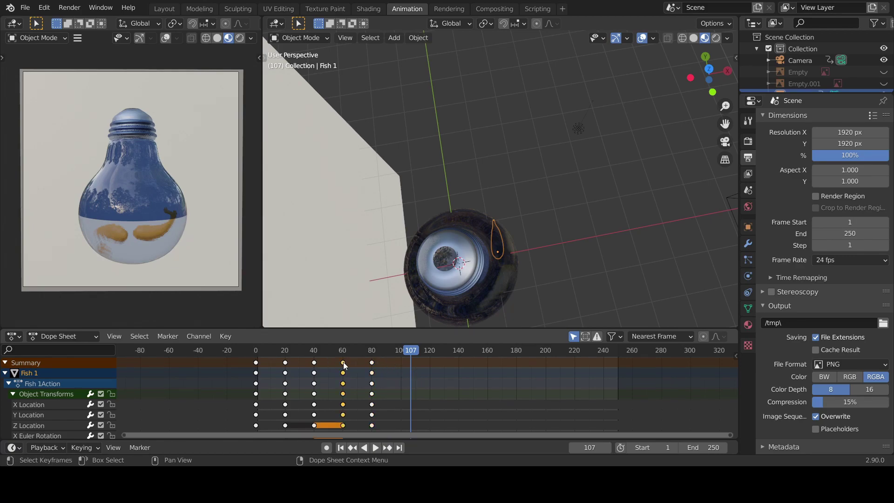
pyautogui.scroll(-1, 345, 366)
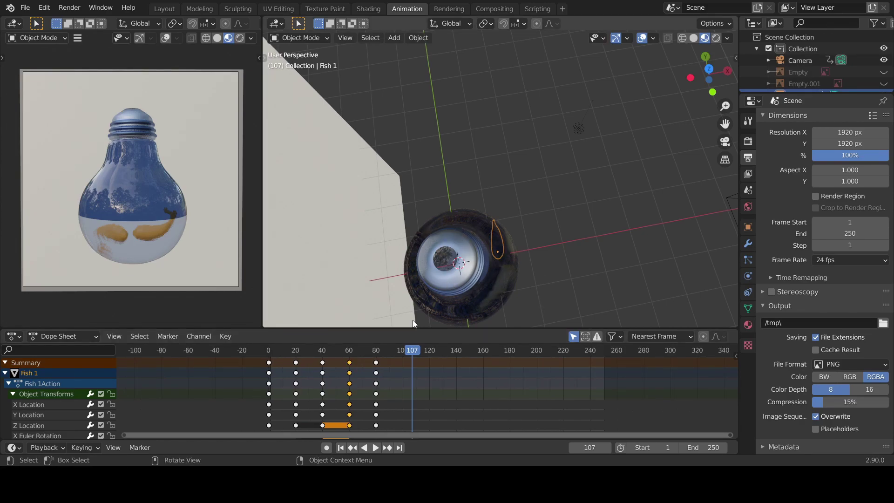
pyautogui.moveTo(350, 363); pyautogui.dragTo(404, 368)
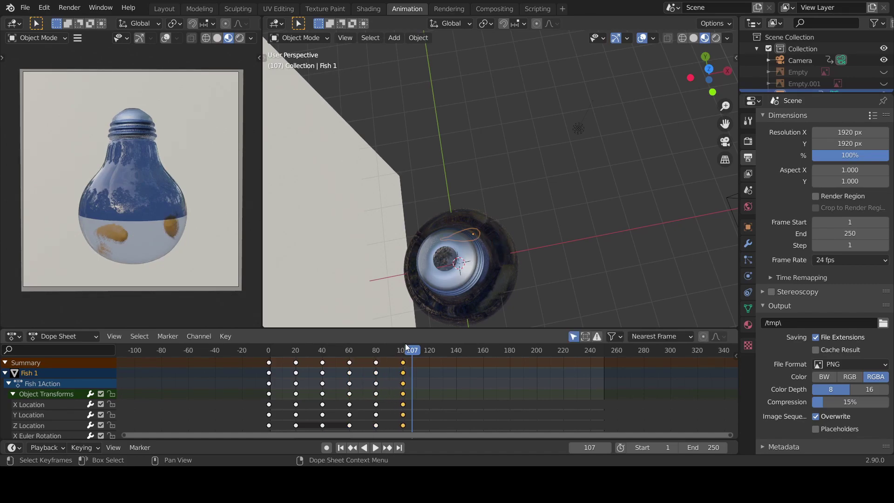
# - Play and scrub the animation up to frame 100 to check the motion with the duplicated keyframes
pyautogui.click(314, 350)
pyautogui.press('space')
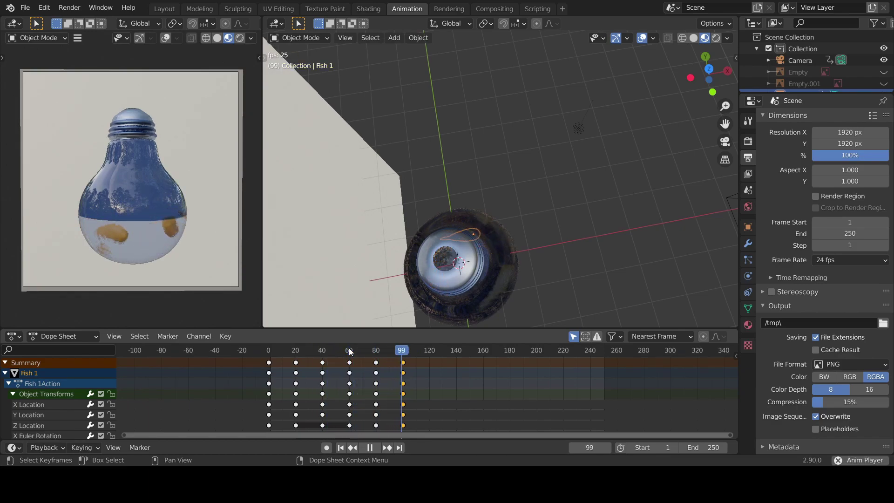
pyautogui.press('space')
pyautogui.click(370, 352)
pyautogui.click(380, 352)
# - Delete the keyframes at frame 100 and put a duplicate of the frame 80 keyframes there instead
pyautogui.rightClick(401, 363)
pyautogui.click(399, 364)
pyautogui.click(378, 364)
pyautogui.hotkey('shift', 'd')
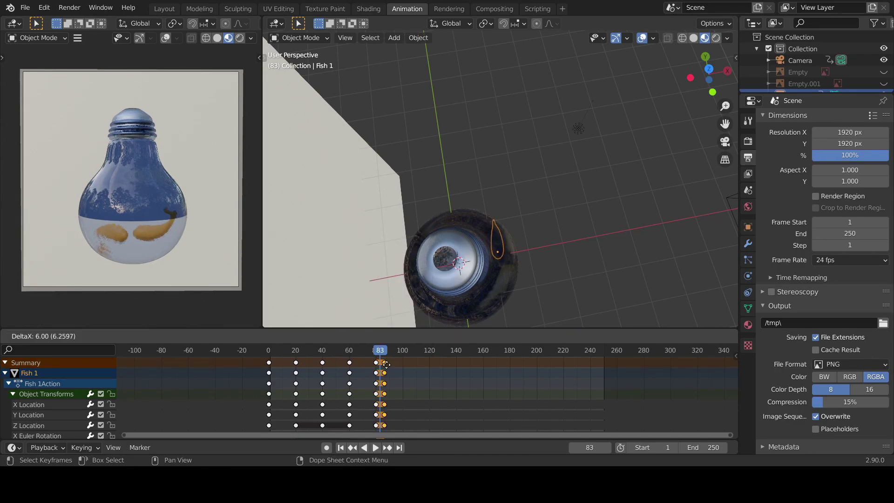
pyautogui.click(404, 365)
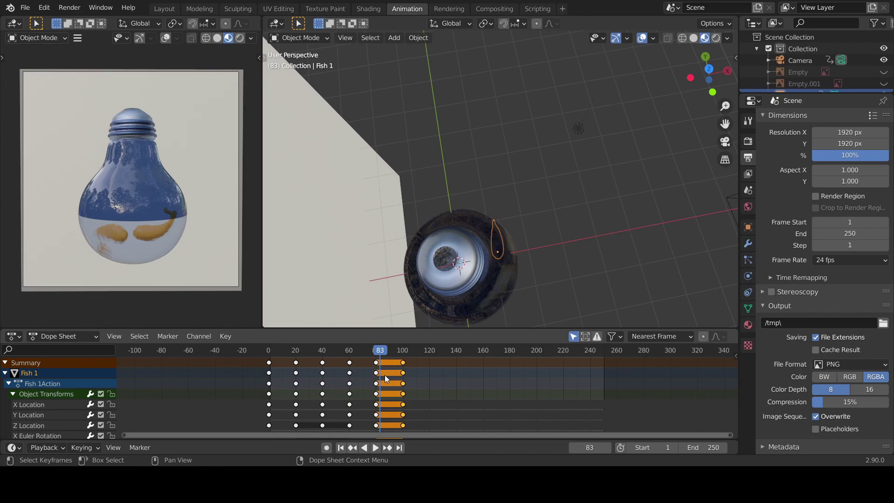
# - Examine Fish 1's separate location and rotation keyframe channels, selecting groups of keys around frames 40 and 60
pyautogui.scroll(-2, 384, 378)
pyautogui.keyDown('shift'); pyautogui.scroll(-3, 373, 397); pyautogui.keyUp('shift')
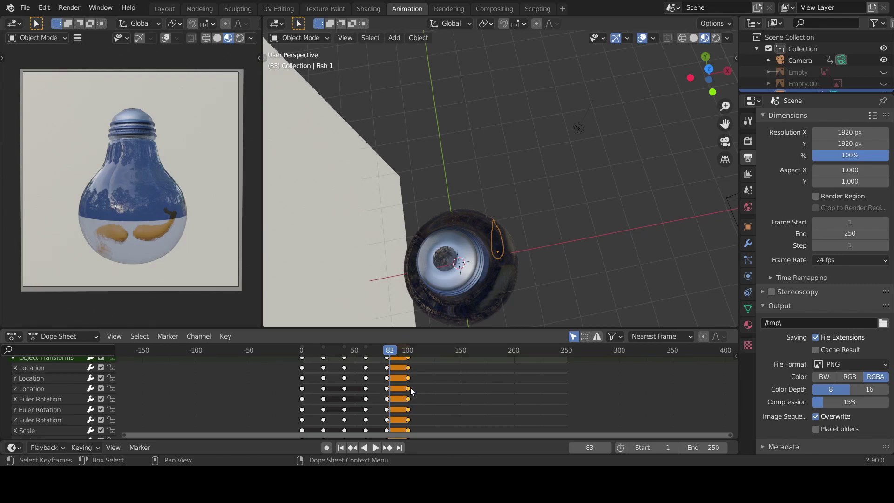
pyautogui.keyDown('shift'); pyautogui.scroll(4, 401, 377); pyautogui.keyUp('shift')
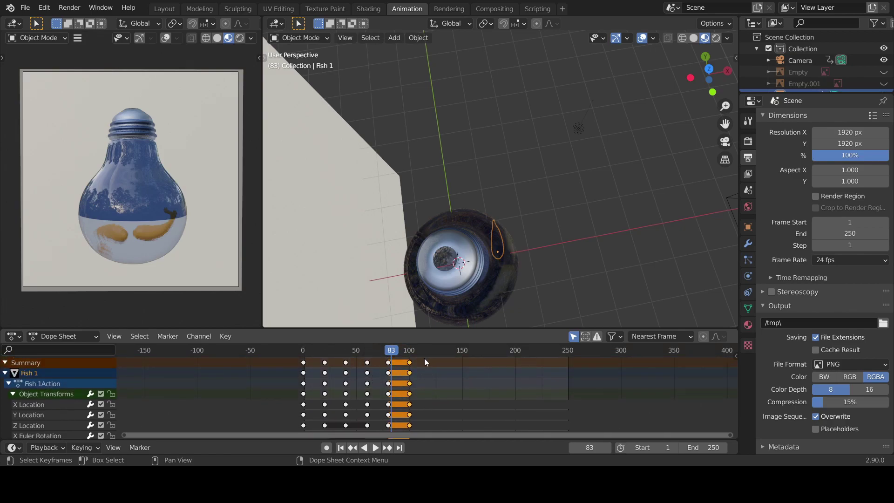
pyautogui.moveTo(439, 399); pyautogui.dragTo(460, 370, button='middle')
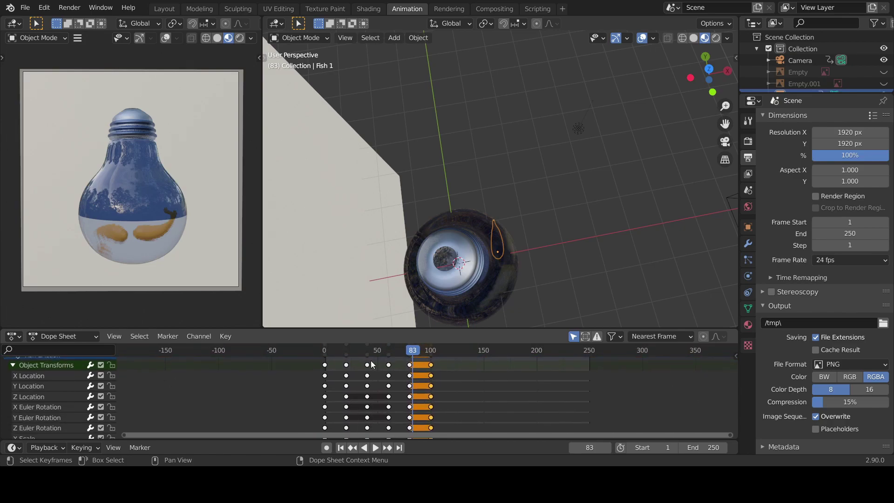
pyautogui.moveTo(396, 402); pyautogui.dragTo(360, 385)
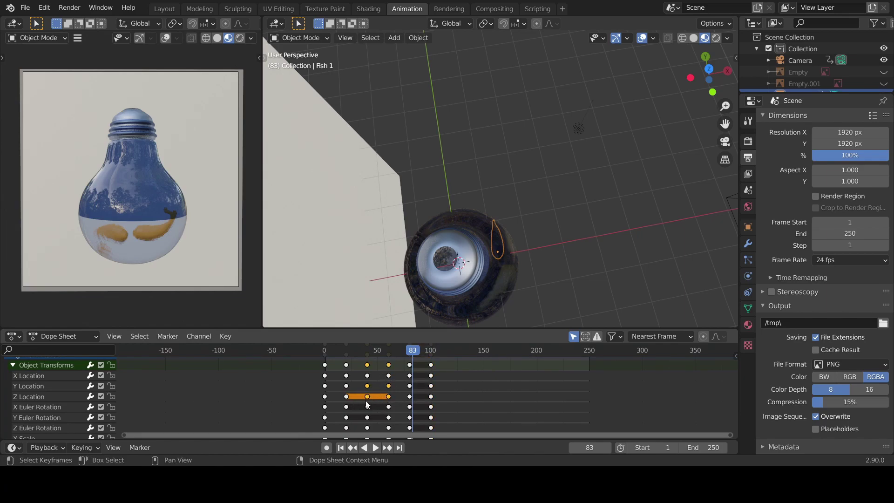
pyautogui.scroll(-1, 365, 404)
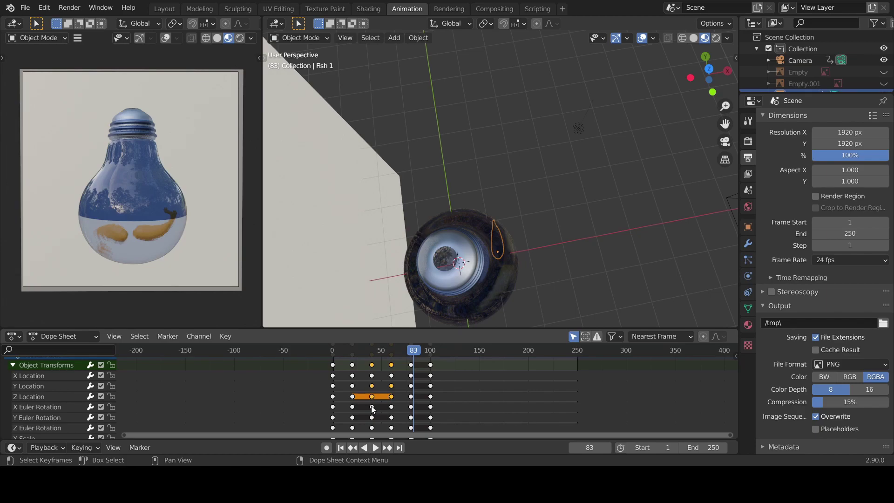
pyautogui.moveTo(399, 422); pyautogui.dragTo(343, 401)
pyautogui.press('Home')
# - Delete Fish 1's duplicated keyframes at frame 100
pyautogui.moveTo(437, 369); pyautogui.dragTo(399, 432)
pyautogui.rightClick(429, 367)
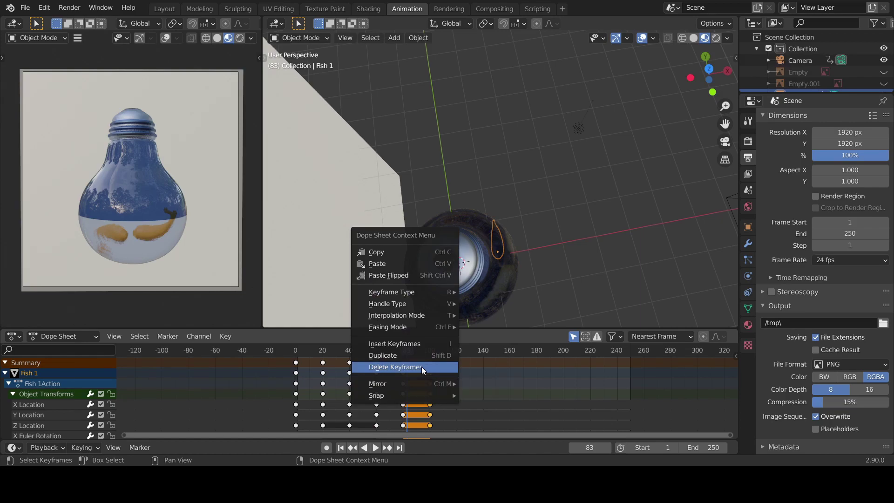
pyautogui.click(421, 367)
# - Go to frame 80, align the working viewport to the side view and show the camera viewport with rendered shading
pyautogui.scroll(-3, 378, 388)
pyautogui.moveTo(378, 388); pyautogui.dragTo(385, 359, button='middle')
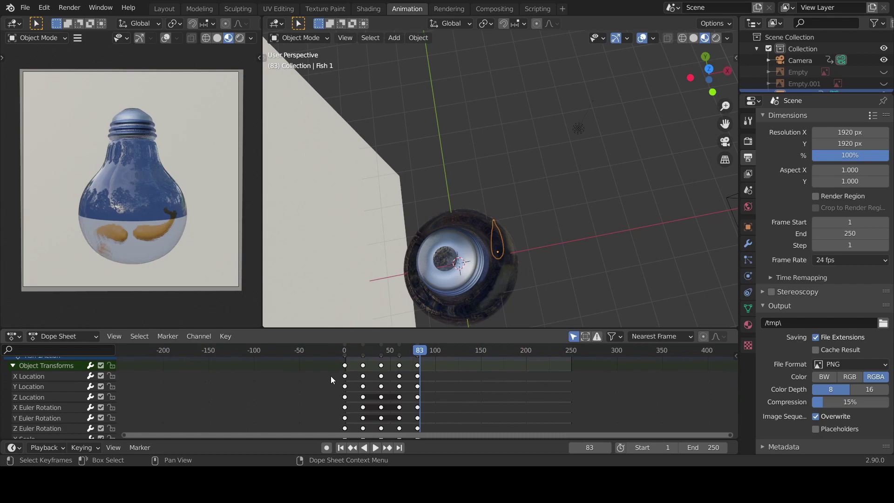
pyautogui.click(418, 352)
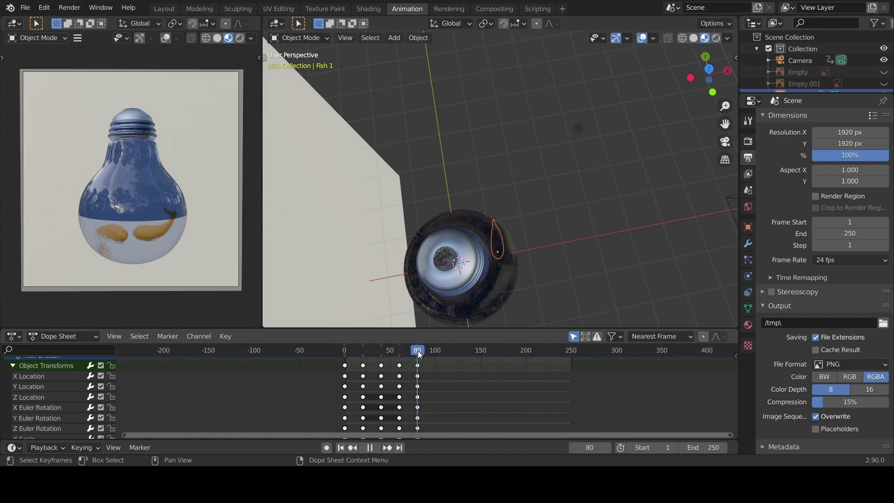
pyautogui.moveTo(566, 277); pyautogui.dragTo(469, 261, button='middle')
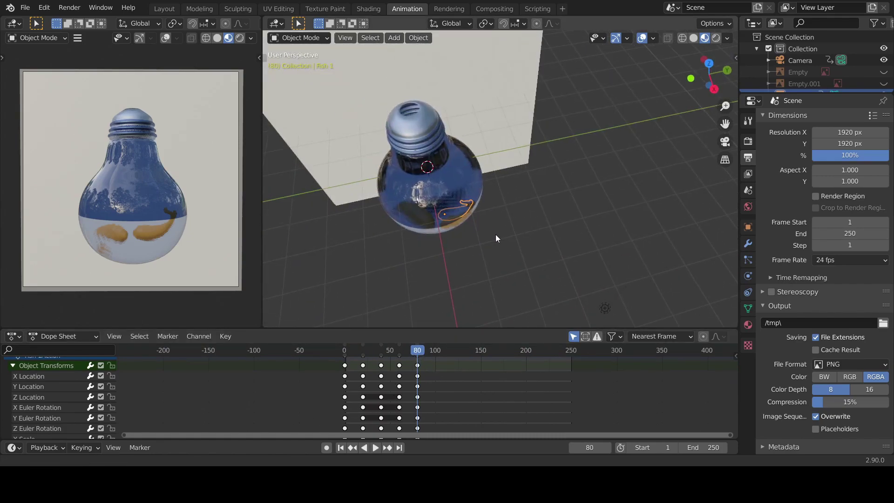
pyautogui.click(714, 88)
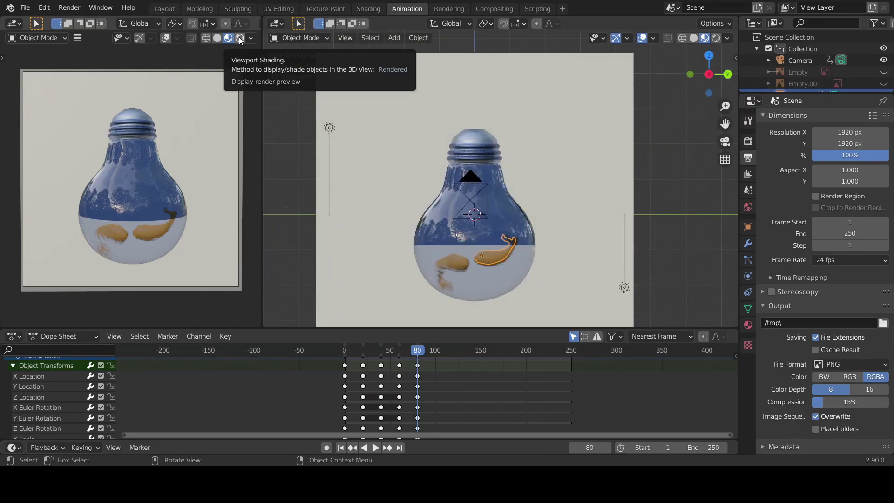
pyautogui.click(240, 40)
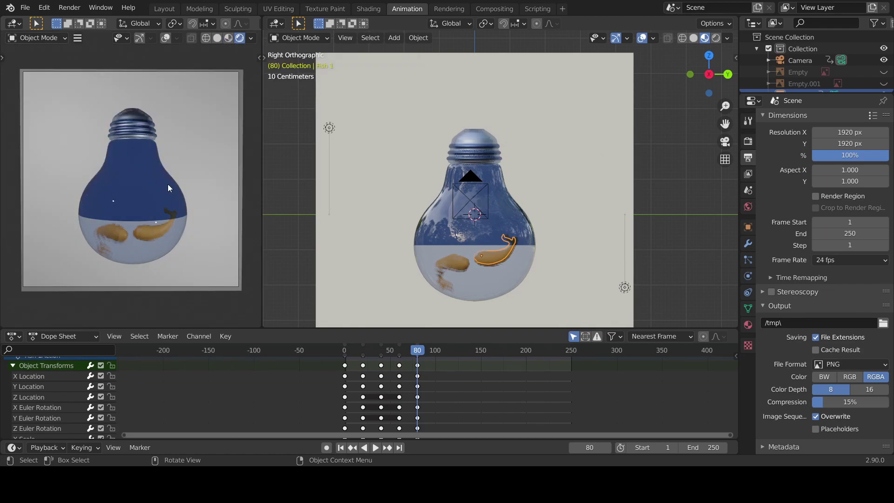
# - Play the animation from the start to check Fish 1's motion in the rendered camera view
pyautogui.hotkey('shift', 'Left')
pyautogui.press('space')
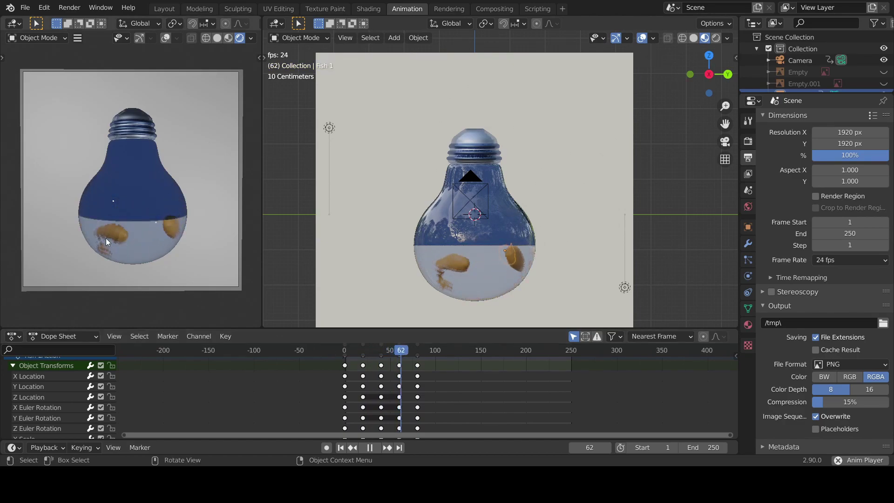
pyautogui.press('space')
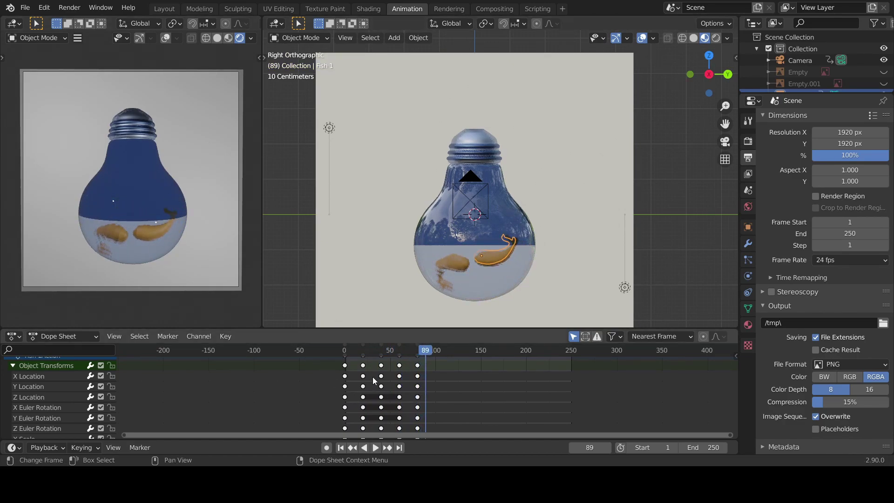
# - At frame 40, move Fish 1 about 1.085 m along the global X axis and keyframe its new position
pyautogui.click(381, 352)
pyautogui.moveTo(397, 369); pyautogui.dragTo(403, 358, button='middle')
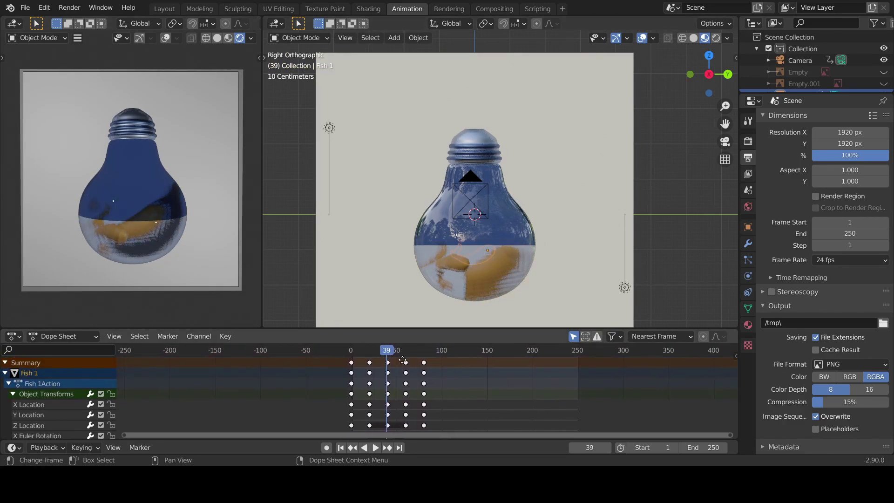
pyautogui.click(389, 351)
pyautogui.press('space')
pyautogui.press('Escape')
pyautogui.moveTo(494, 242); pyautogui.dragTo(512, 275, button='middle')
pyautogui.press('g')
pyautogui.press('x')
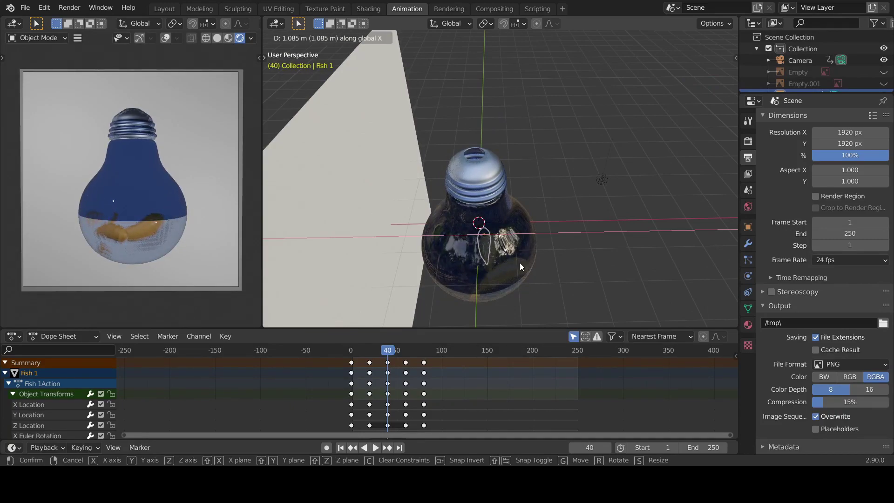
pyautogui.click(520, 263)
pyautogui.rightClick(483, 260)
pyautogui.click(485, 263)
pyautogui.click(484, 263)
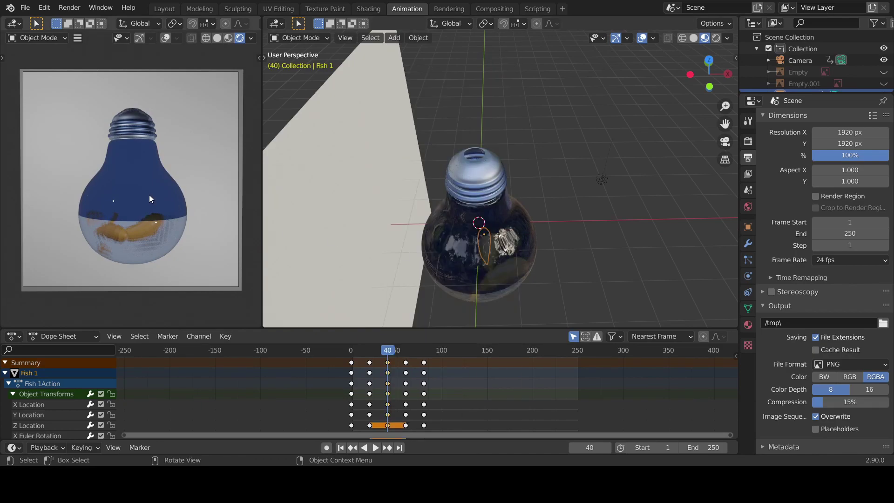
# - Try to lower Fish 1 about 0.07 m along the global Z axis at frame 40
pyautogui.press('g')
pyautogui.press('z')
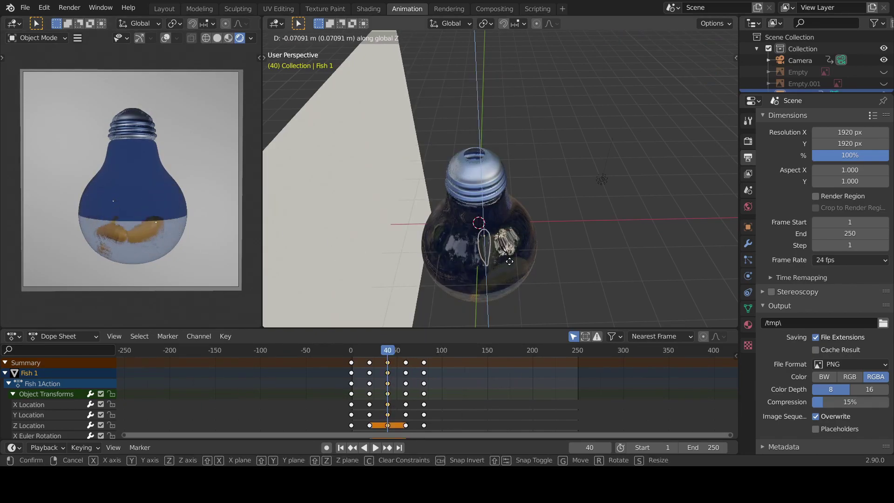
pyautogui.click(510, 262)
pyautogui.moveTo(548, 242); pyautogui.dragTo(543, 242, button='middle')
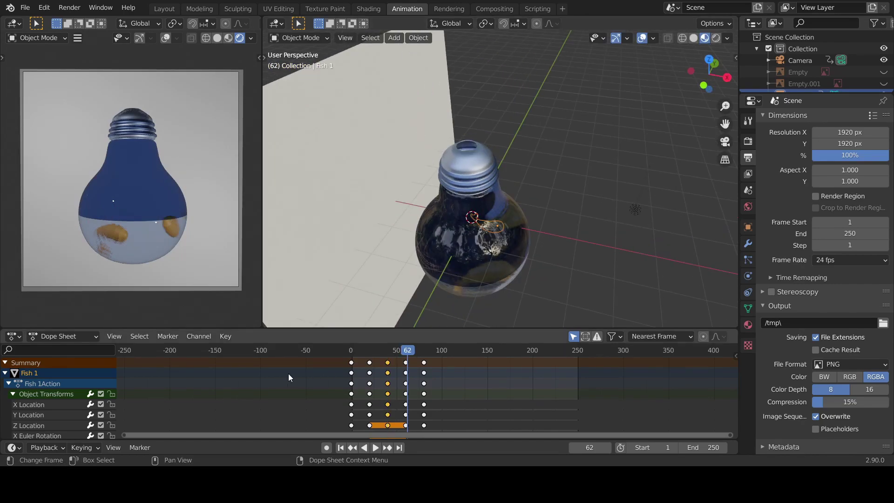
# - Return to frame 0 and examine both fish in the bulb from a different angle
pyautogui.moveTo(493, 293); pyautogui.dragTo(457, 259, button='middle')
pyautogui.moveTo(349, 355)
pyautogui.mouseDown()
pyautogui.moveTo(414, 355)
pyautogui.moveTo(351, 355)
pyautogui.mouseUp()
pyautogui.press('space')
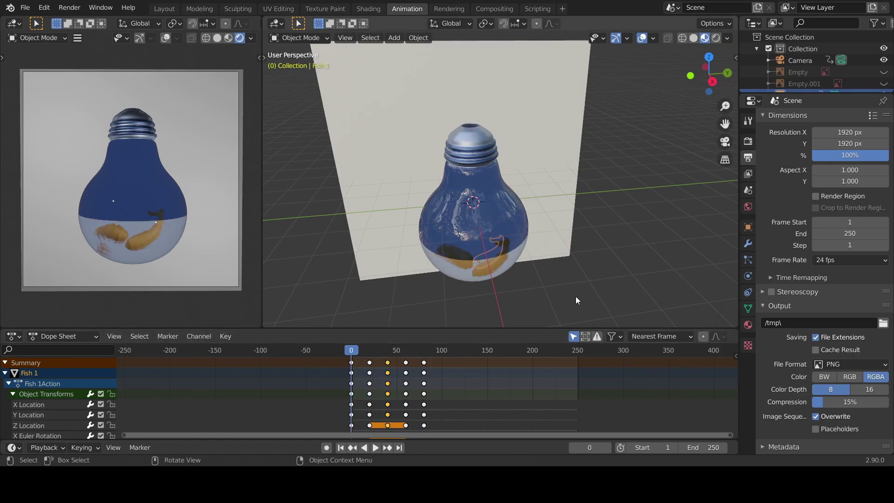
pyautogui.moveTo(555, 239); pyautogui.dragTo(460, 272, button='middle')
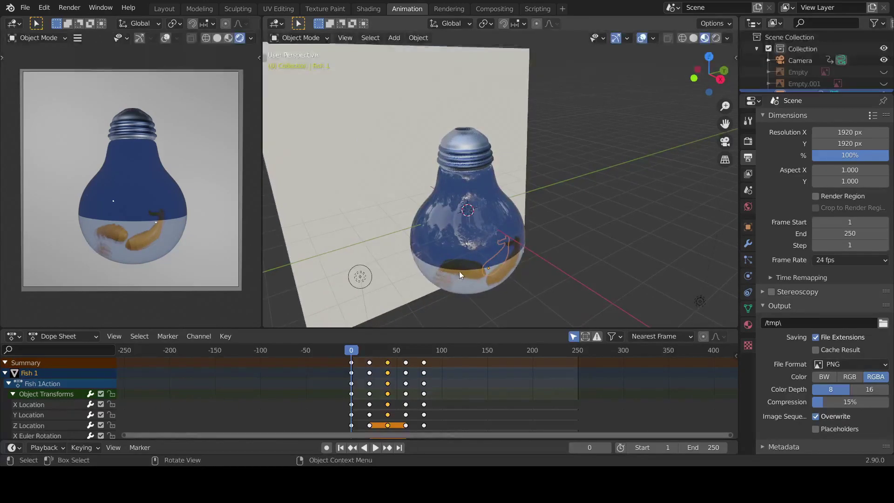
# - Make Fish 1 the selected object again and review its motion up to frame 20
pyautogui.click(460, 270)
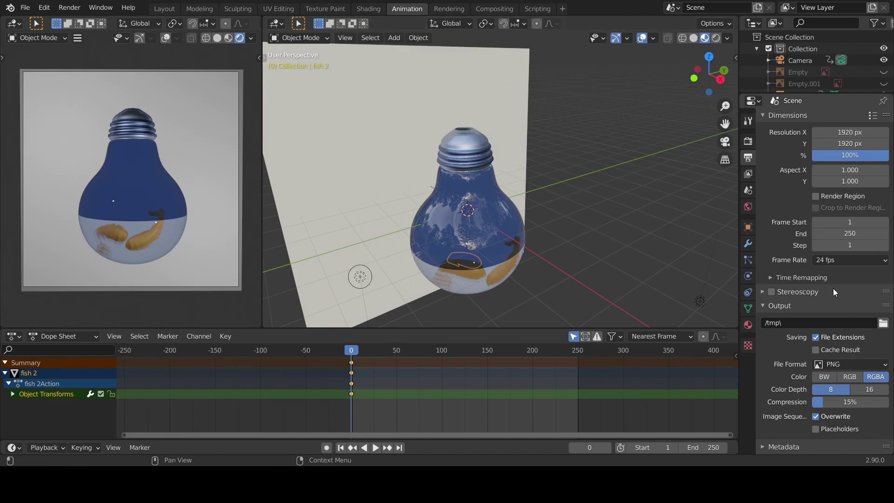
pyautogui.click(823, 261)
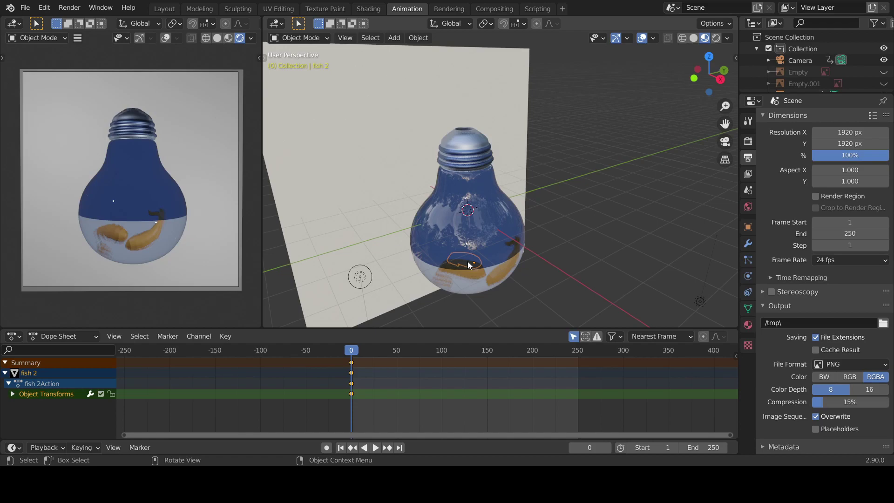
pyautogui.click(501, 273)
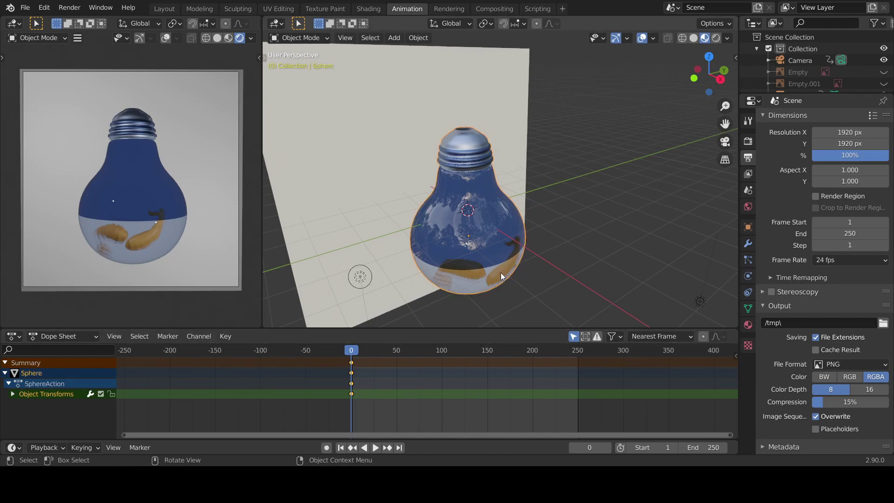
pyautogui.scroll(-4, 799, 56)
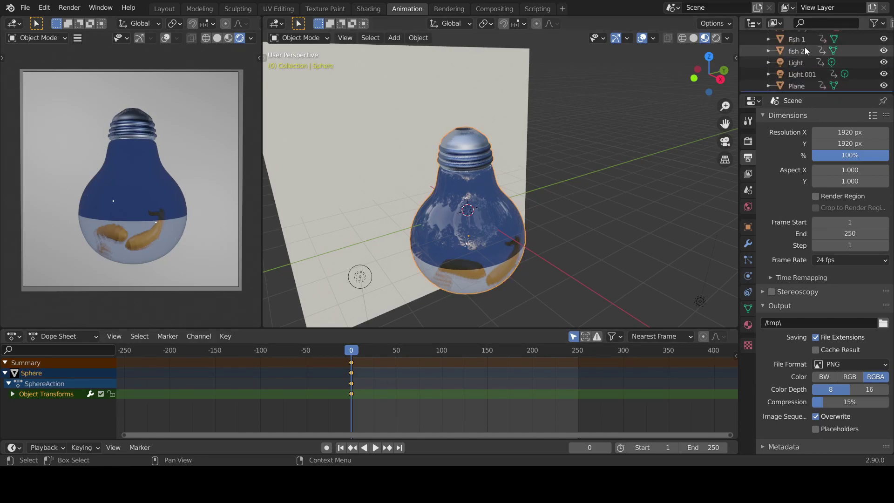
pyautogui.click(800, 40)
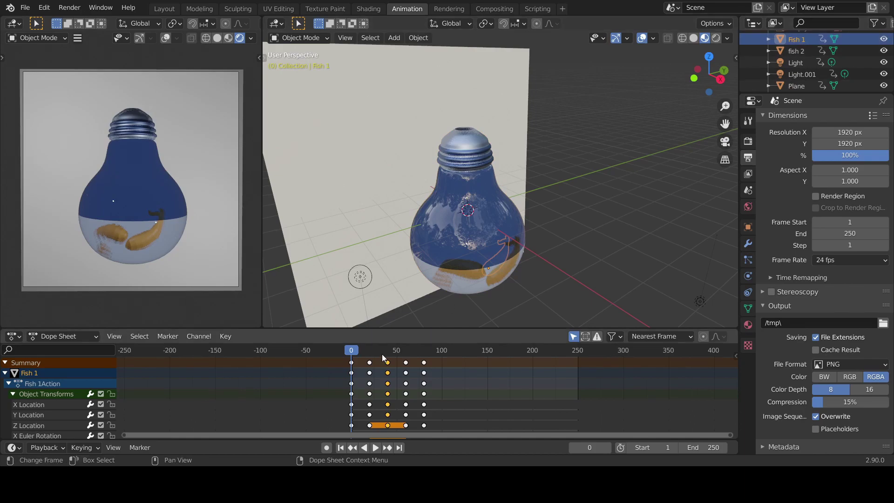
pyautogui.press('space')
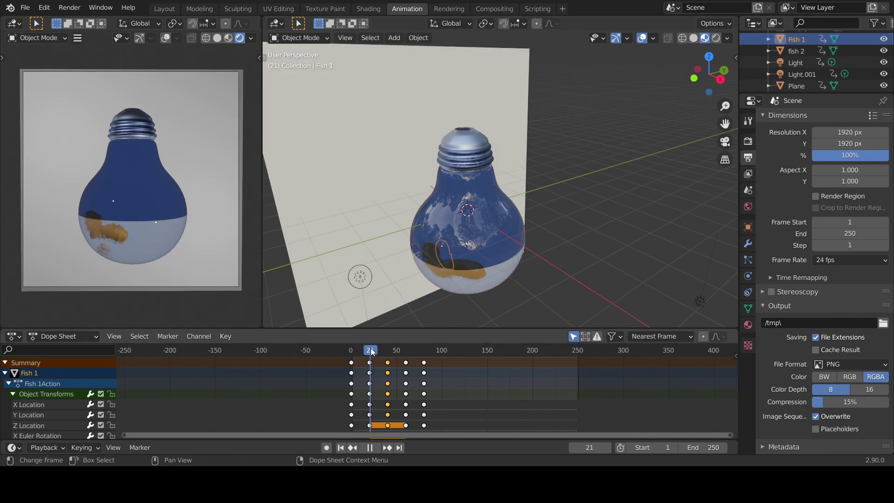
pyautogui.press('space')
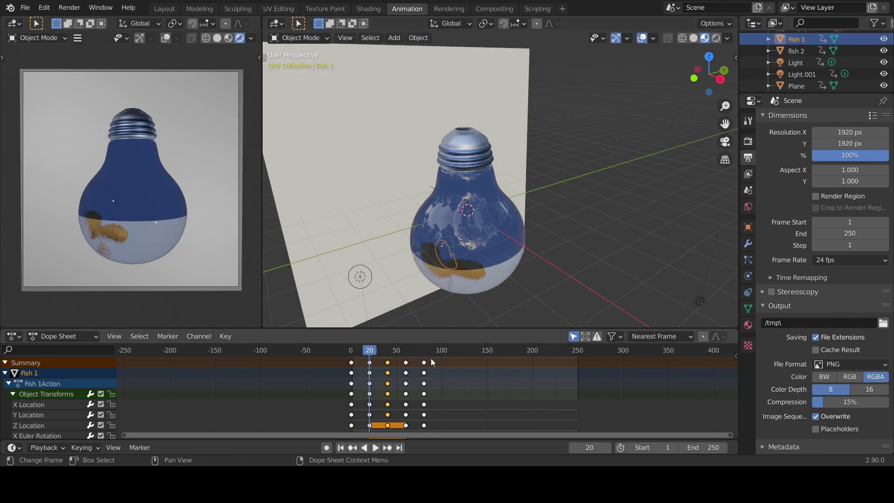
# - Set the output to a custom frame rate of 20 fps
pyautogui.click(820, 260)
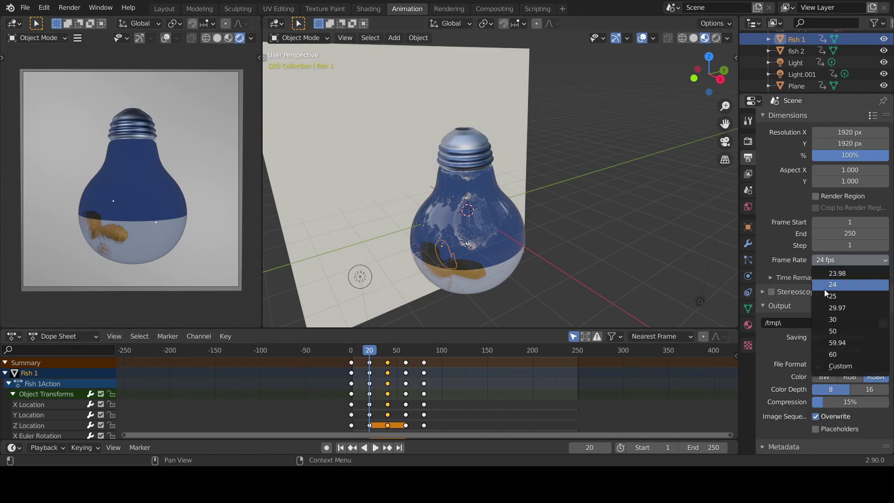
pyautogui.click(848, 377)
pyautogui.doubleClick(850, 272)
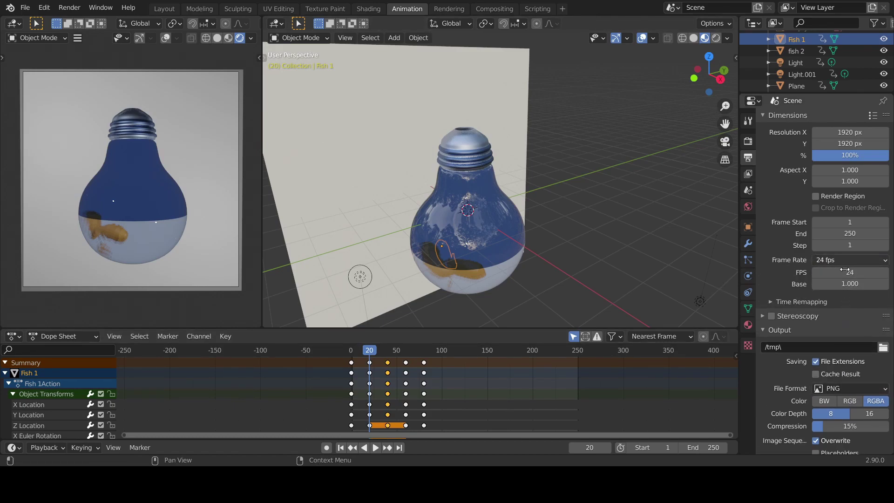
pyautogui.write('20')
pyautogui.press('Return')
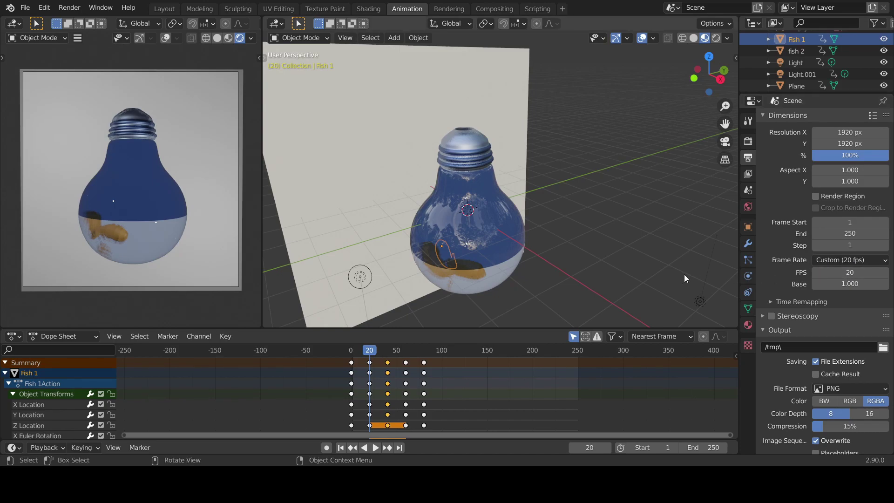
# - Play the animation from frame 0 to judge its speed at the custom frame rate
pyautogui.hotkey('shift', 'Left')
pyautogui.press('space')
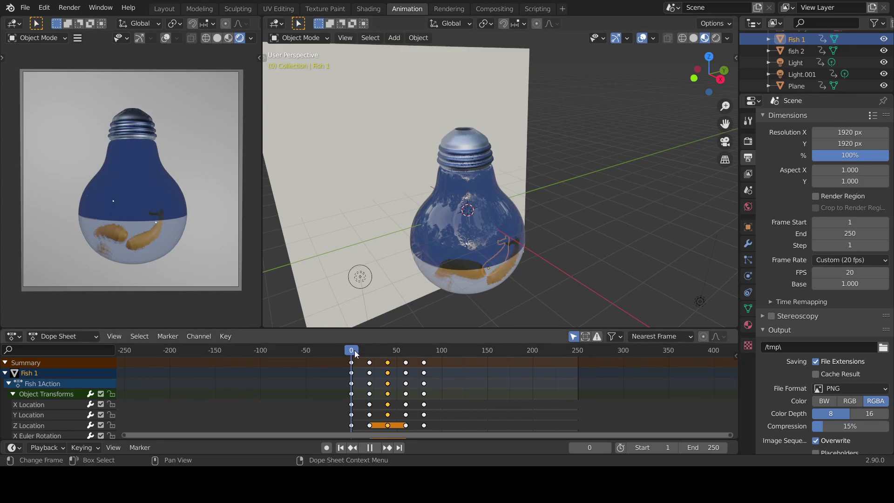
pyautogui.press('space')
# - Set the frame rate to 60 fps and inspect Fish 1's pose at frame 60
pyautogui.click(853, 261)
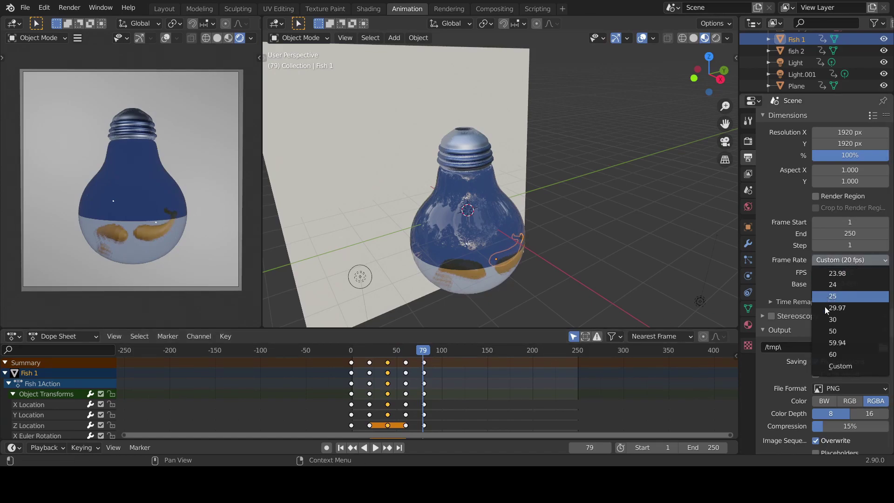
pyautogui.click(836, 354)
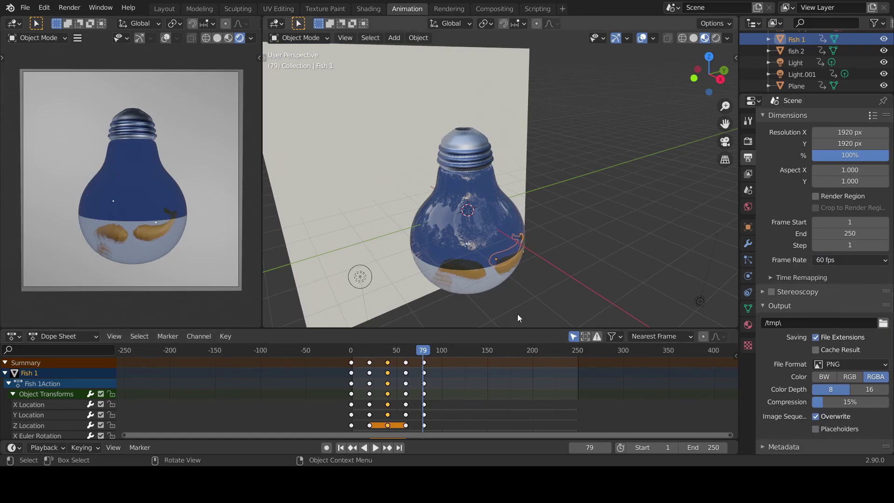
pyautogui.moveTo(423, 352); pyautogui.dragTo(406, 353)
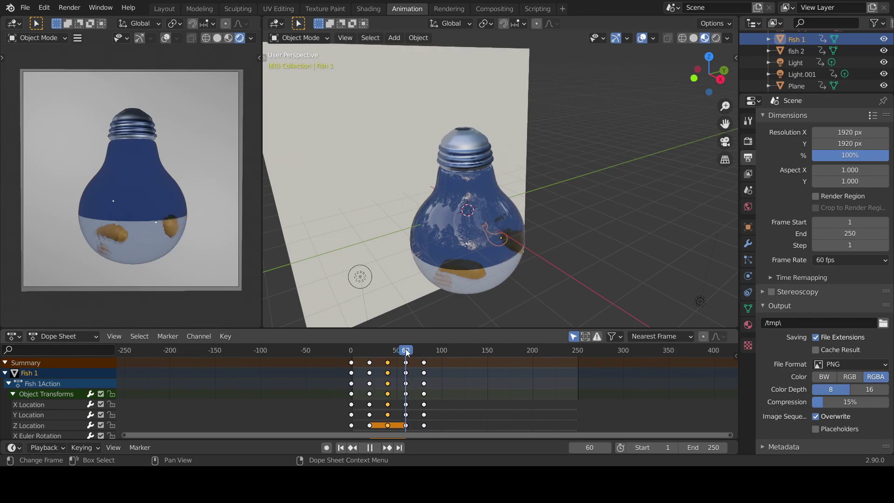
pyautogui.moveTo(512, 275); pyautogui.dragTo(392, 234, button='middle')
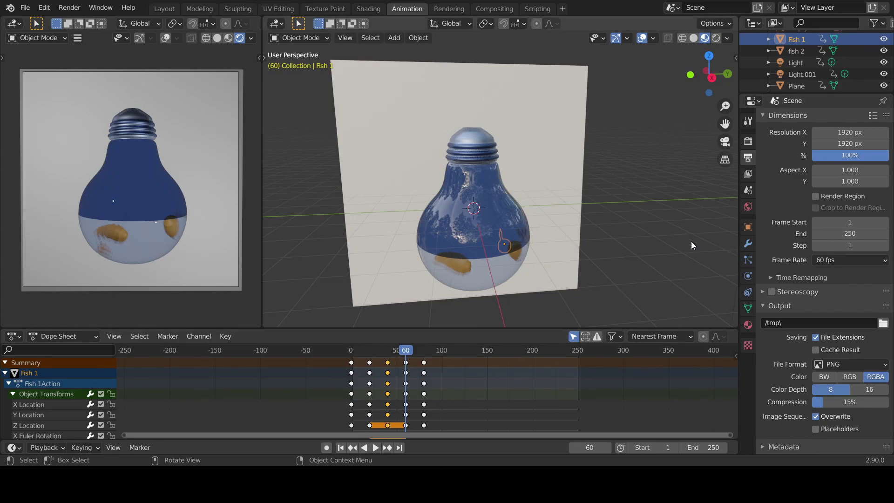
pyautogui.click(833, 262)
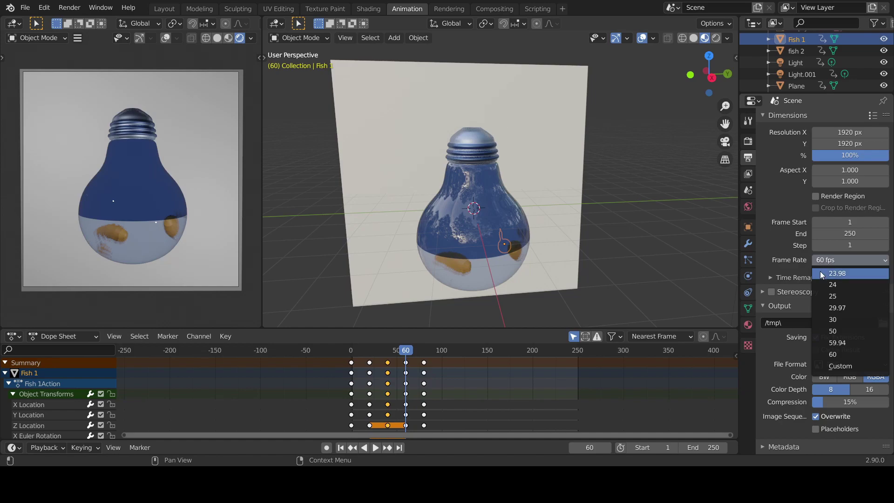
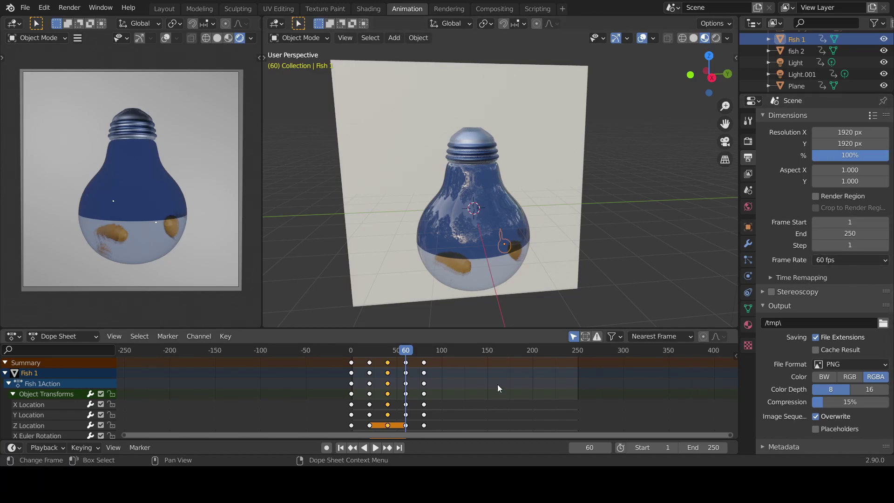
# - Set the scene's end frame to 80 and play the looping animation
pyautogui.click(424, 349)
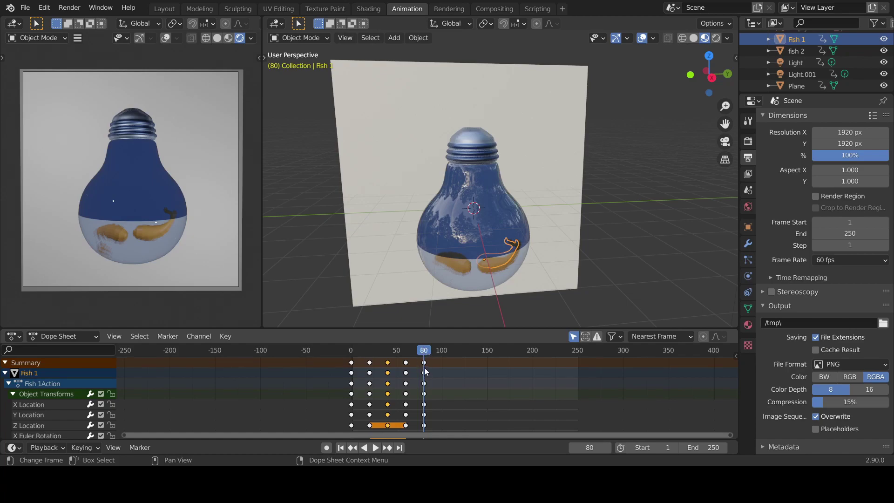
pyautogui.click(709, 452)
pyautogui.write('80')
pyautogui.press('Return')
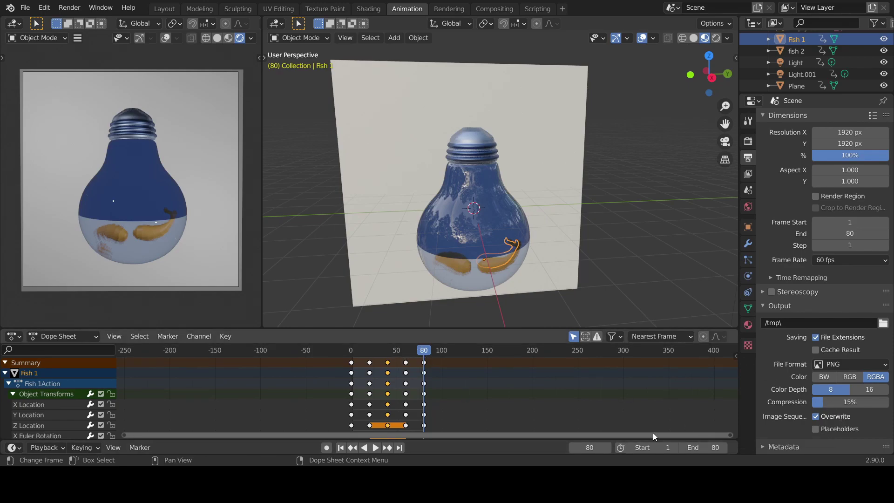
pyautogui.moveTo(703, 448)
pyautogui.mouseDown()
pyautogui.moveTo(745, 448)
pyautogui.moveTo(706, 448)
pyautogui.mouseUp()
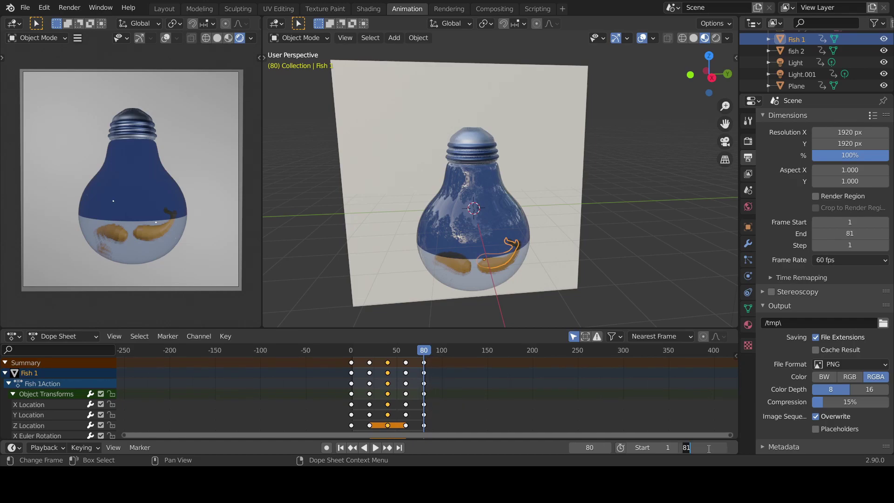
pyautogui.press('space')
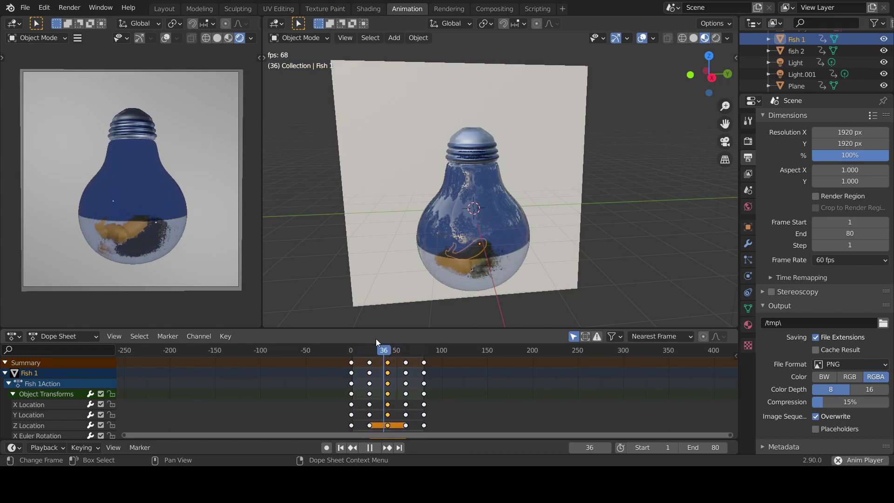
# - Set the frame rate to 24 fps, play the looping animation to judge its speed, and scrub through to its last frame
pyautogui.press('space')
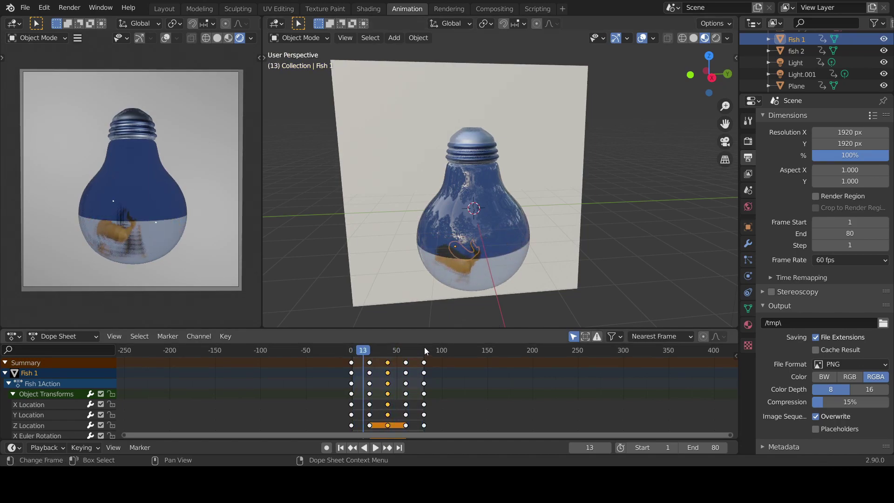
pyautogui.click(828, 260)
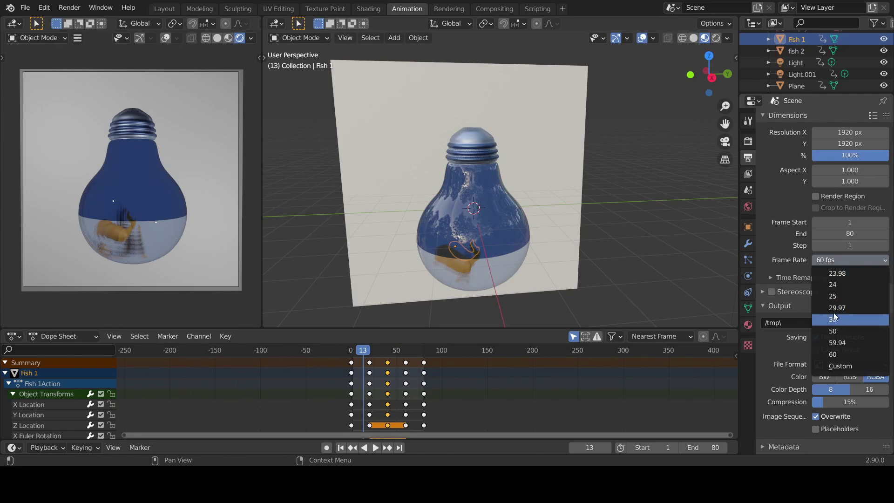
pyautogui.click(836, 284)
pyautogui.press('space')
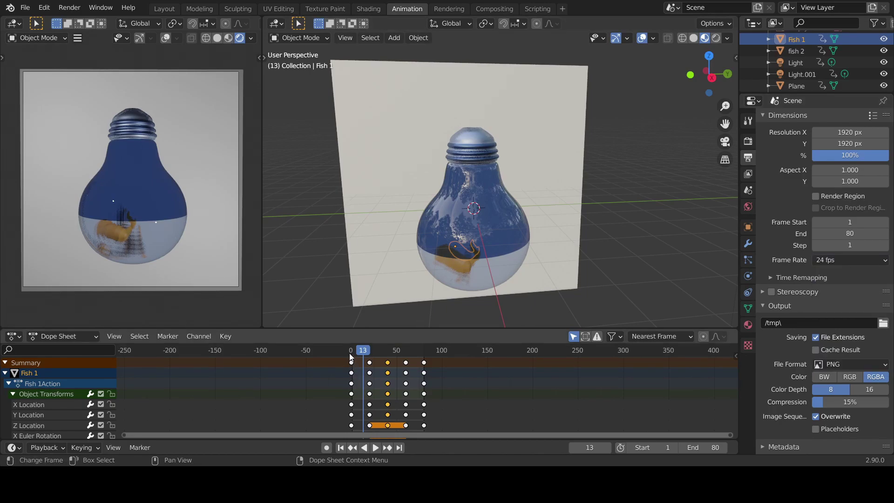
pyautogui.press('space')
pyautogui.click(424, 350)
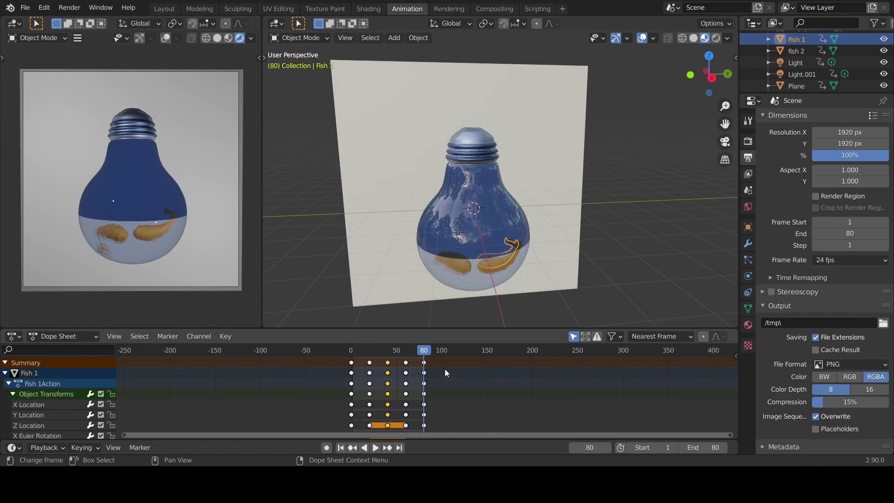
pyautogui.moveTo(356, 350); pyautogui.dragTo(424, 350)
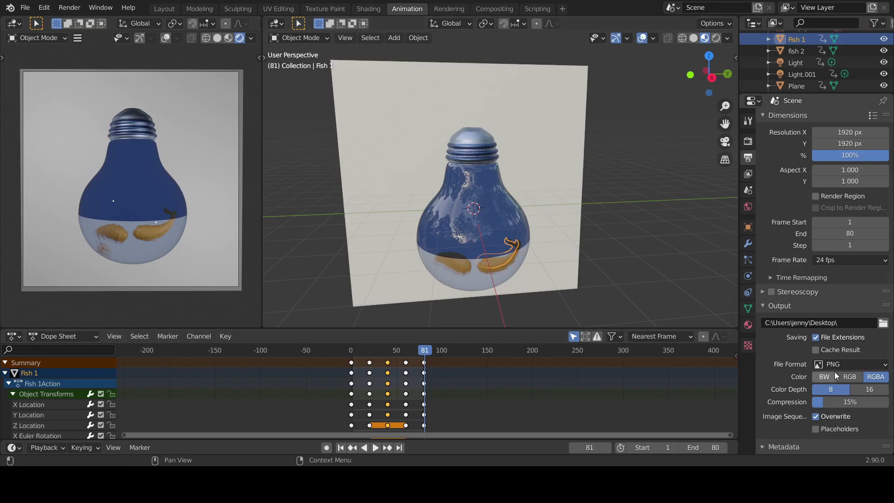
# - Add the file name fish to the end of the Desktop output path
pyautogui.click(858, 324)
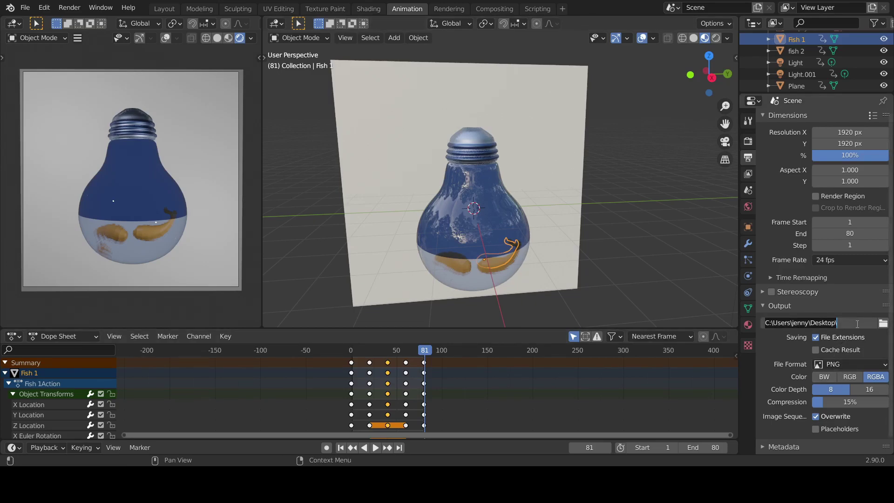
pyautogui.click(857, 324)
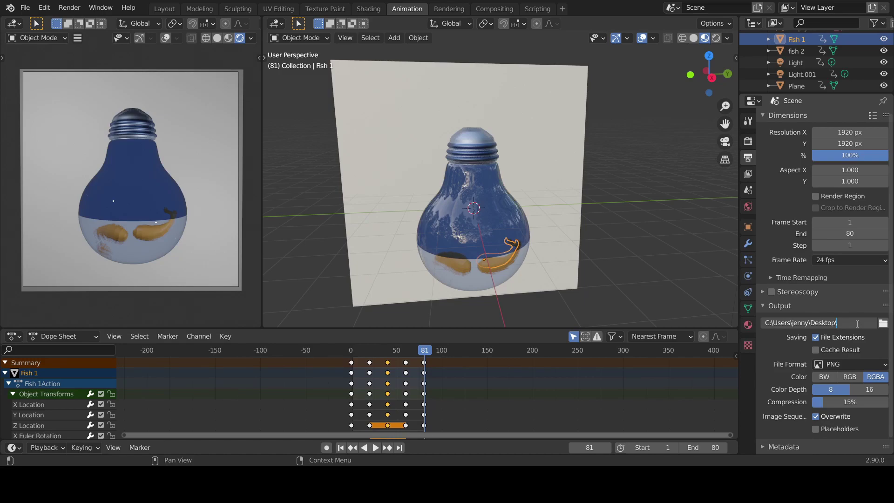
pyautogui.write('fish')
pyautogui.press('Return')
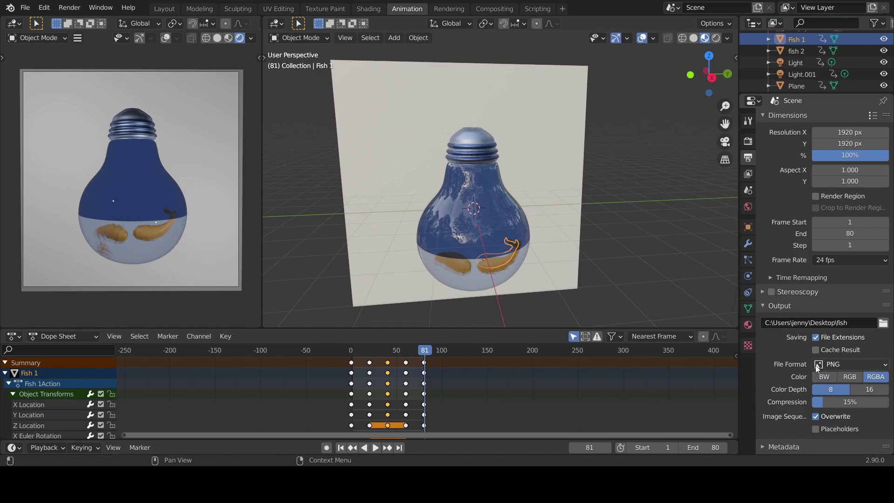
# - Set the output file format to FFmpeg video with an MPEG-4 container
pyautogui.click(834, 365)
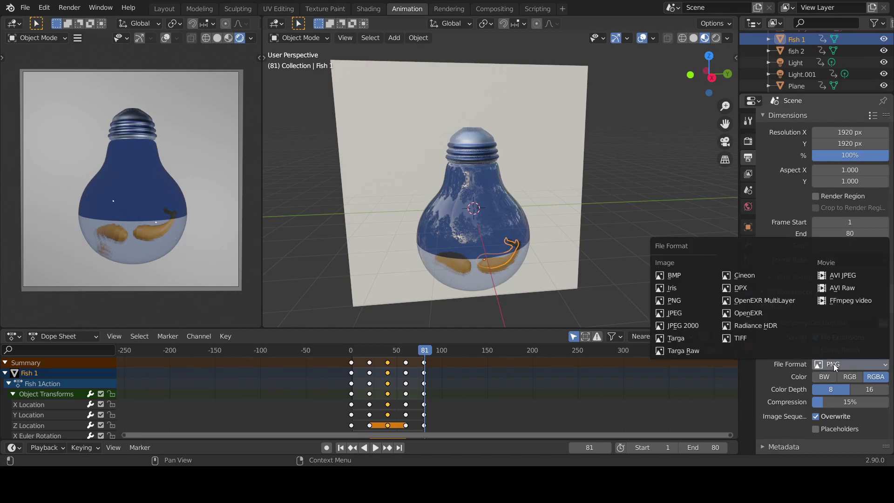
pyautogui.click(837, 300)
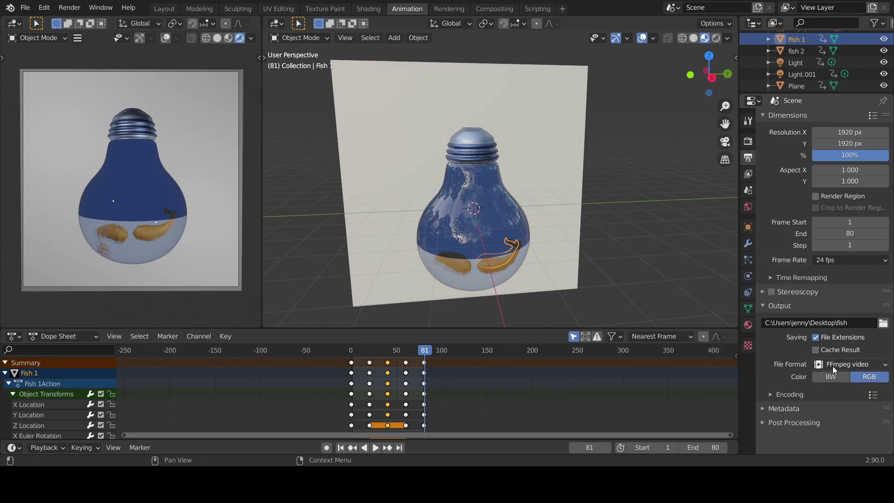
pyautogui.click(771, 395)
pyautogui.scroll(-2, 809, 350)
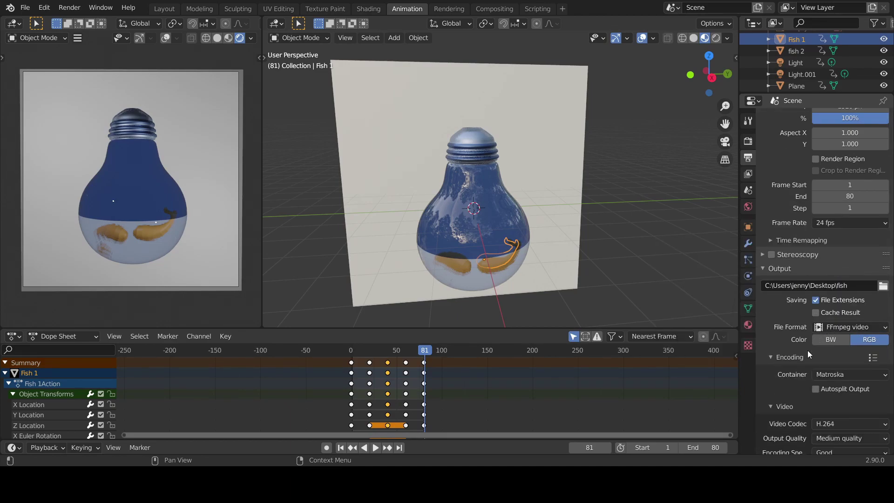
pyautogui.click(832, 375)
pyautogui.click(836, 339)
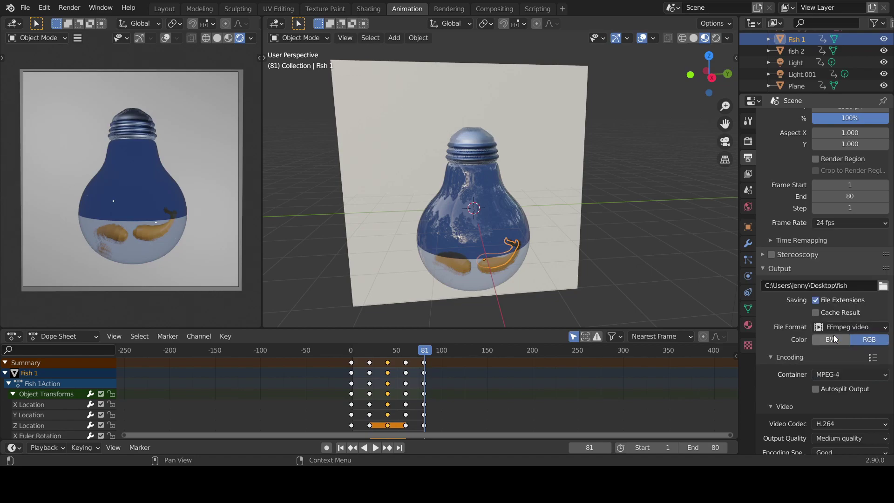
# - Set the video codec to MPEG-4 (divx) and the output quality to Constant Bitrate
pyautogui.scroll(-1, 824, 383)
pyautogui.click(825, 405)
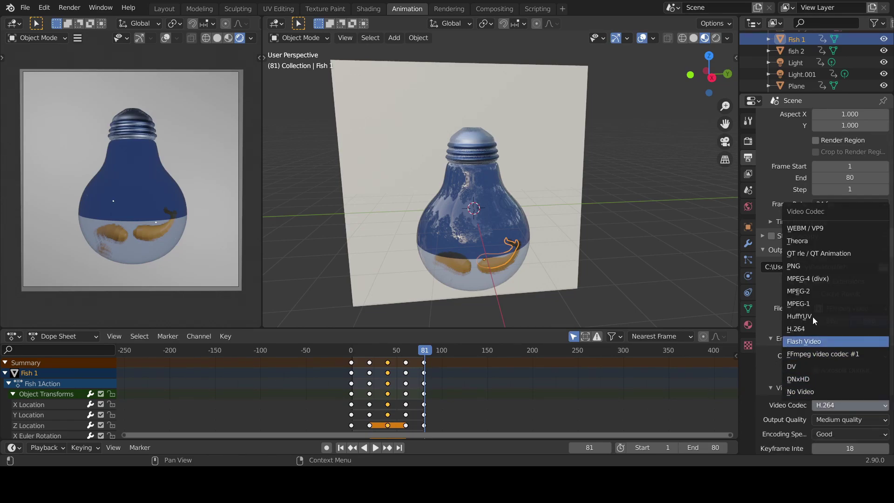
pyautogui.click(813, 279)
pyautogui.scroll(-2, 796, 392)
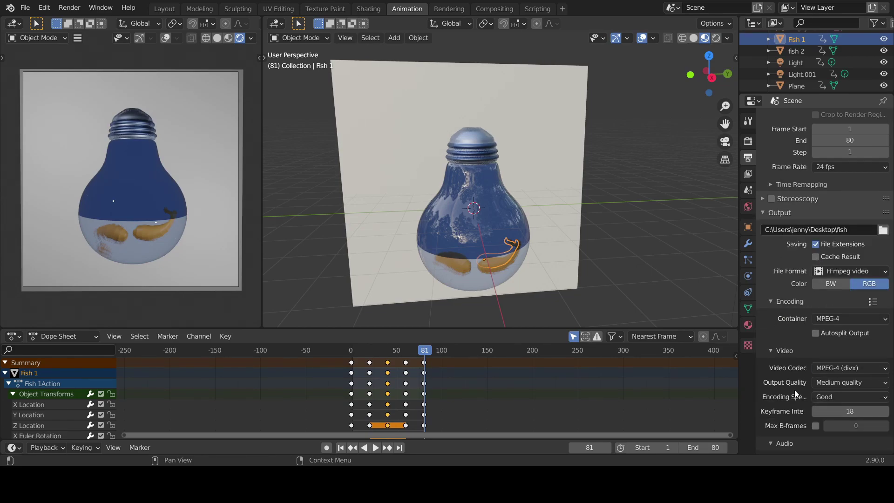
pyautogui.scroll(-1, 794, 388)
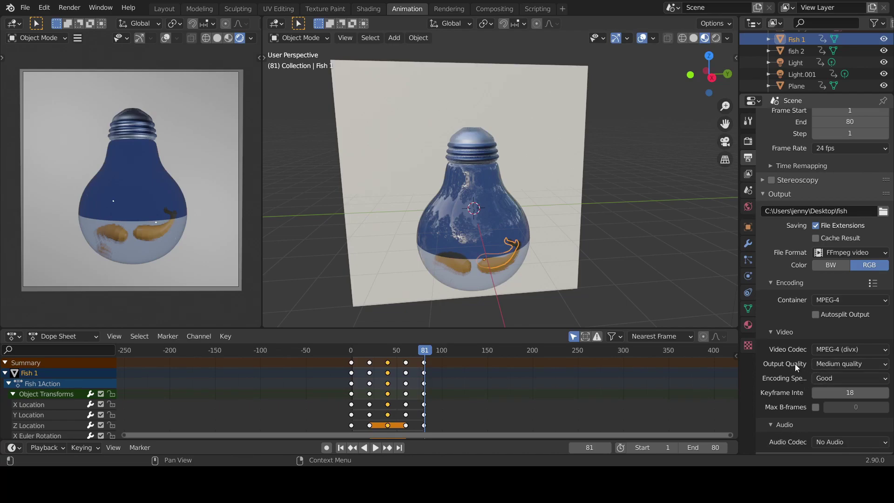
pyautogui.click(831, 365)
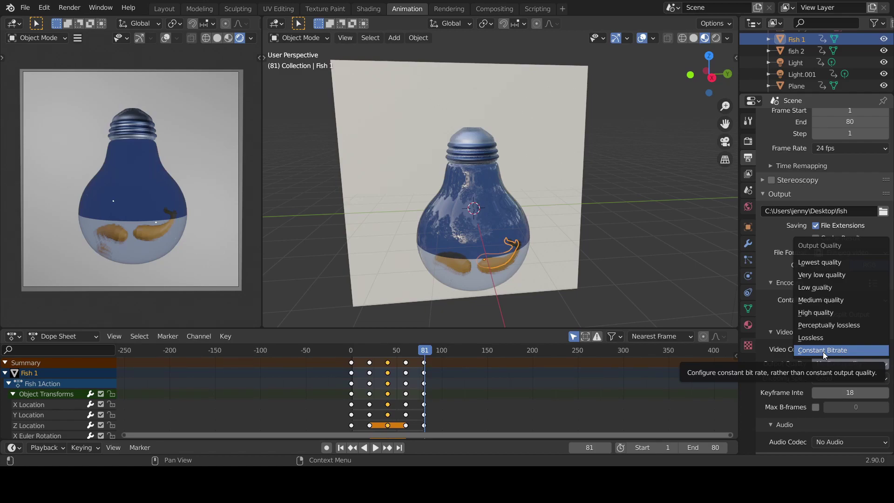
pyautogui.click(823, 351)
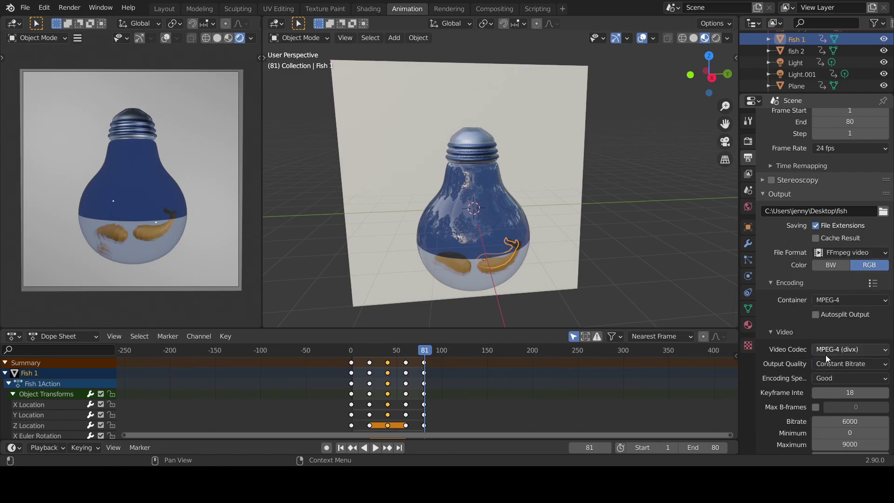
pyautogui.scroll(-3, 791, 373)
pyautogui.scroll(-3, 790, 373)
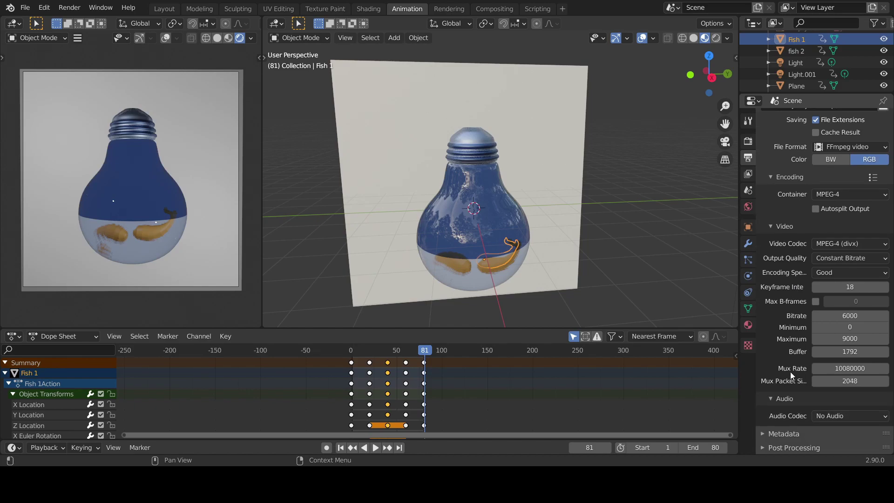
pyautogui.scroll(5, 792, 371)
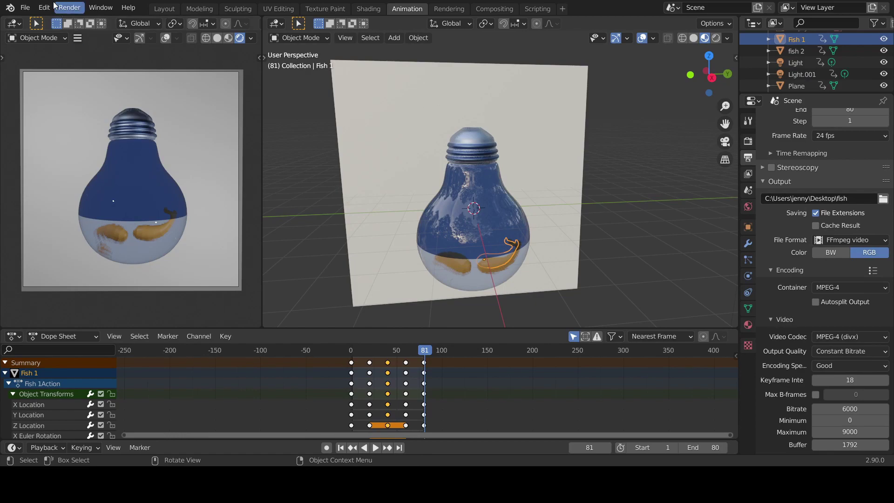
pyautogui.click(69, 8)
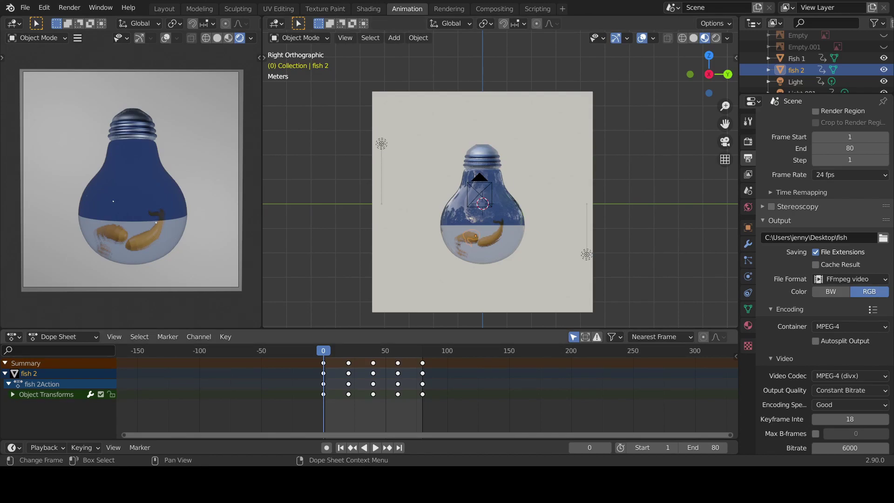
# - Play the animation to check both fish swimming, and return to frame 0
pyautogui.press('space')
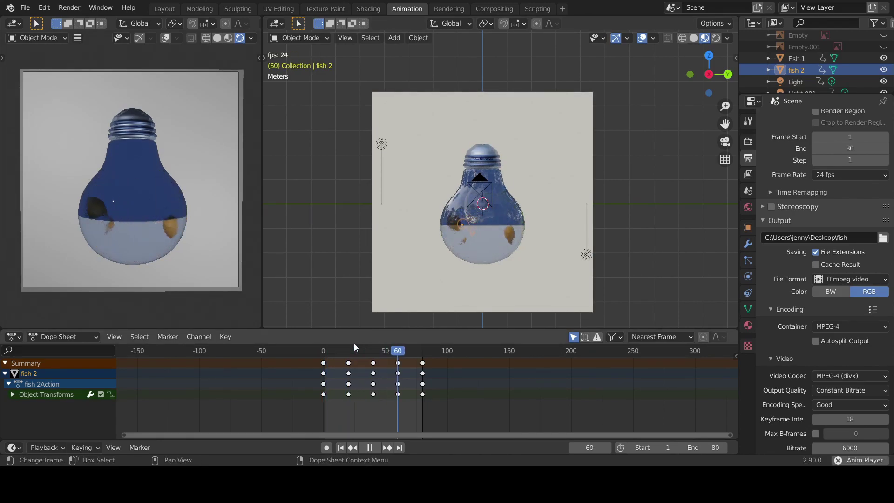
pyautogui.press('space')
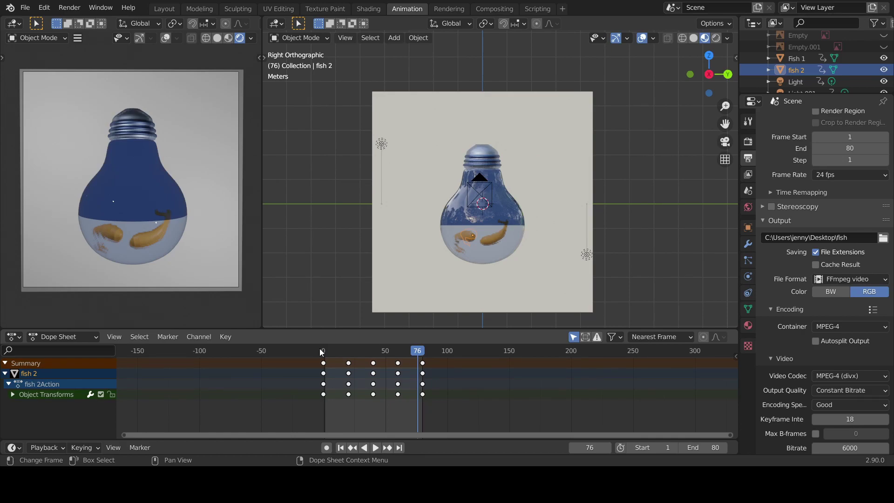
pyautogui.click(322, 352)
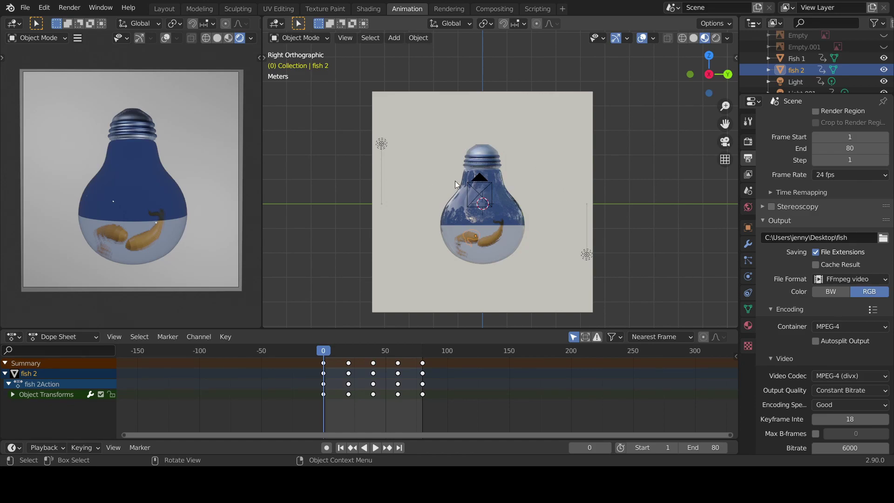
# - Open the background plane's material settings and switch the main viewport to Rendered shading
pyautogui.click(428, 150)
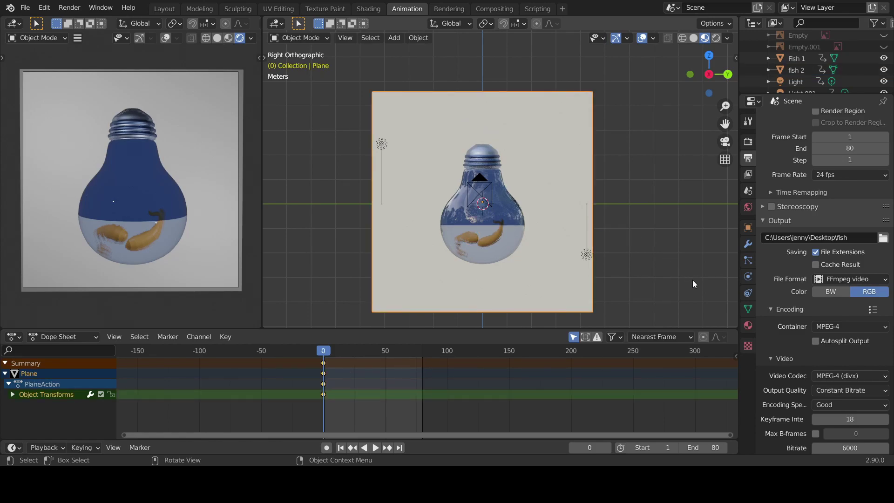
pyautogui.click(749, 325)
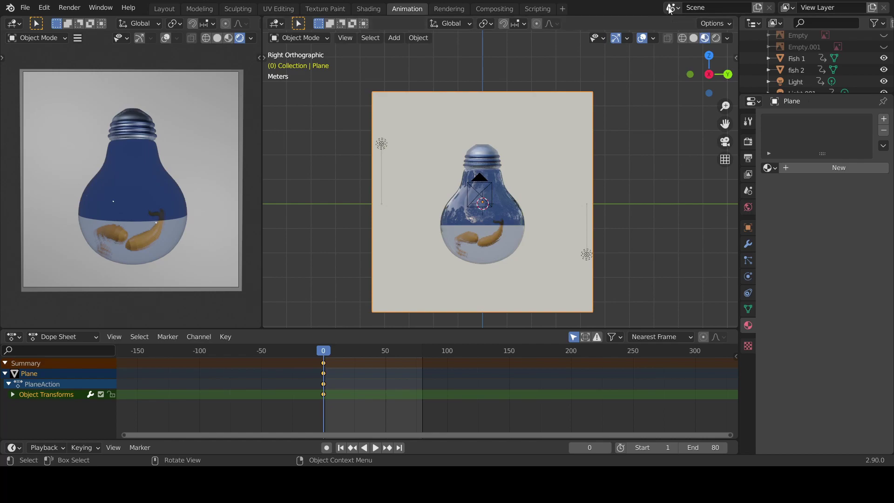
pyautogui.click(716, 41)
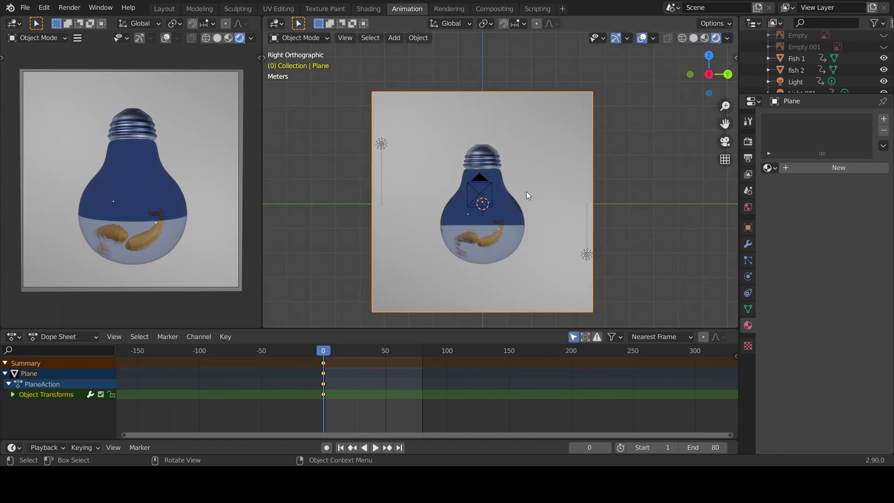
pyautogui.click(598, 206)
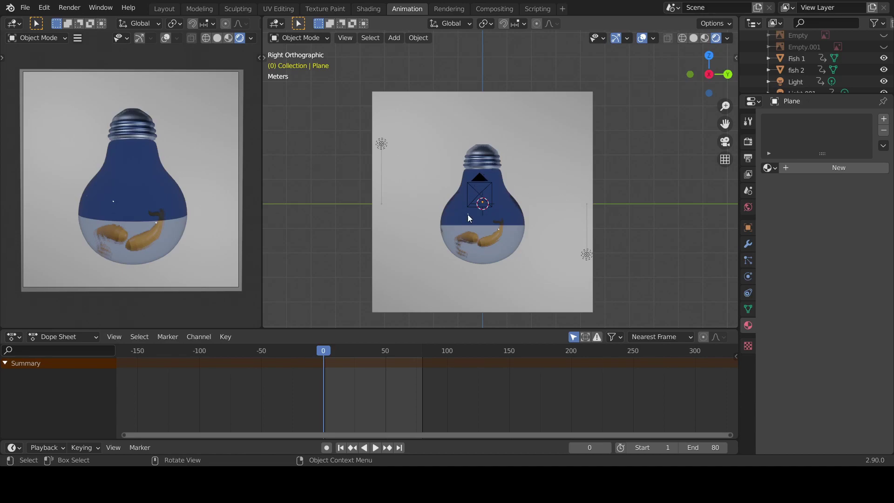
# - Give the background plane a new material with a magenta base color
pyautogui.click(482, 125)
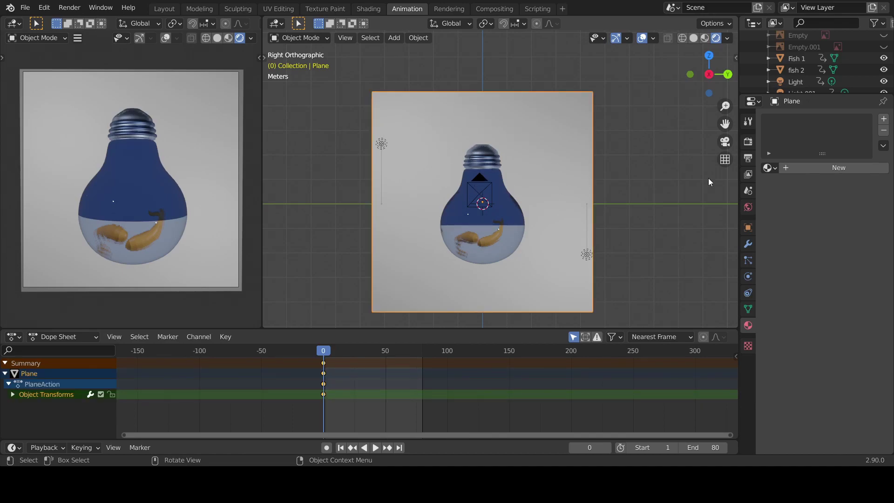
pyautogui.click(787, 168)
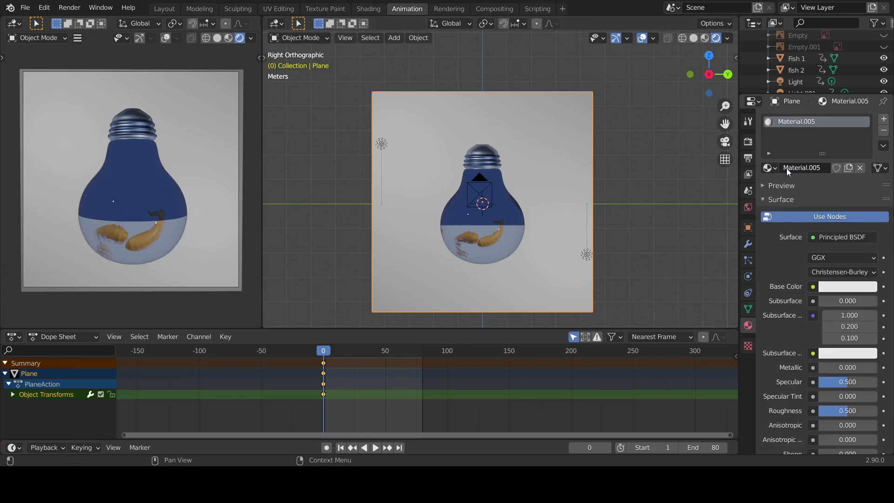
pyautogui.click(834, 290)
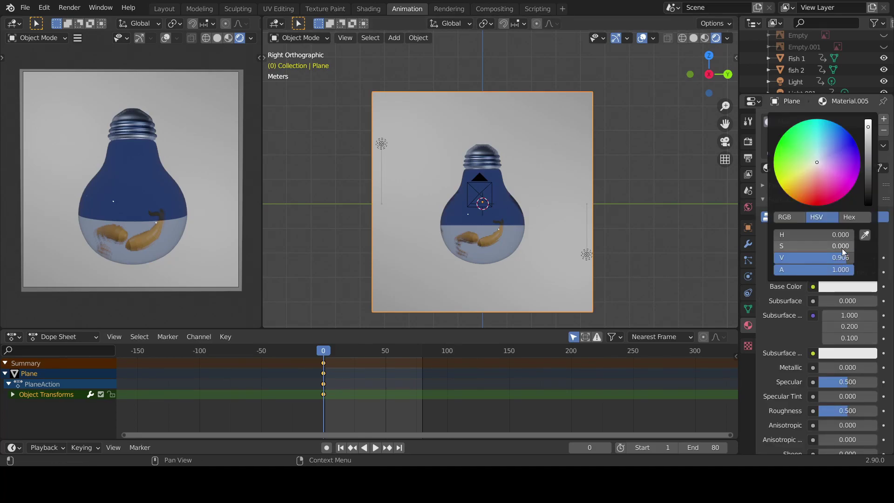
pyautogui.click(844, 176)
pyautogui.moveTo(844, 176); pyautogui.dragTo(847, 183)
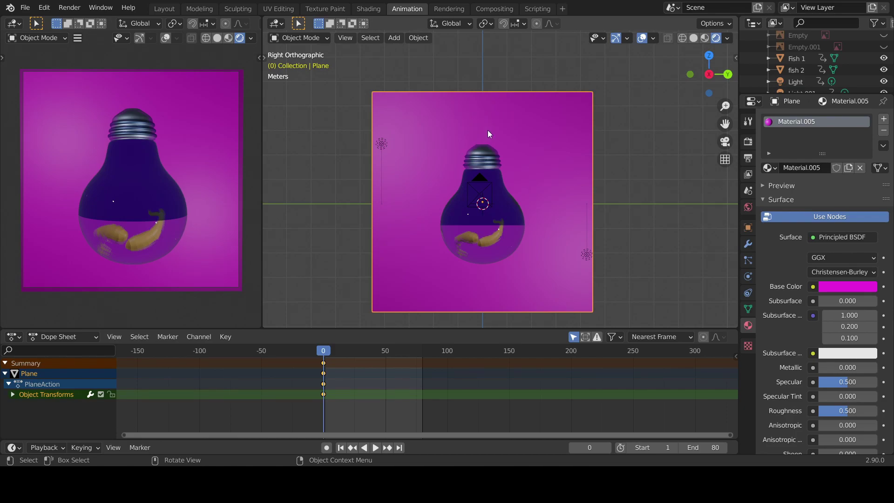
# - Add six evenly spaced vertical loop cuts across the background plane, leaving them centered without sliding
pyautogui.press('Tab')
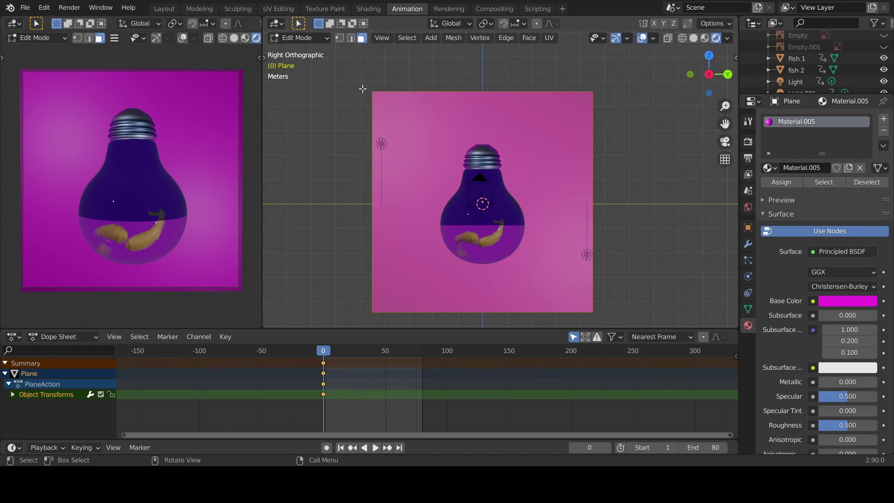
pyautogui.press('1')
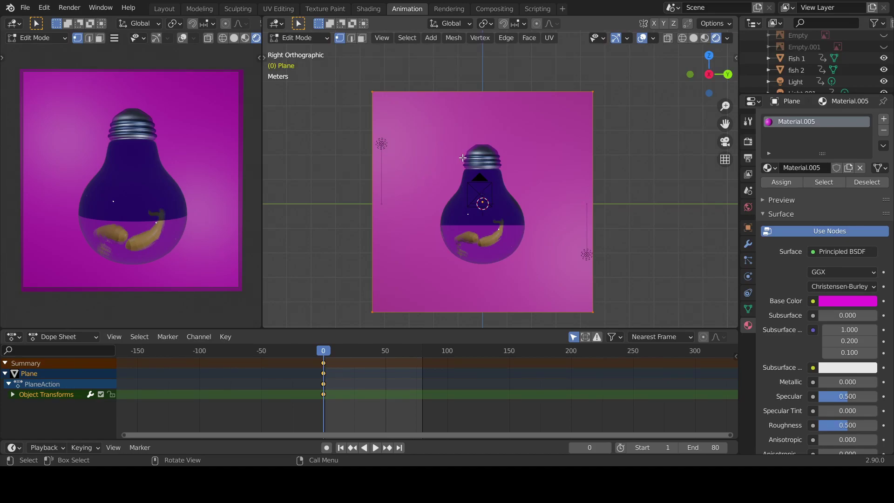
pyautogui.hotkey('ctrl', 'r')
pyautogui.scroll(5, 493, 82)
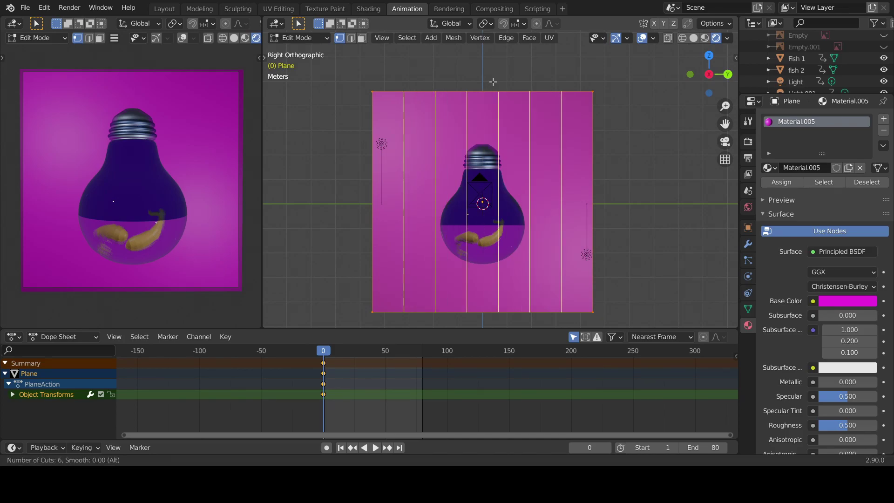
pyautogui.click(493, 82)
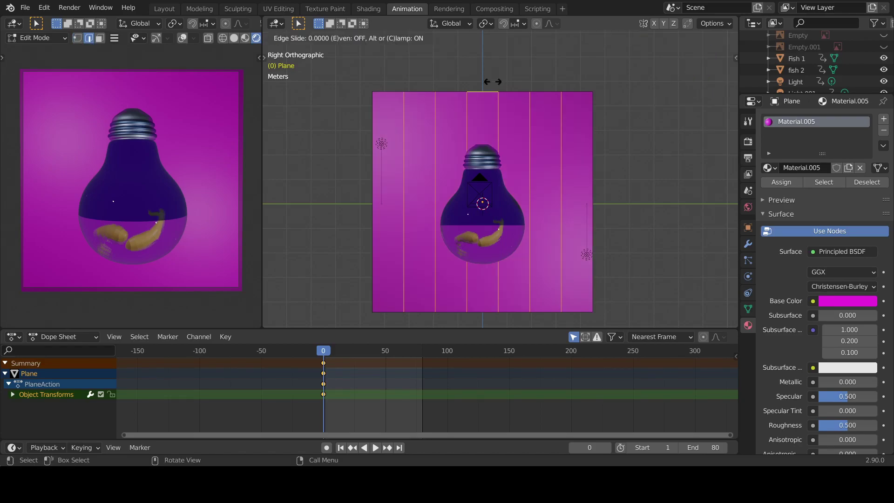
pyautogui.rightClick(494, 82)
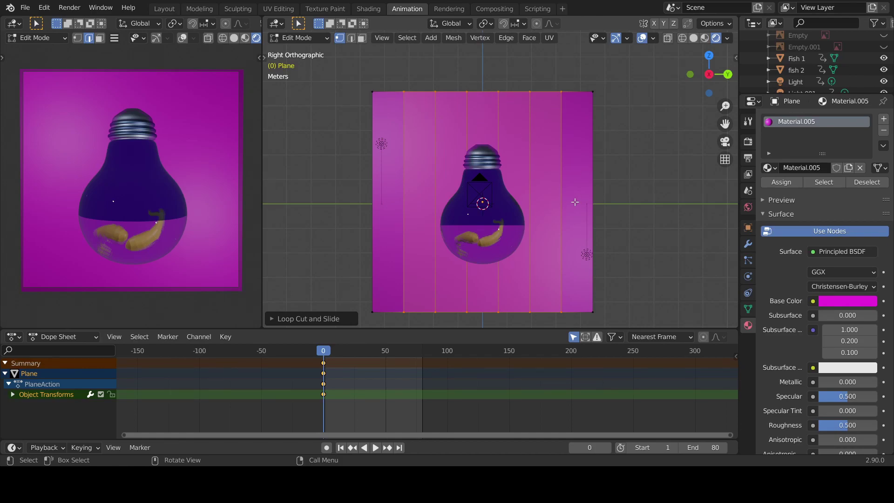
# - Add six evenly spaced horizontal loop cuts across the background plane without sliding them, and clear the selection
pyautogui.hotkey('ctrl', 'r')
pyautogui.scroll(3, 582, 210)
pyautogui.scroll(1, 581, 210)
pyautogui.scroll(1, 581, 210)
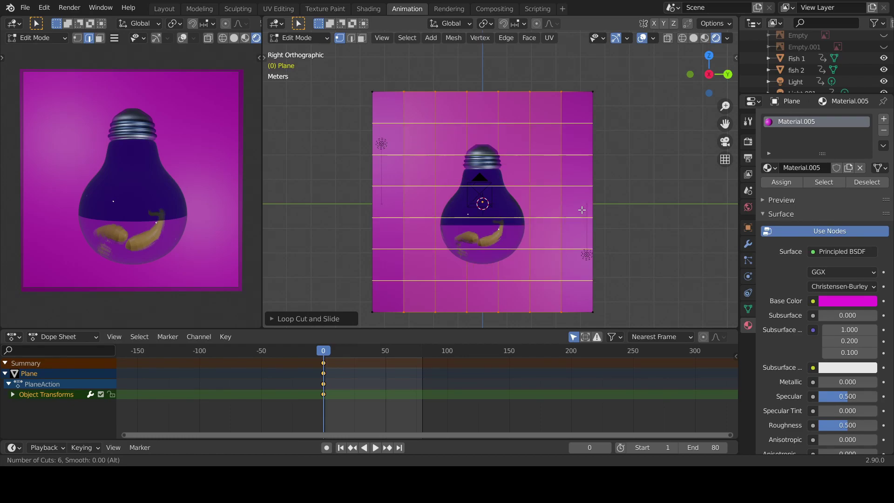
pyautogui.click(581, 210)
pyautogui.rightClick(582, 210)
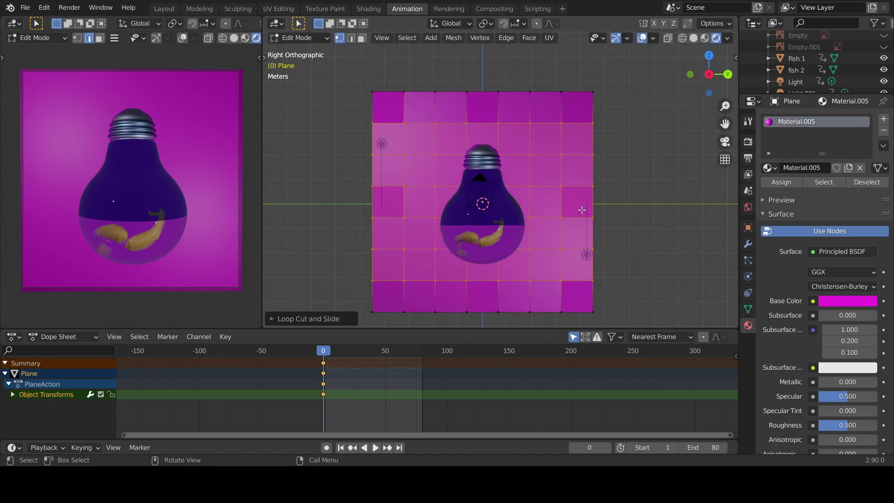
pyautogui.click(653, 140)
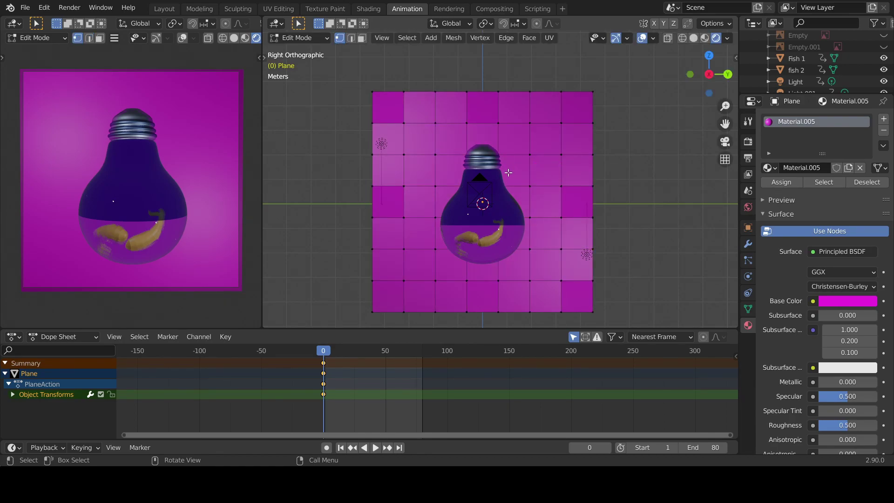
# - Assign the existing white material "Material" in a second slot to the three-by-four block of plane faces behind the bulb
pyautogui.press('2')
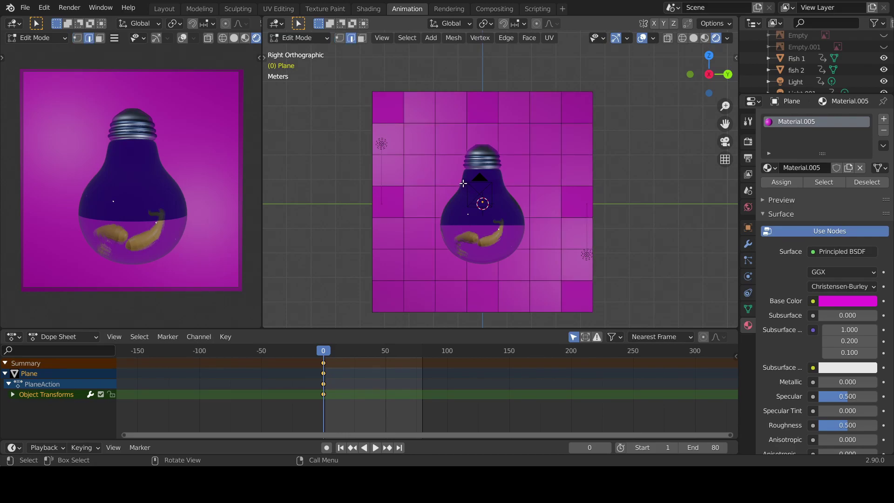
pyautogui.press('1')
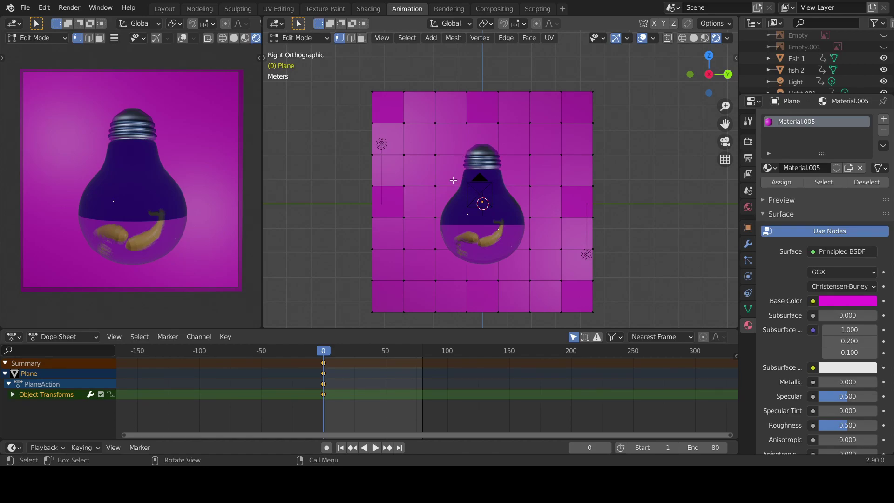
pyautogui.press('3')
pyautogui.moveTo(451, 168); pyautogui.dragTo(513, 266)
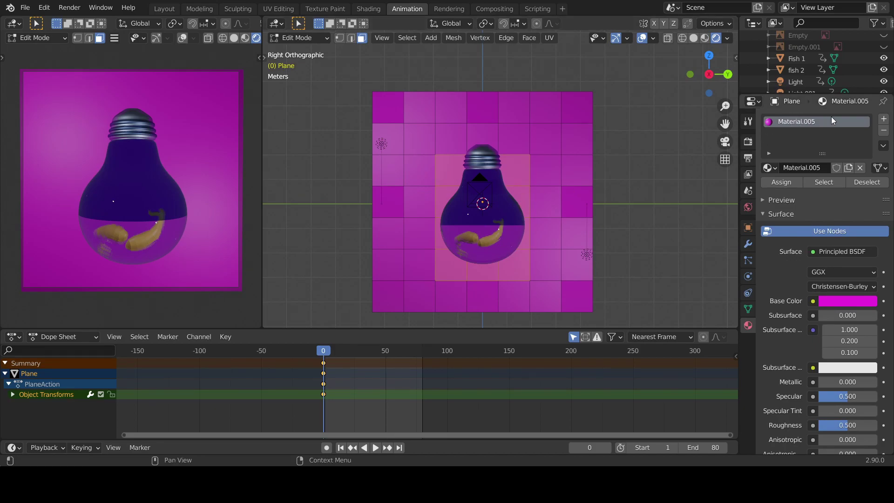
pyautogui.click(884, 121)
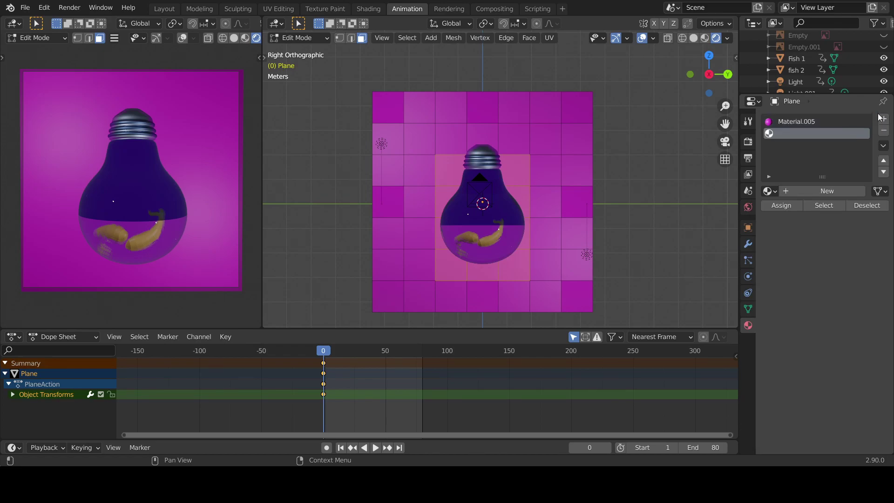
pyautogui.click(773, 193)
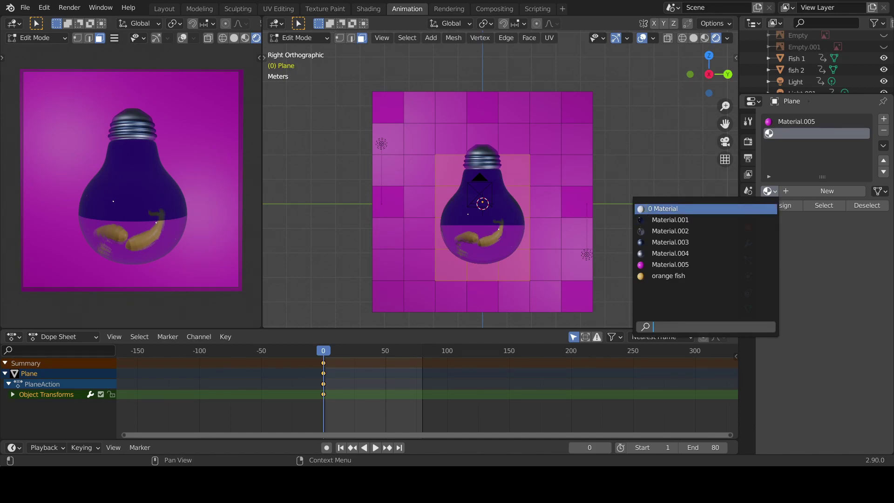
pyautogui.click(658, 209)
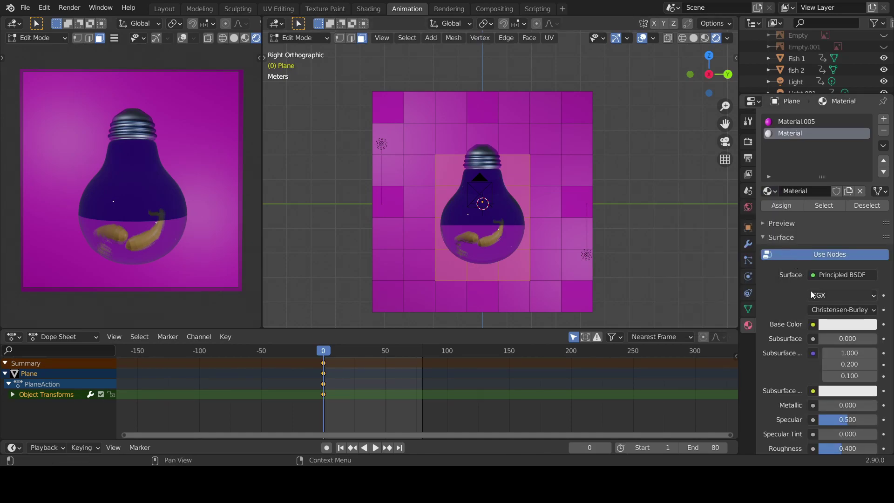
pyautogui.click(773, 205)
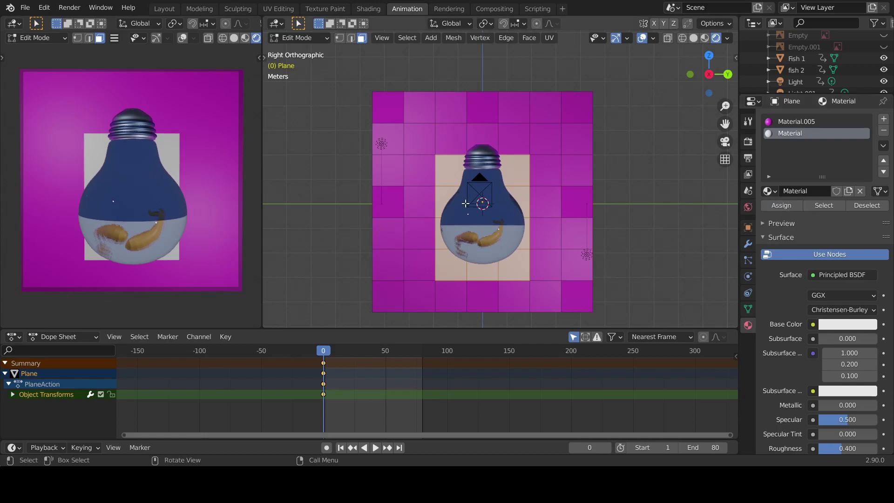
pyautogui.press('Tab')
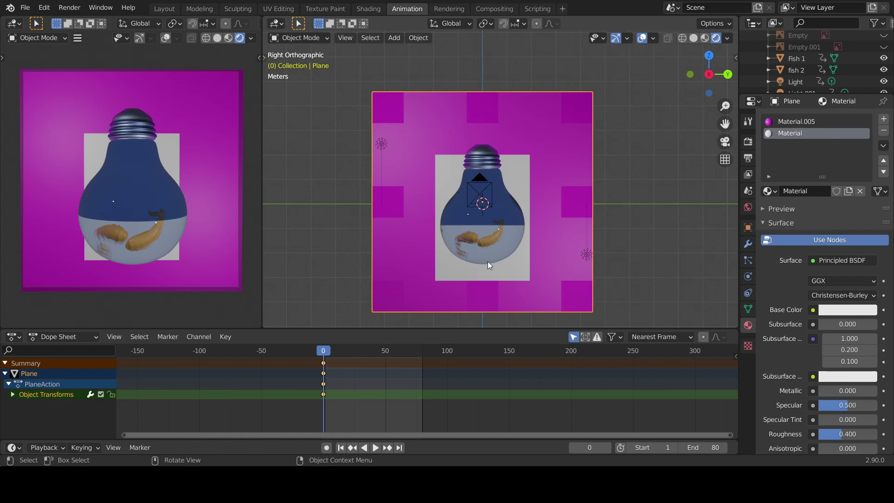
pyautogui.press('Tab')
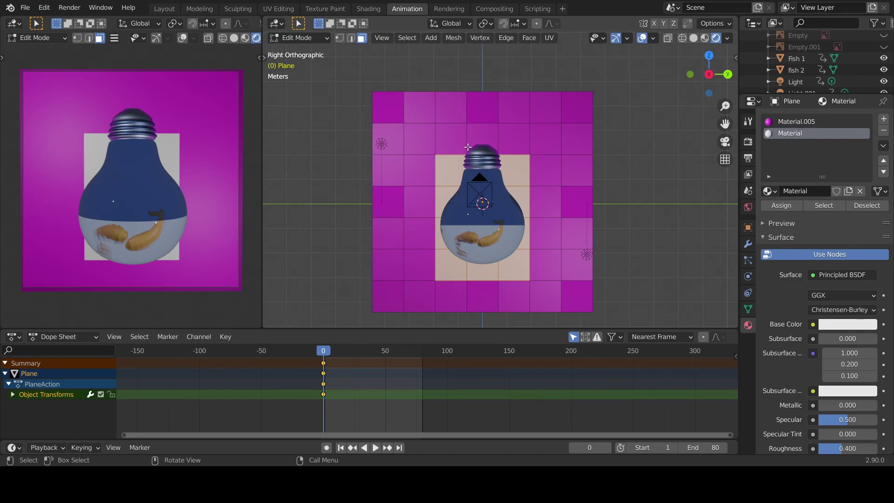
# - In Solid shading, raise the white area's two top middle vertices about 0.44 m along Z and scale them together to about half
pyautogui.click(694, 38)
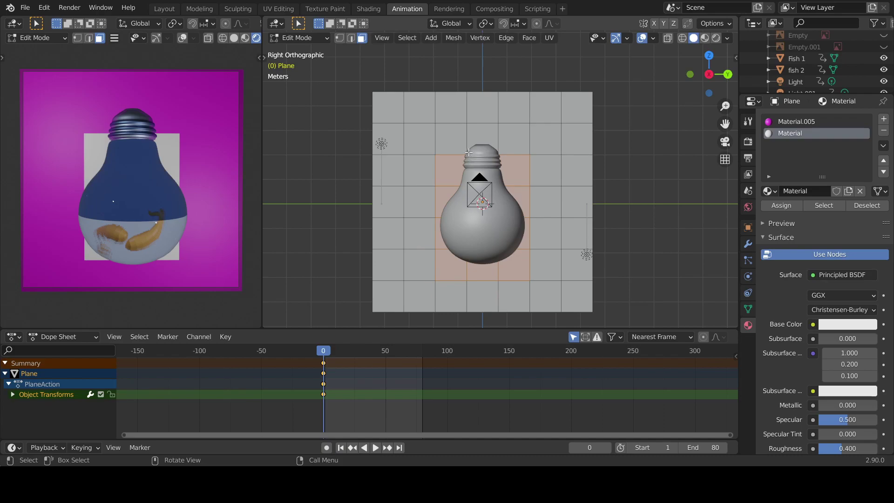
pyautogui.press('1')
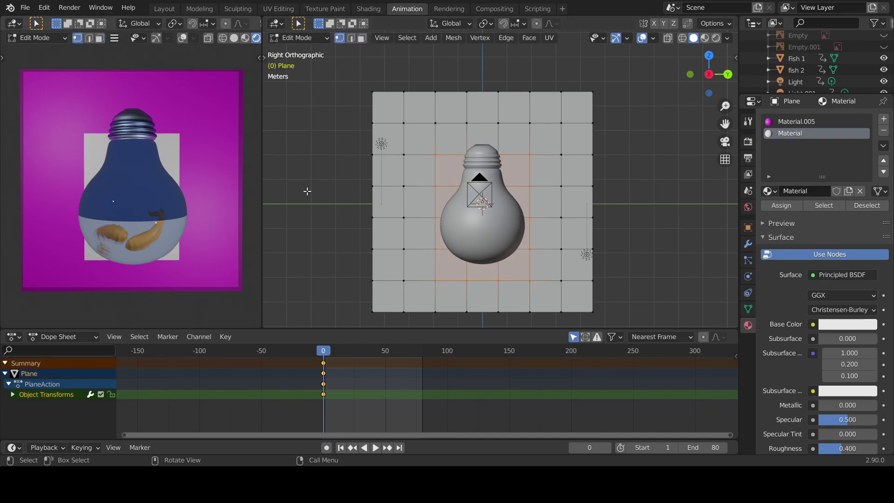
pyautogui.moveTo(457, 144); pyautogui.dragTo(521, 168)
pyautogui.press('g')
pyautogui.press('z')
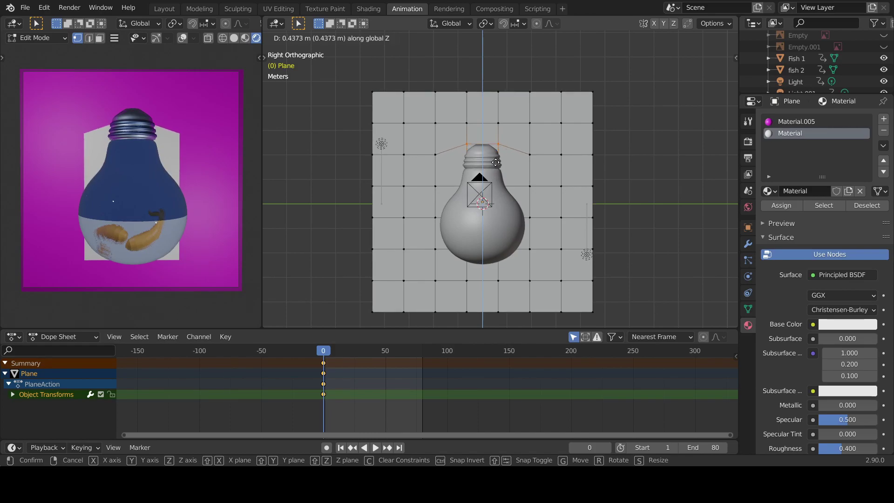
pyautogui.click(496, 163)
pyautogui.press('s')
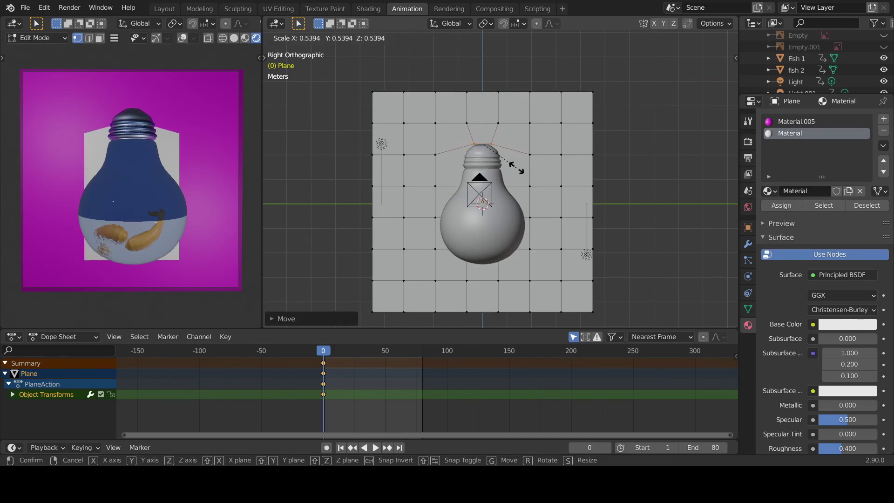
pyautogui.click(509, 160)
# - Turn on X-ray and move the white area's upper-left corner vertex to the left edge of the bulb's cap
pyautogui.click(668, 38)
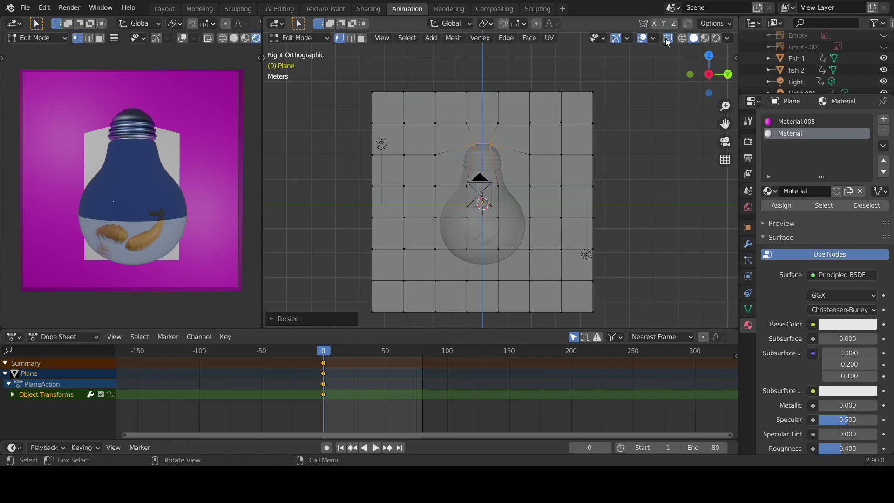
pyautogui.scroll(2, 562, 149)
pyautogui.scroll(1, 495, 145)
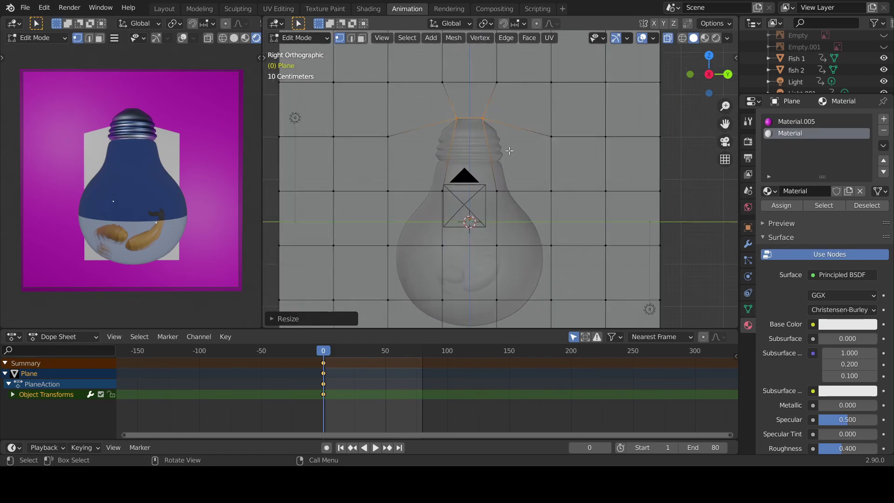
pyautogui.click(389, 136)
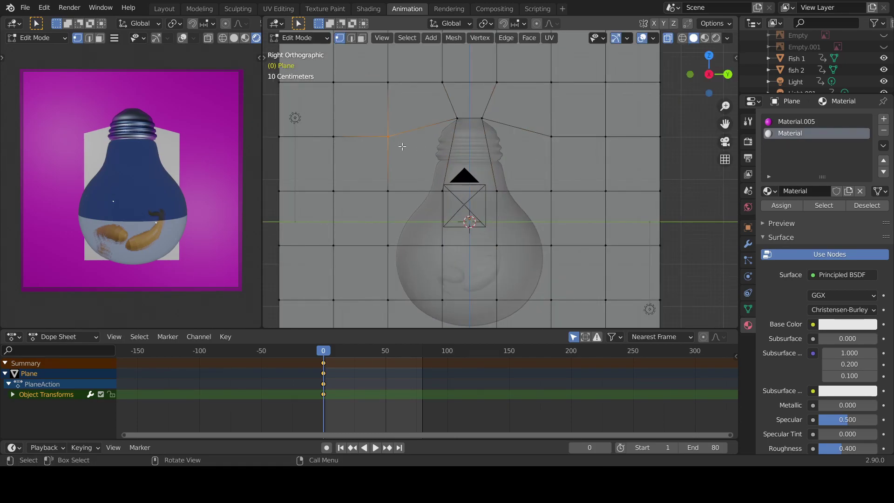
pyautogui.press('g')
pyautogui.click(454, 152)
pyautogui.press('z')
pyautogui.click(457, 145)
pyautogui.press('g')
pyautogui.press('y')
pyautogui.click(460, 146)
# - Move the left-side vertex at neck height about 1.02 m along Y onto the left edge of the bulb's neck
pyautogui.click(387, 192)
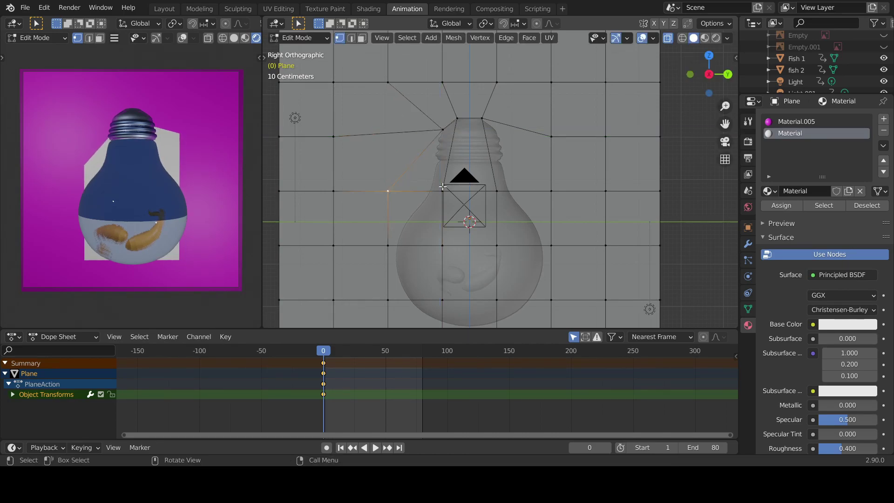
pyautogui.press('g')
pyautogui.press('y')
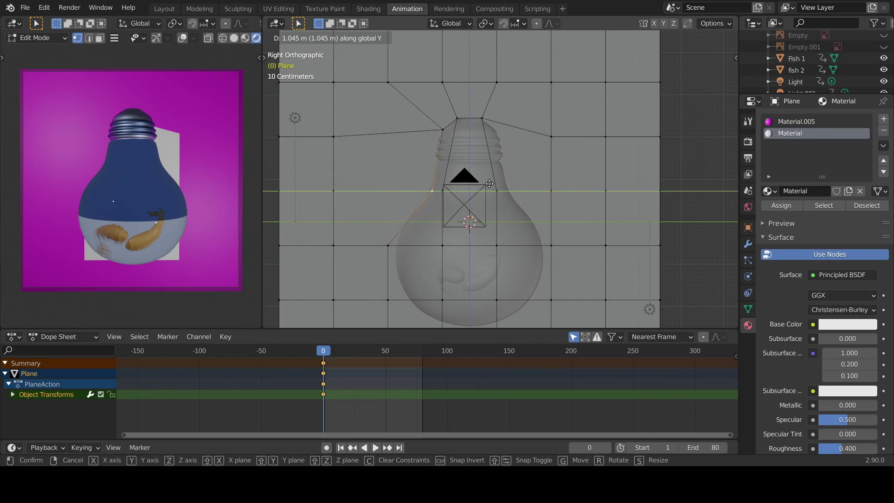
pyautogui.click(490, 183)
pyautogui.press('g')
pyautogui.press('z')
pyautogui.click(490, 183)
pyautogui.press('g')
pyautogui.press('y')
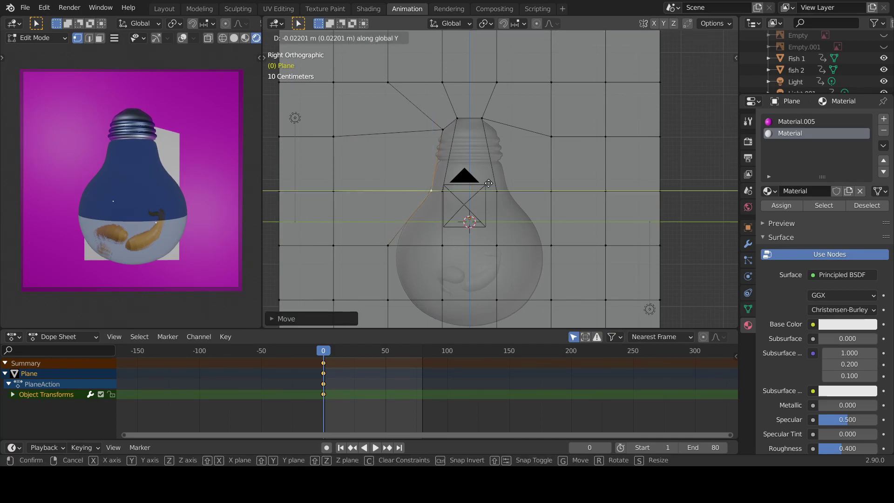
pyautogui.click(489, 183)
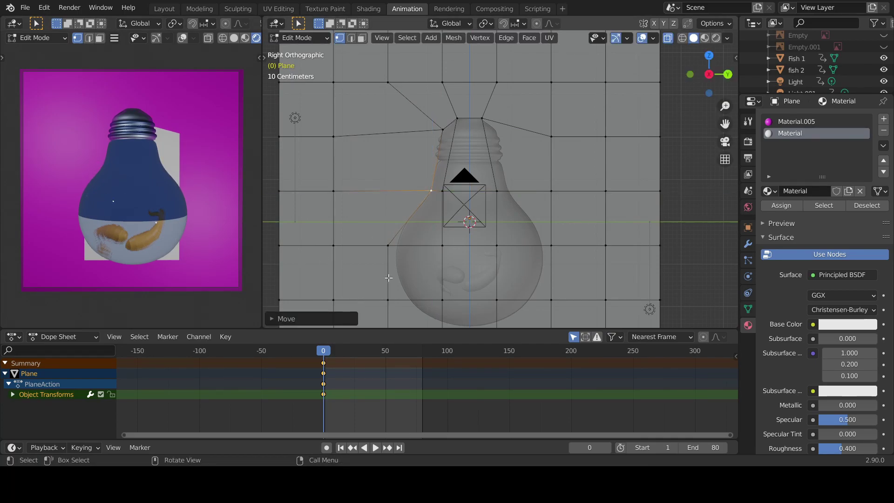
# - Move the next two left-side vertices down along Y onto the glass outline, the lower one by about 0.45 m
pyautogui.click(388, 246)
pyautogui.press('g')
pyautogui.press('y')
pyautogui.click(421, 262)
pyautogui.click(388, 299)
pyautogui.press('g')
pyautogui.press('y')
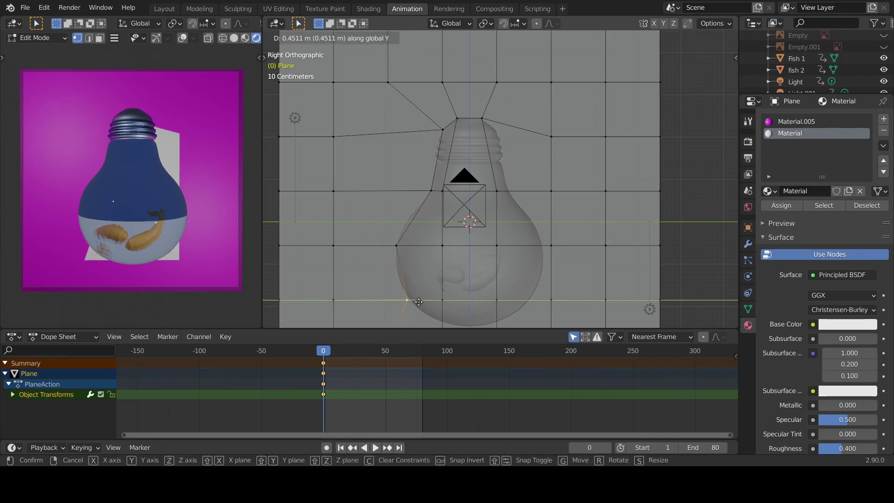
pyautogui.click(419, 301)
# - Move the white area's lower-left corner vertex along Y and Z onto the bulb's lower-left outline
pyautogui.scroll(-2, 476, 93)
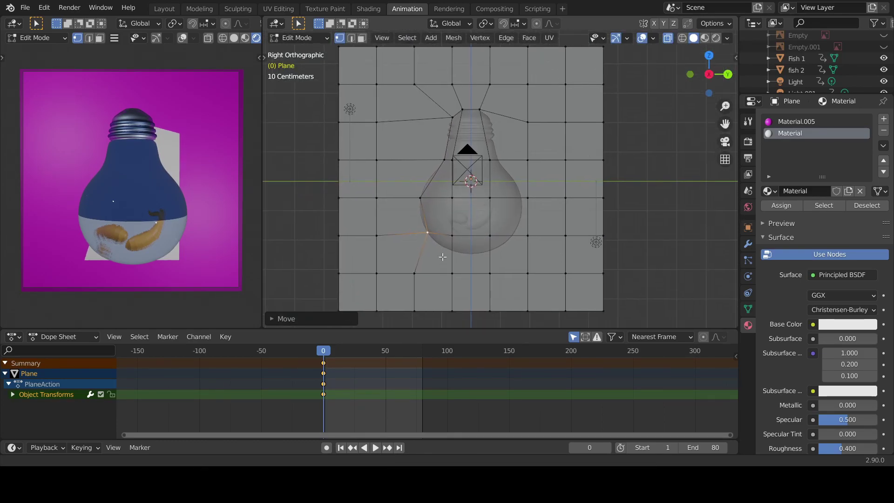
pyautogui.scroll(1, 442, 257)
pyautogui.click(395, 292)
pyautogui.press('g')
pyautogui.press('y')
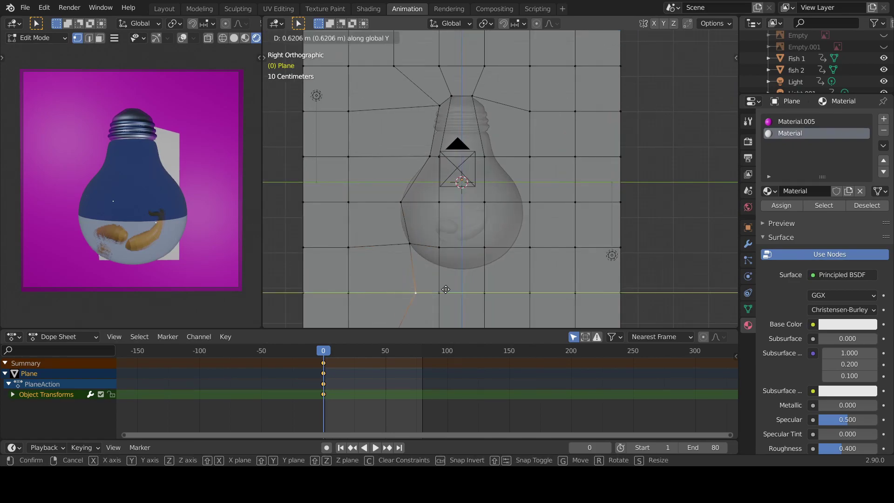
pyautogui.click(447, 288)
pyautogui.press('g')
pyautogui.press('z')
pyautogui.click(452, 252)
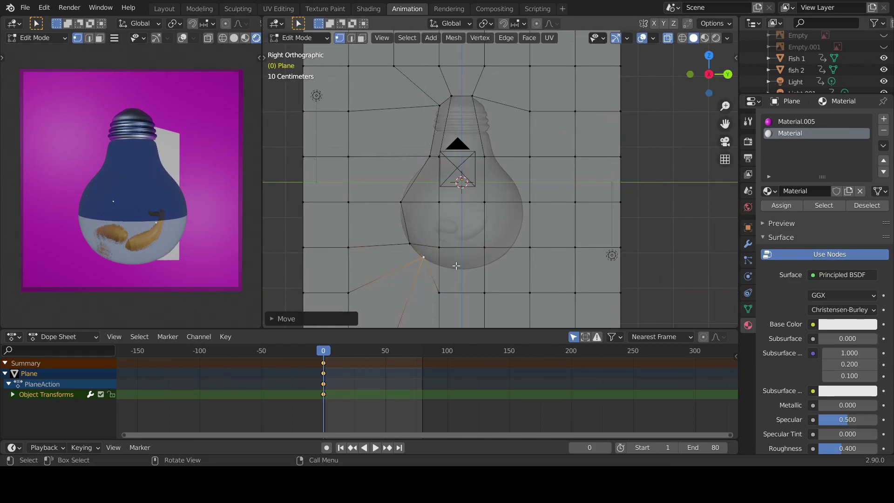
# - Raise the white area's two bottom middle vertices along Z to the bottom edge of the bulb
pyautogui.click(450, 291)
pyautogui.press('g')
pyautogui.press('z')
pyautogui.click(458, 263)
pyautogui.click(485, 293)
pyautogui.press('g')
pyautogui.press('z')
pyautogui.click(490, 275)
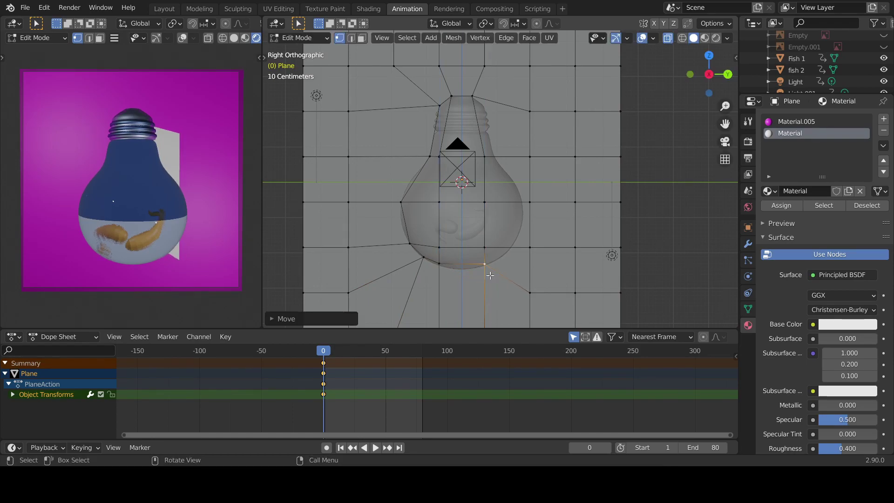
# - Move the white area's lower-right corner vertex along Z and Y onto the bulb's lower-right outline
pyautogui.click(532, 295)
pyautogui.press('g')
pyautogui.press('z')
pyautogui.click(533, 266)
pyautogui.press('g')
pyautogui.press('y')
pyautogui.click(503, 262)
pyautogui.press('g')
pyautogui.press('z')
pyautogui.click(503, 259)
# - Move the right-side vertex just above the lower-right corner up along Z and inward along Y onto the glass outline
pyautogui.click(531, 252)
pyautogui.press('g')
pyautogui.press('z')
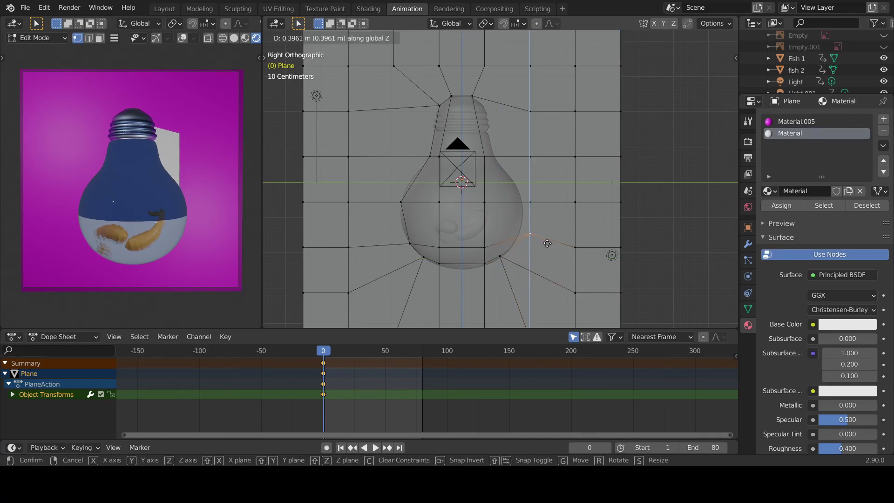
pyautogui.click(548, 240)
pyautogui.press('g')
pyautogui.press('y')
pyautogui.click(537, 240)
# - Move the right-side vertex near the bulb's widest part along Y and Z onto the glass outline, and select the vertex above it
pyautogui.click(536, 201)
pyautogui.press('g')
pyautogui.press('y')
pyautogui.click(537, 203)
pyautogui.press('g')
pyautogui.press('z')
pyautogui.click(525, 155)
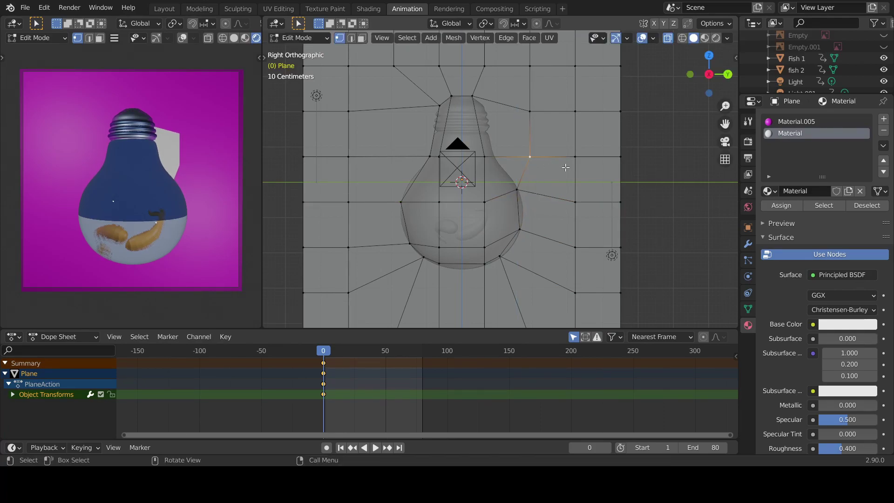
# - Move the selected right-side vertex of the white area inward along Y onto the glass outline below the bulb's neck
pyautogui.press('g')
pyautogui.press('y')
pyautogui.click(527, 165)
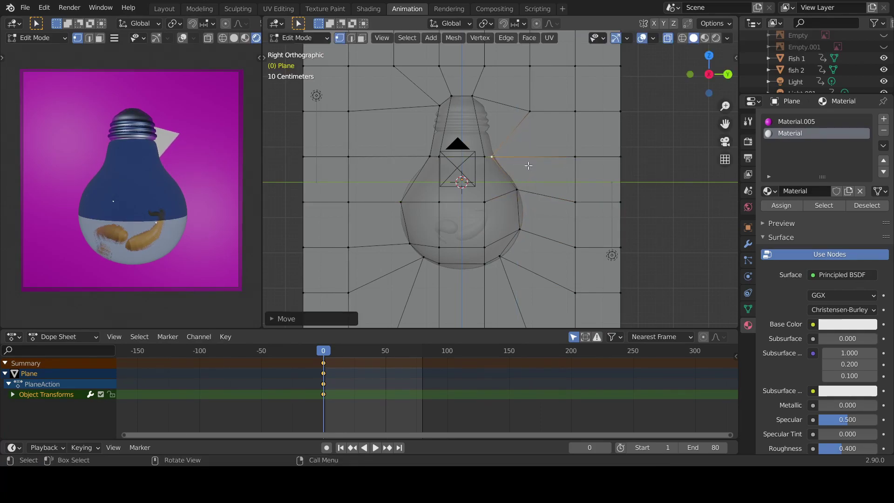
# - Move the white area's upper-right corner vertex along Y and Z onto the upper-right edge of the bulb's screw cap
pyautogui.click(541, 102)
pyautogui.press('g')
pyautogui.press('y')
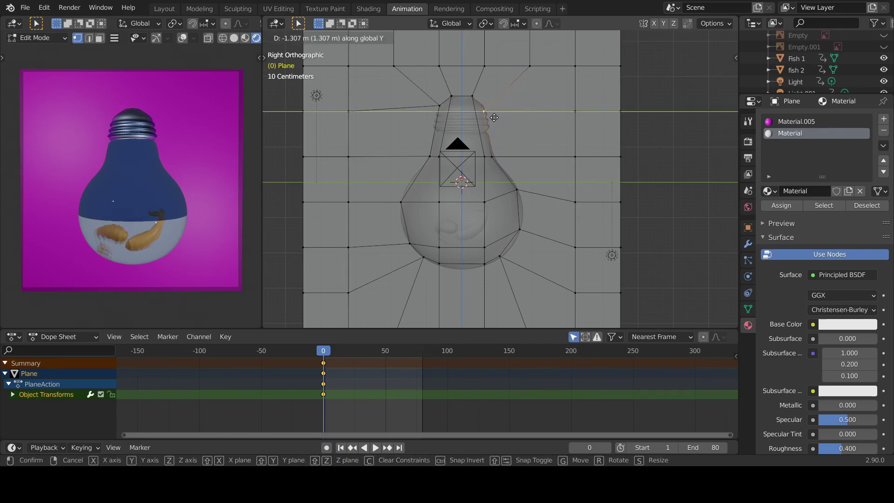
pyautogui.click(495, 117)
pyautogui.press('g')
pyautogui.press('z')
pyautogui.click(494, 114)
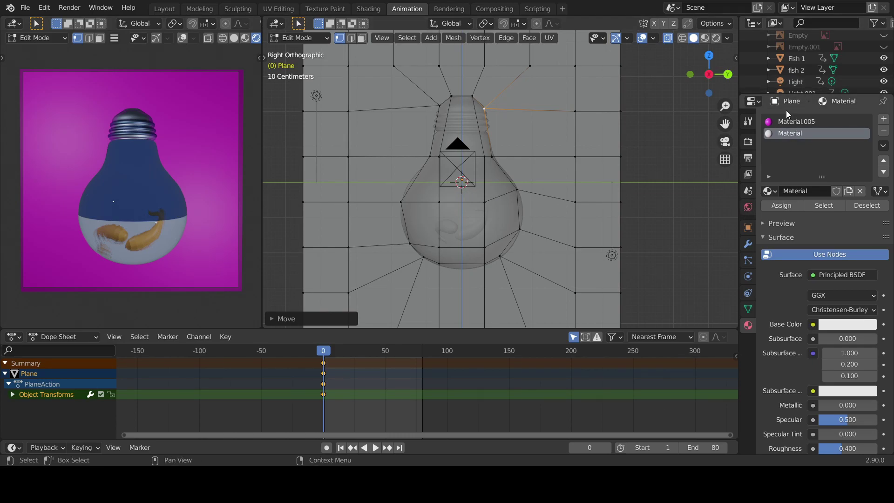
# - Set the Specular value of the magenta Material.005 to 0 and return the plane to Object Mode
pyautogui.click(779, 121)
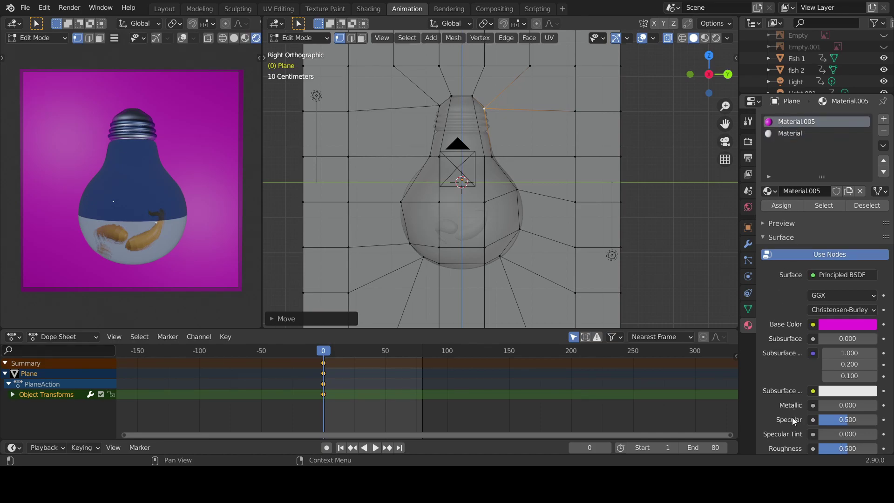
pyautogui.moveTo(849, 420); pyautogui.dragTo(821, 423)
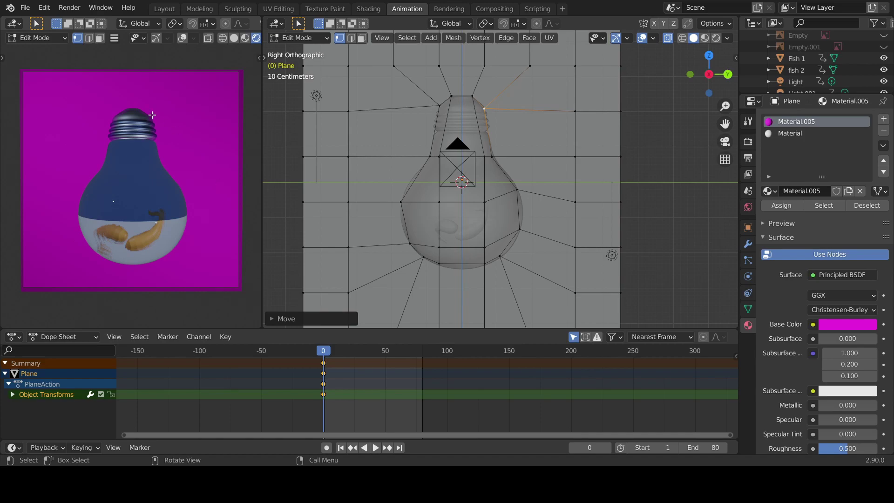
pyautogui.press('Tab')
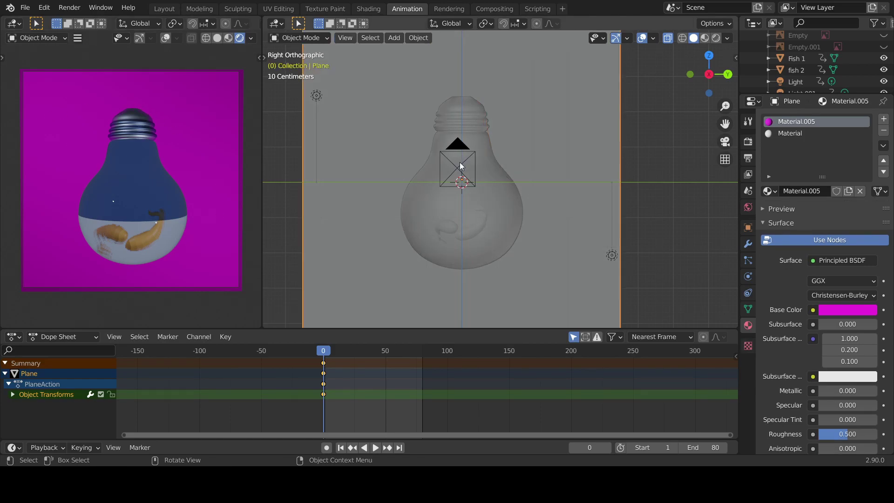
# - Switch the modelling viewport to rendered shading and view the whole bulb and background plane through the camera
pyautogui.click(716, 37)
pyautogui.scroll(-1, 639, 204)
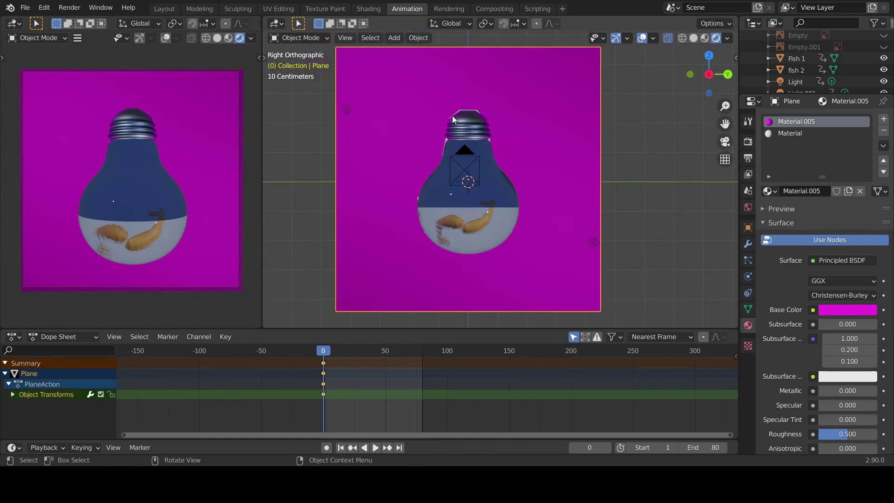
pyautogui.click(726, 142)
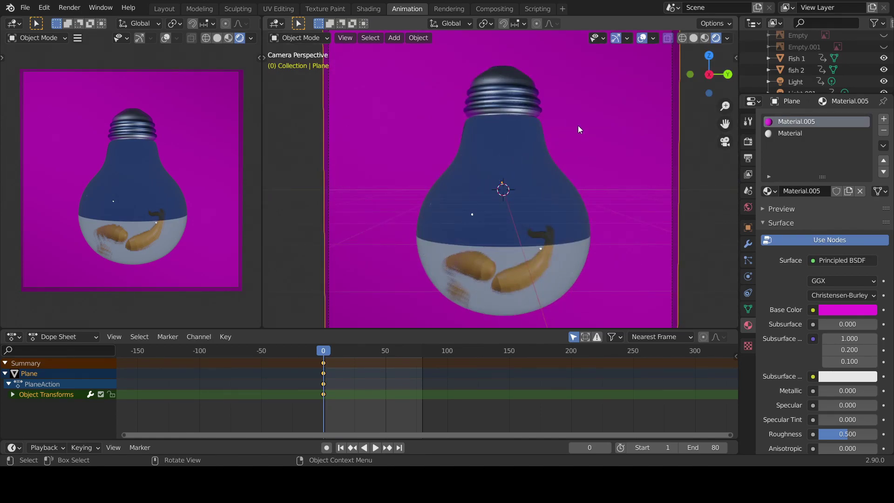
pyautogui.scroll(-3, 578, 125)
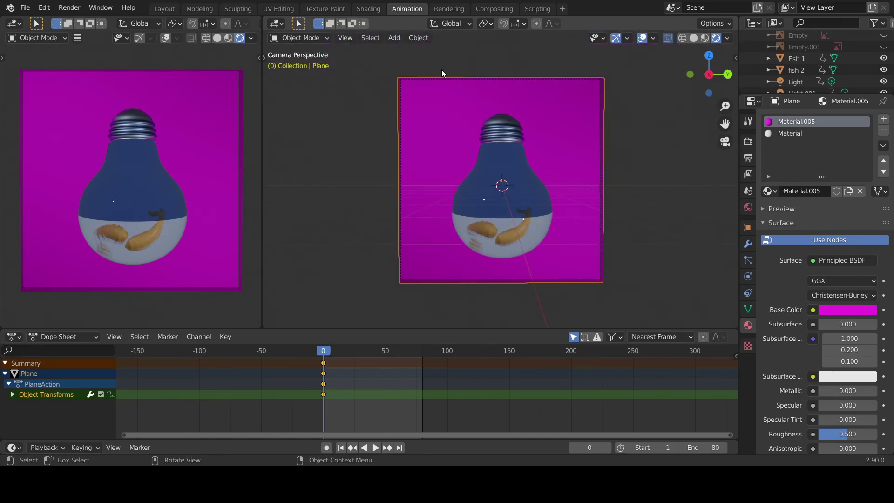
# - Open the rendering commands for the scene
pyautogui.click(73, 9)
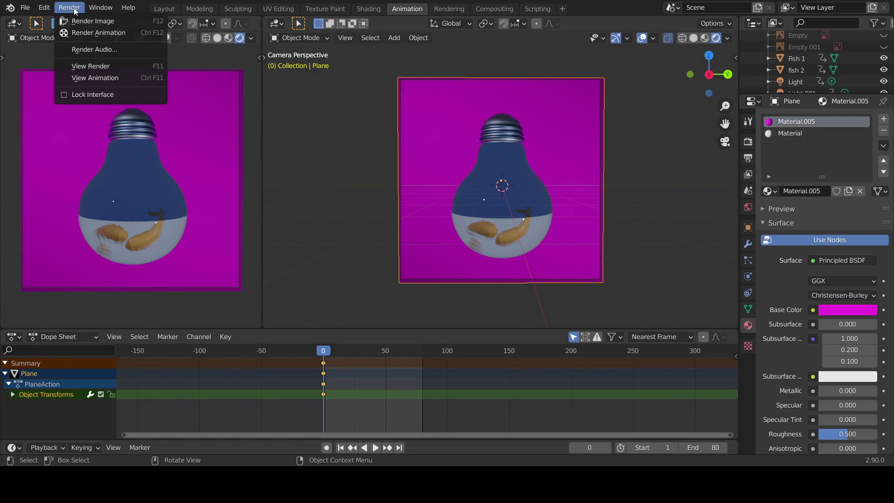